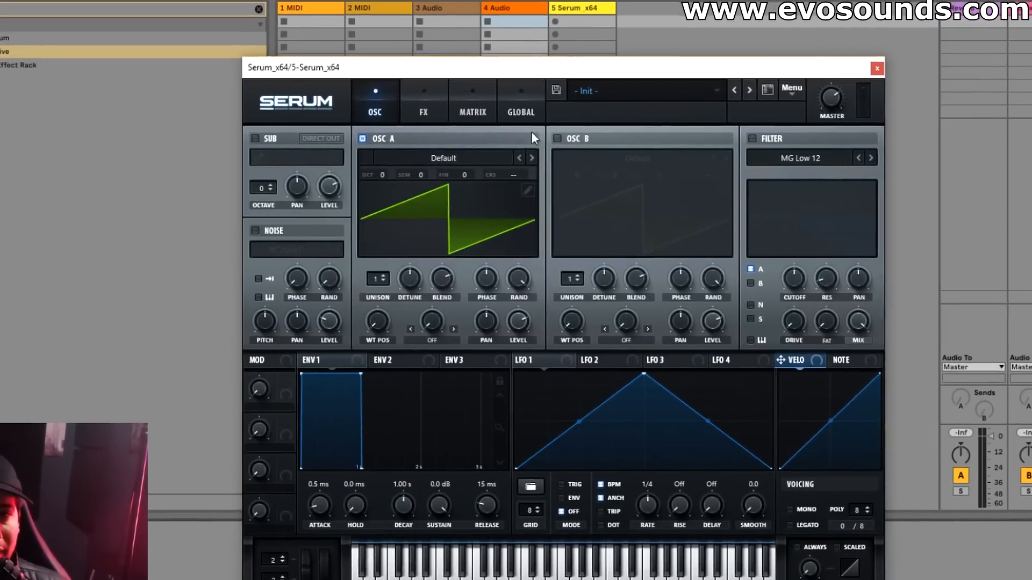
Switch on oscillator B and the sub oscillator, and switch both back off, leaving only oscillator A active
click(563, 140)
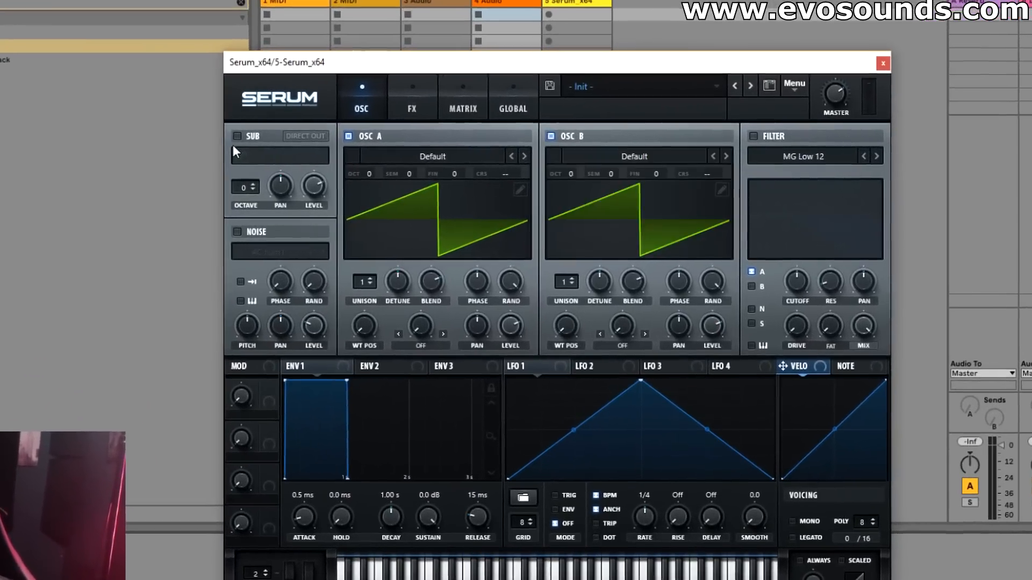
click(271, 140)
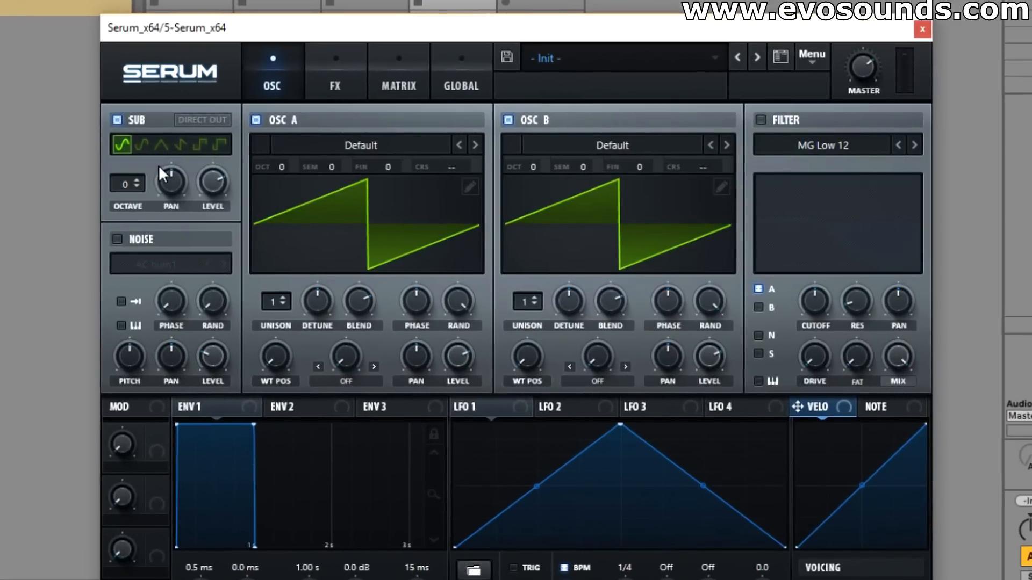
click(118, 120)
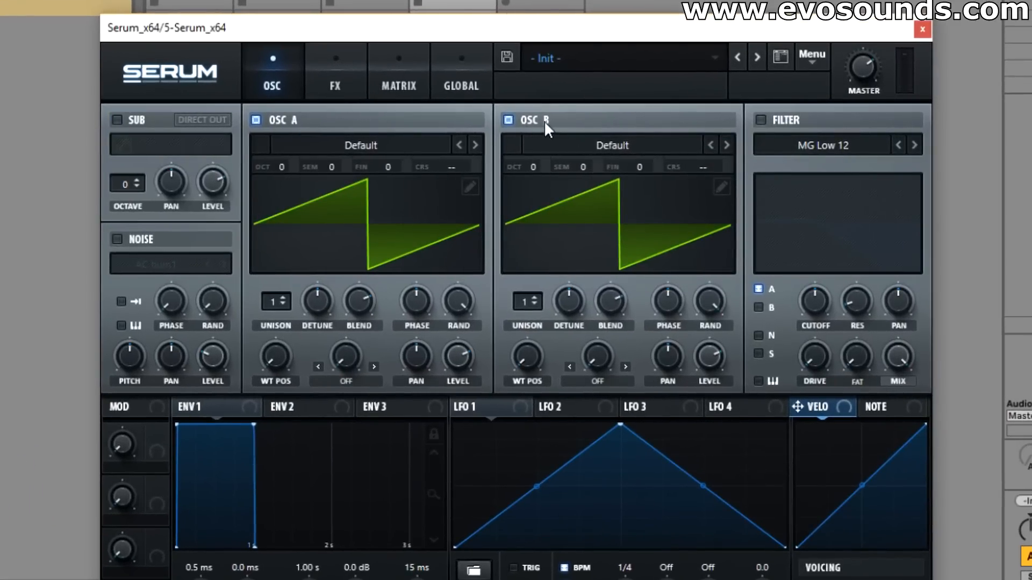
click(507, 120)
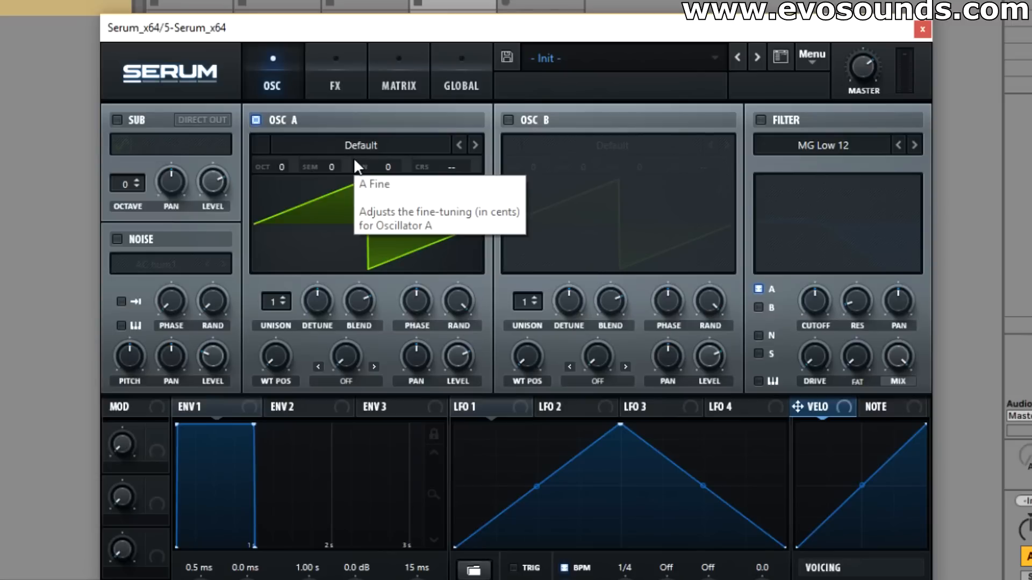
Load the Basic Shapes wavetable from the Analog category into oscillator A and sweep its wavetable position through the waveforms
click(364, 147)
mouse_move(364, 173)
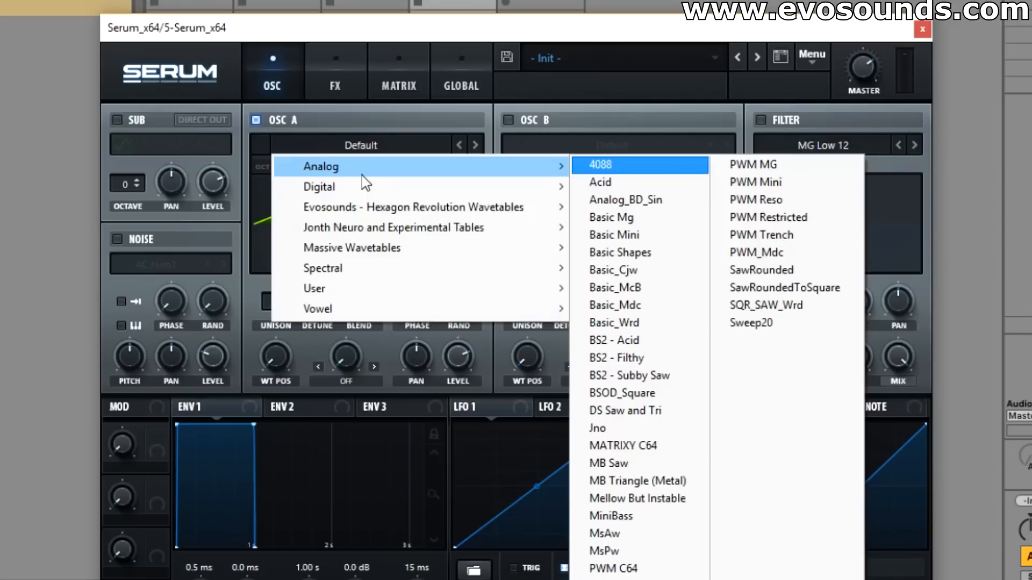
click(656, 253)
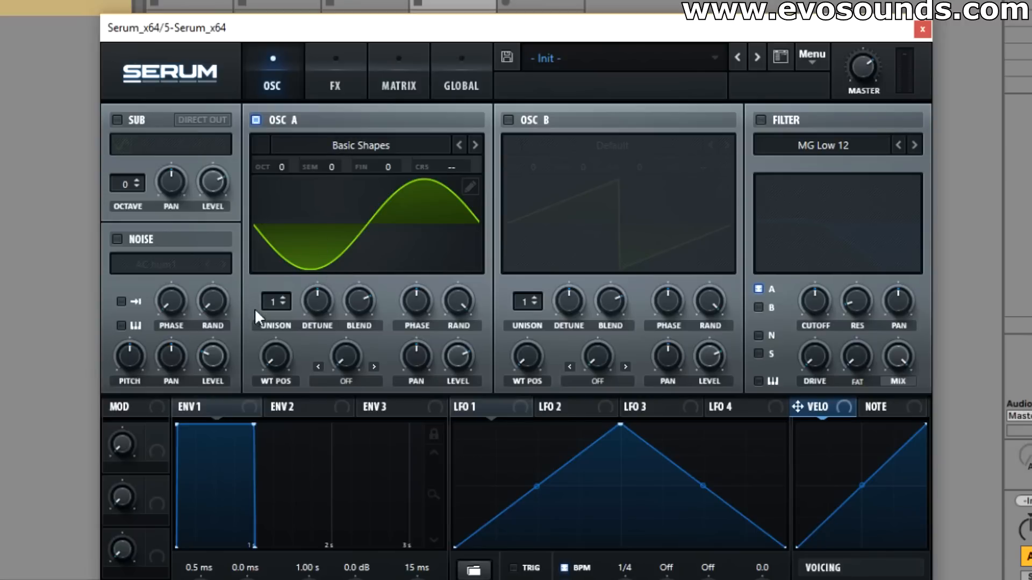
drag(276, 348, 317, 243)
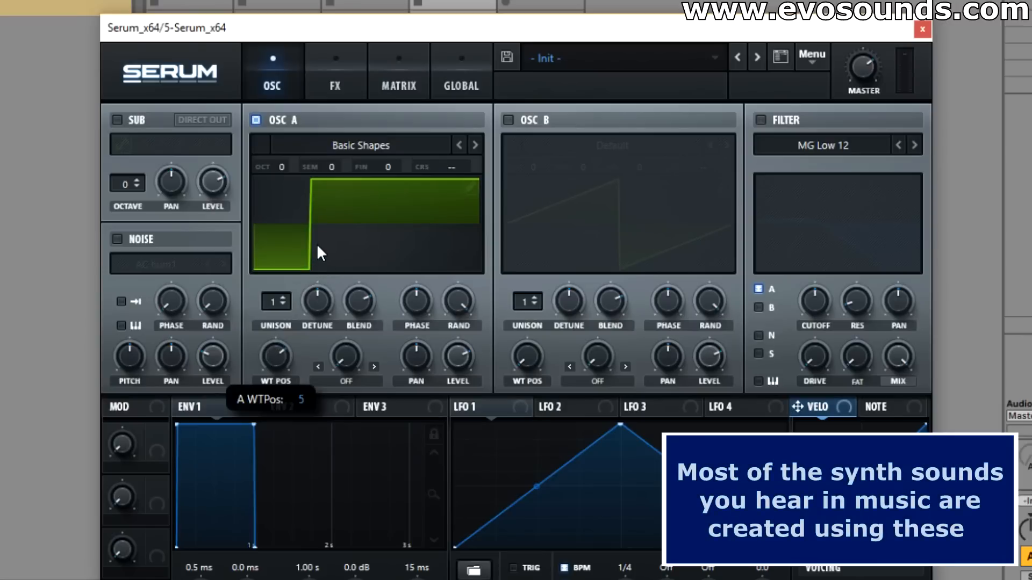
drag(276, 350, 286, 331)
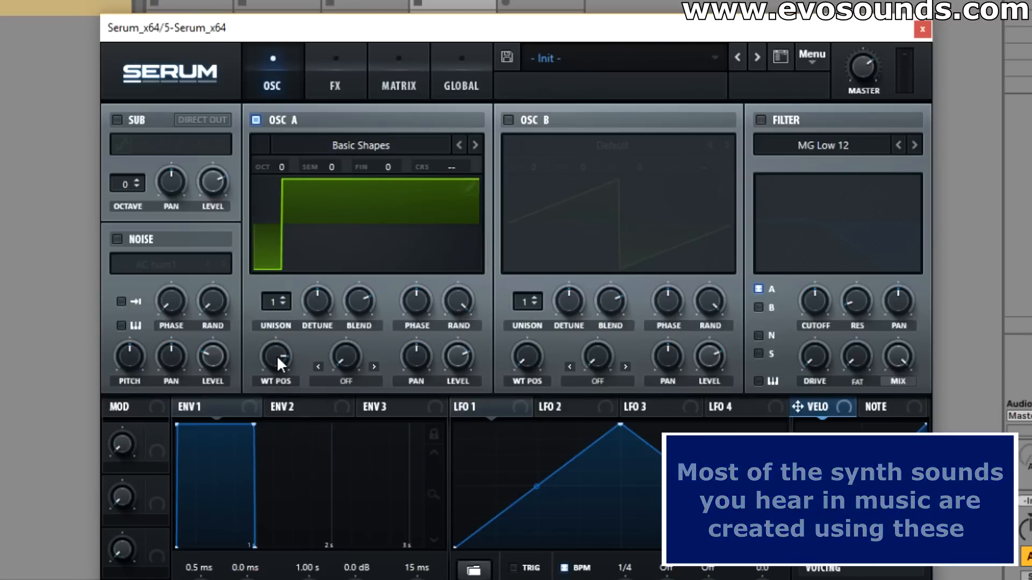
drag(275, 349, 314, 287)
Load the DirtySaw wavetable from the Digital category into oscillator A and sweep its wavetable position up and back down
click(361, 145)
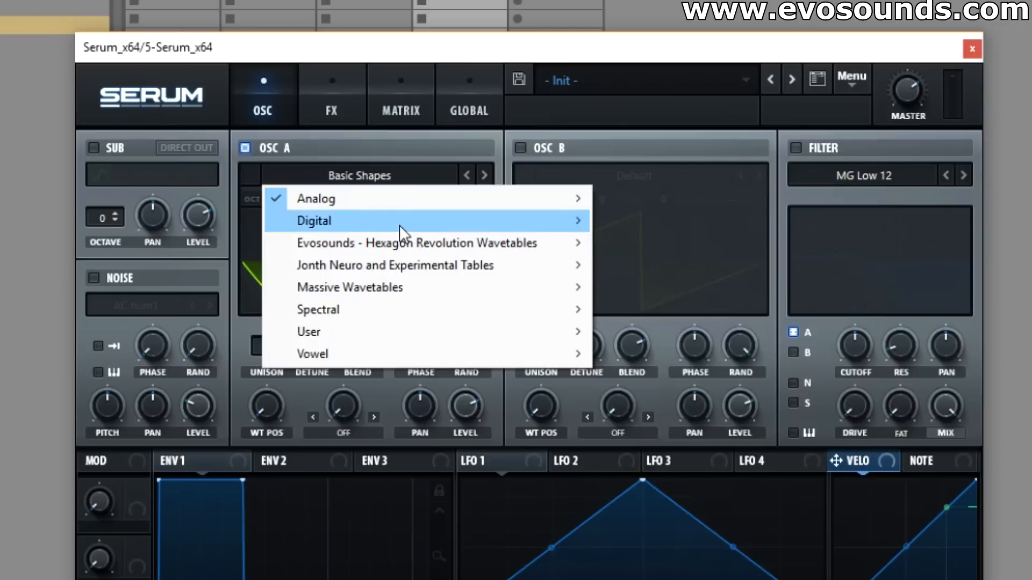
mouse_move(399, 195)
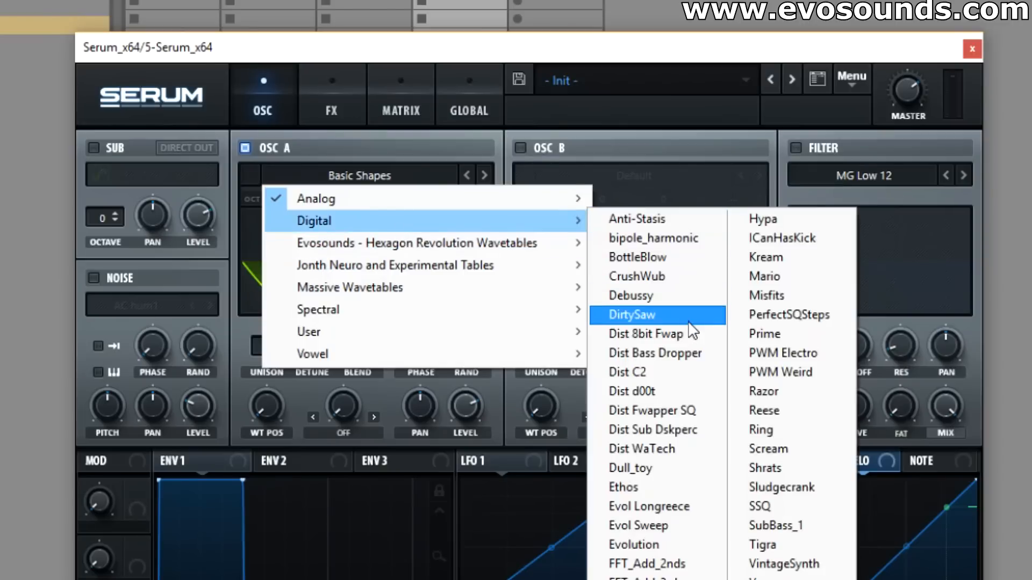
click(690, 322)
drag(266, 388, 279, 346)
drag(267, 406, 253, 452)
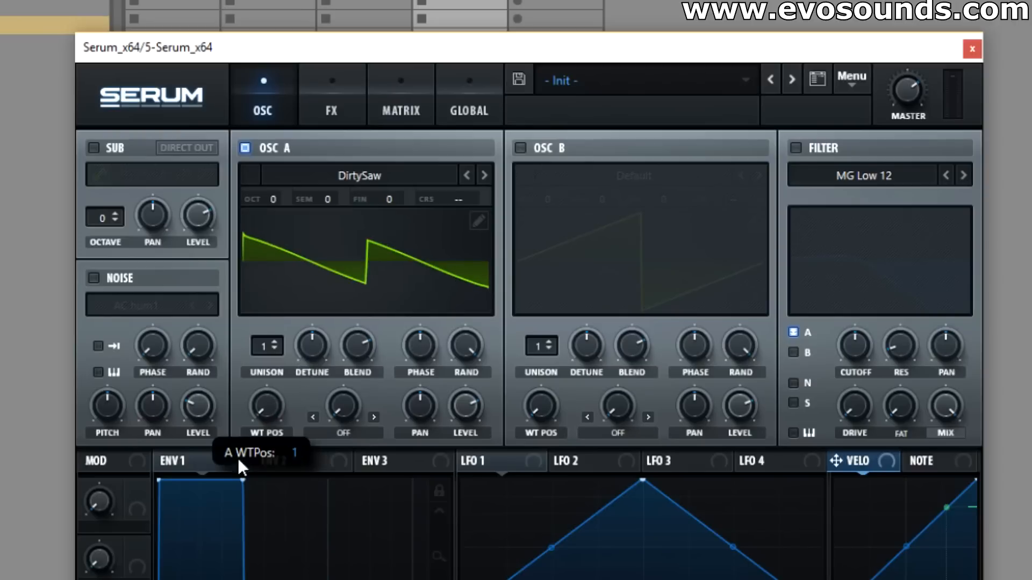
drag(263, 401, 344, 271)
drag(272, 397, 162, 541)
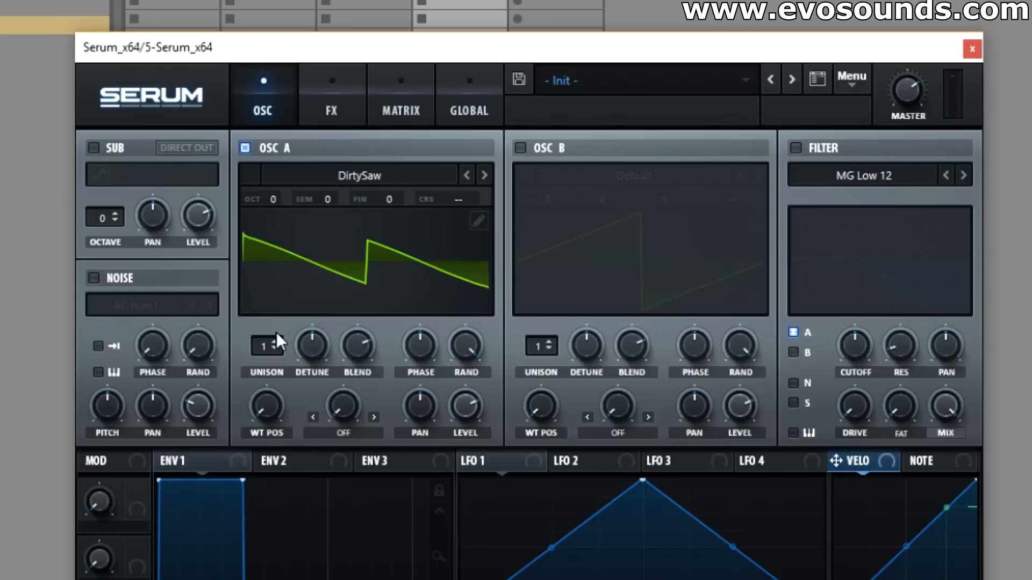
Scan repeatedly through the DirtySaw frames of oscillator A and return the wavetable position to its lowest setting
drag(275, 376, 356, 322)
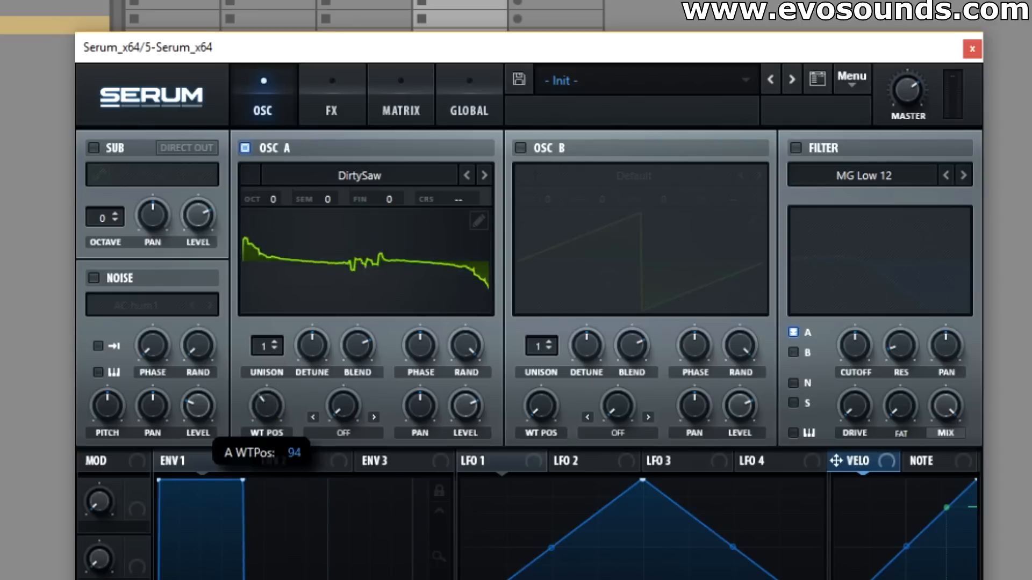
drag(266, 407, 263, 484)
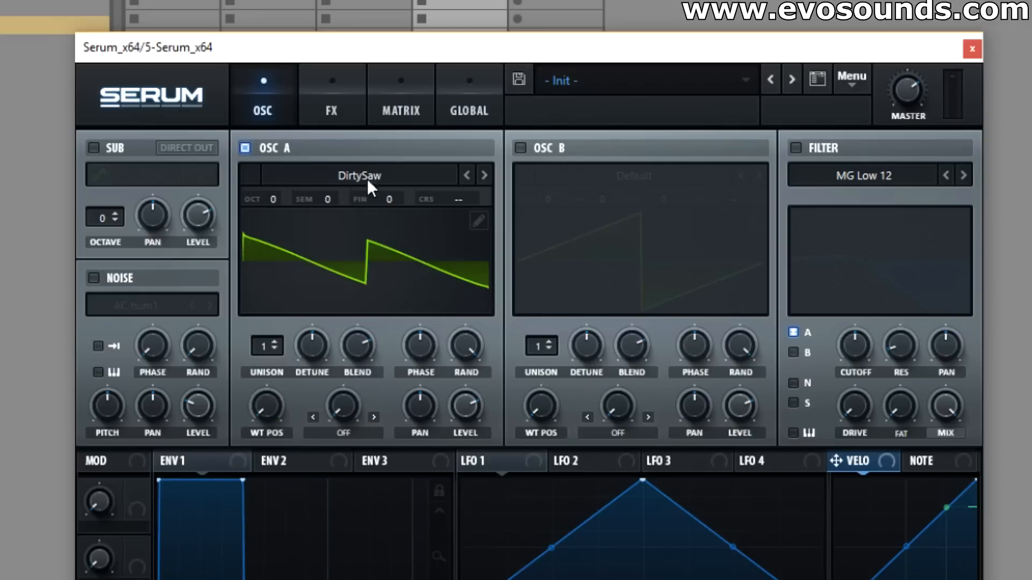
drag(271, 400, 321, 182)
drag(283, 408, 201, 485)
drag(281, 407, 313, 281)
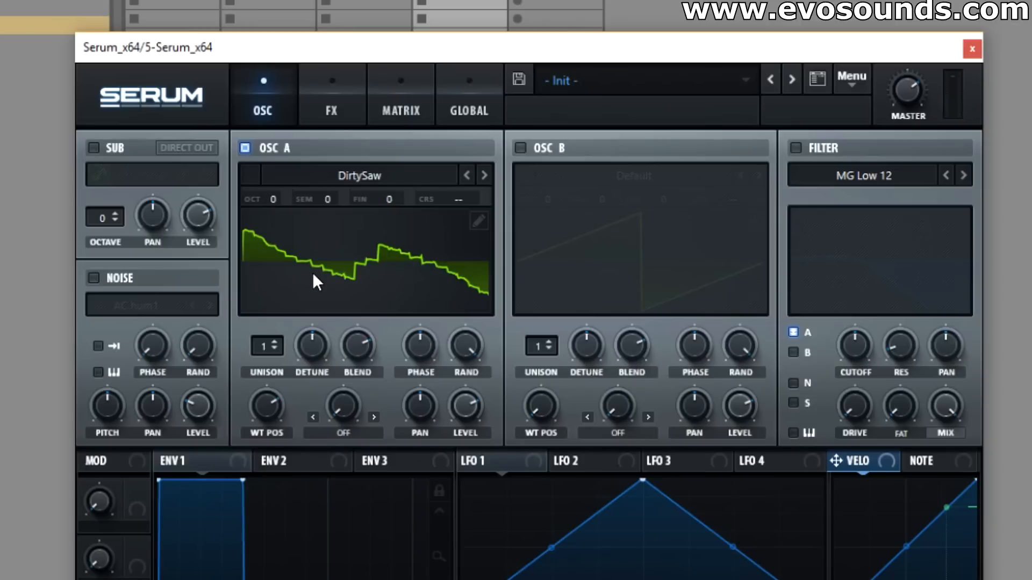
drag(281, 404, 205, 488)
Load the FMFM wavetable from the Digital category into oscillator A, and sweep its wavetable position up and back to the start
click(328, 176)
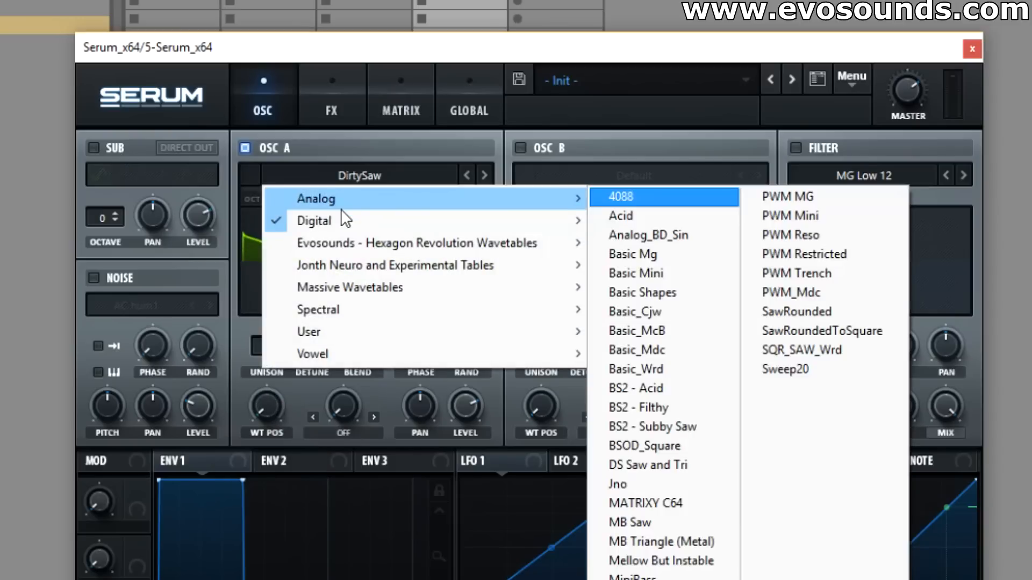
mouse_move(352, 221)
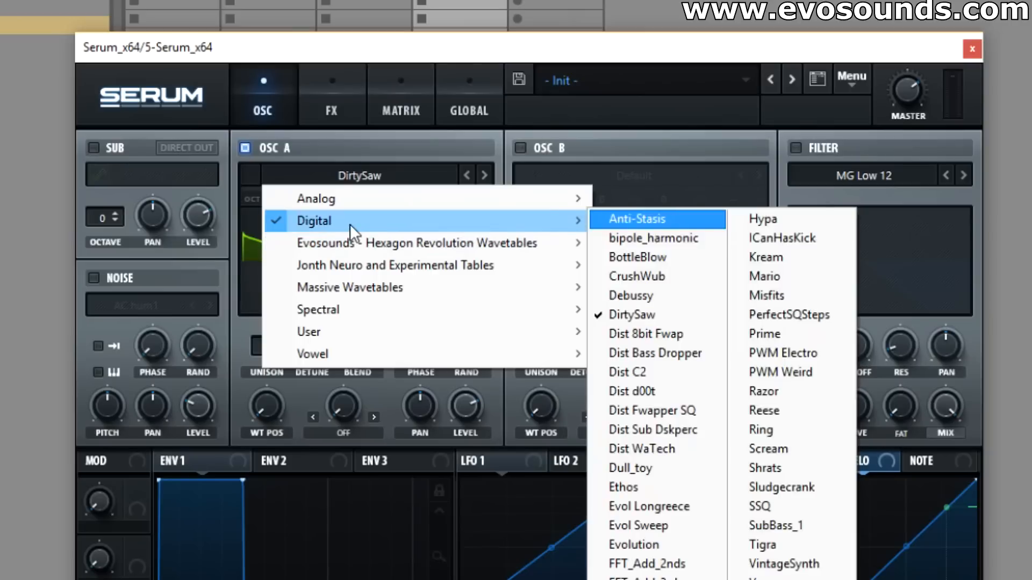
click(682, 579)
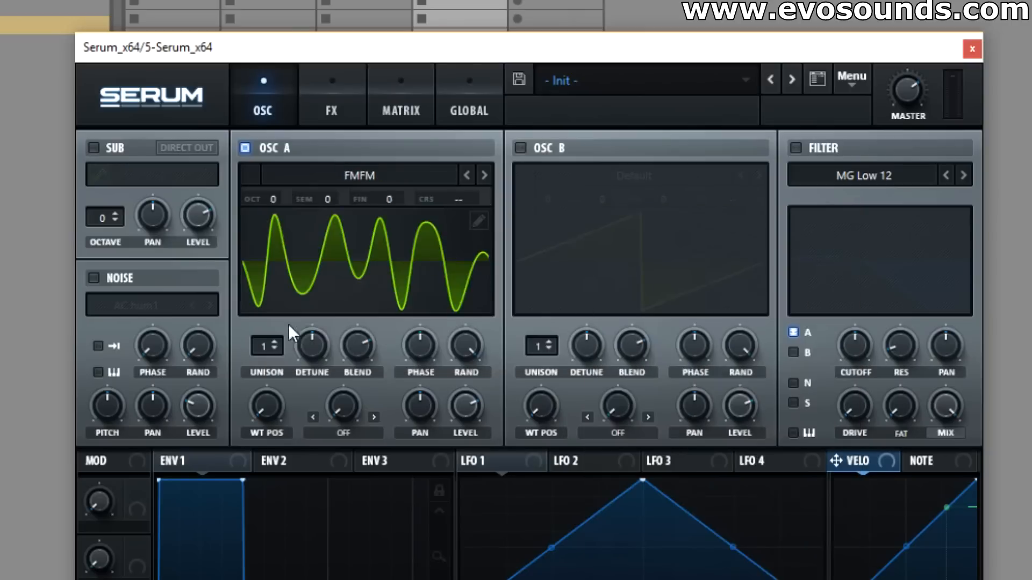
drag(269, 399, 354, 164)
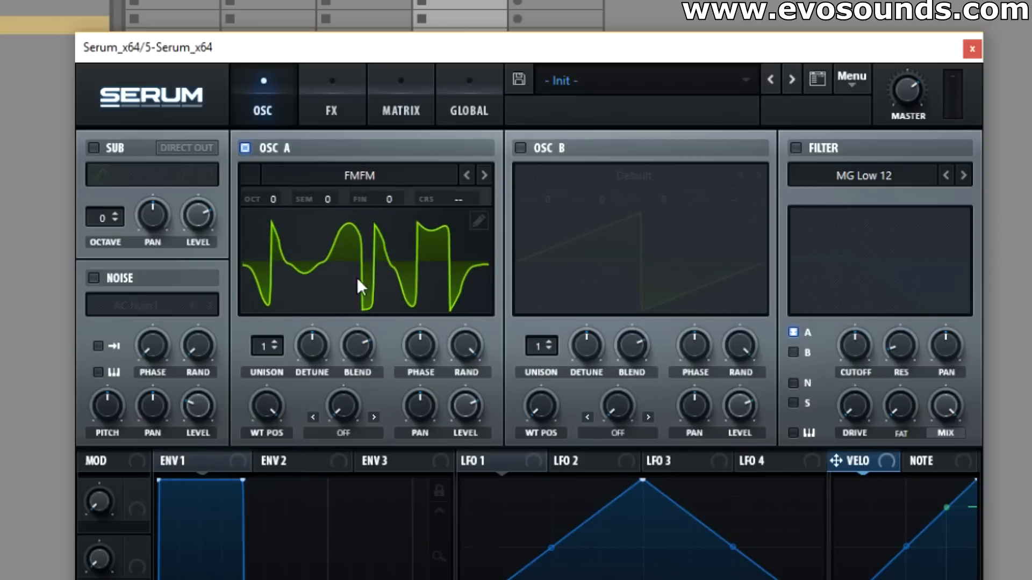
mouse_move(273, 402)
mouse_down()
mouse_move(226, 506)
mouse_move(289, 343)
mouse_move(271, 383)
mouse_up()
drag(265, 408, 179, 547)
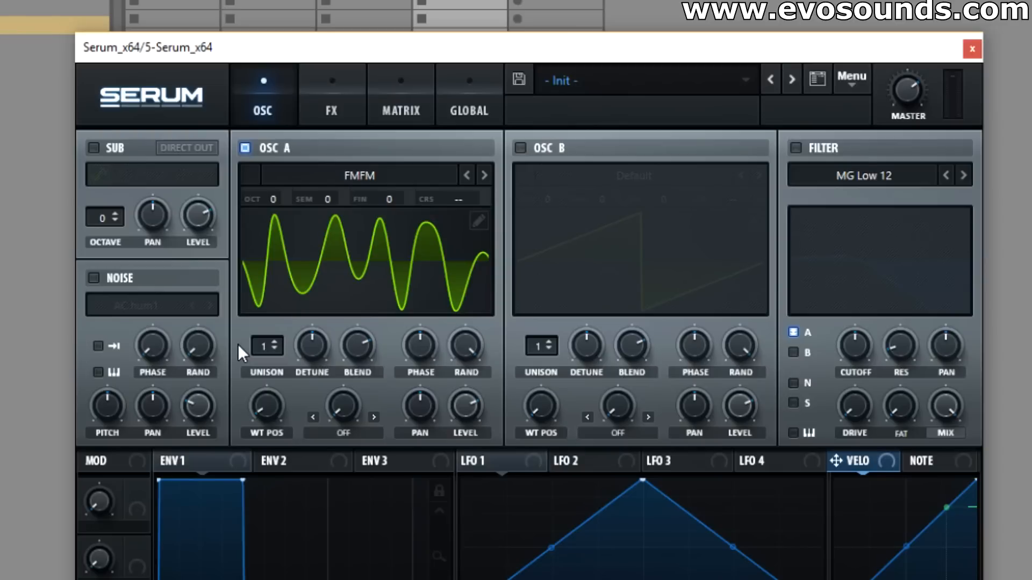
Load the Analog Basic Shapes wavetable into oscillator A and set its wavetable position to the falling saw shape
click(374, 171)
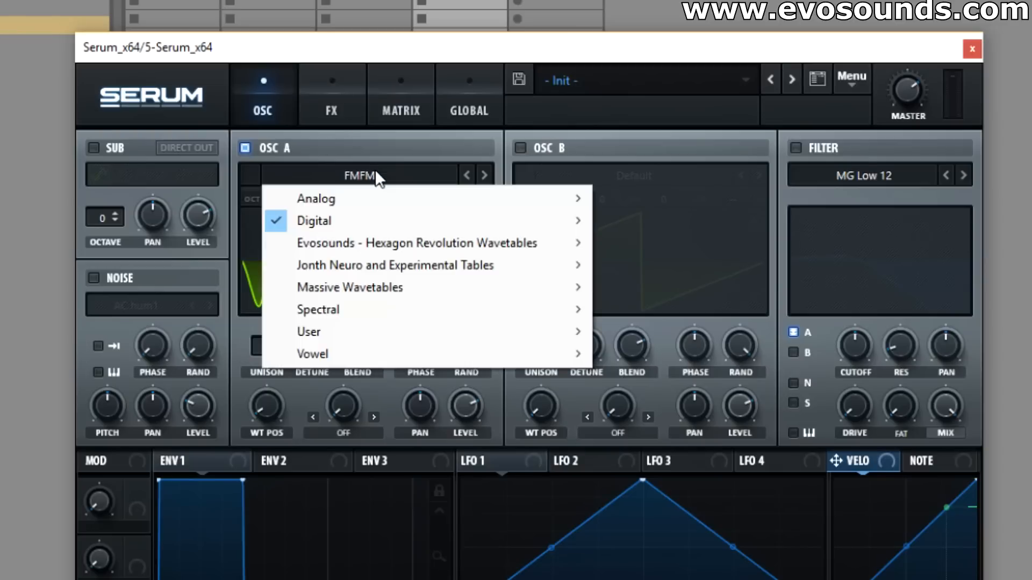
mouse_move(387, 197)
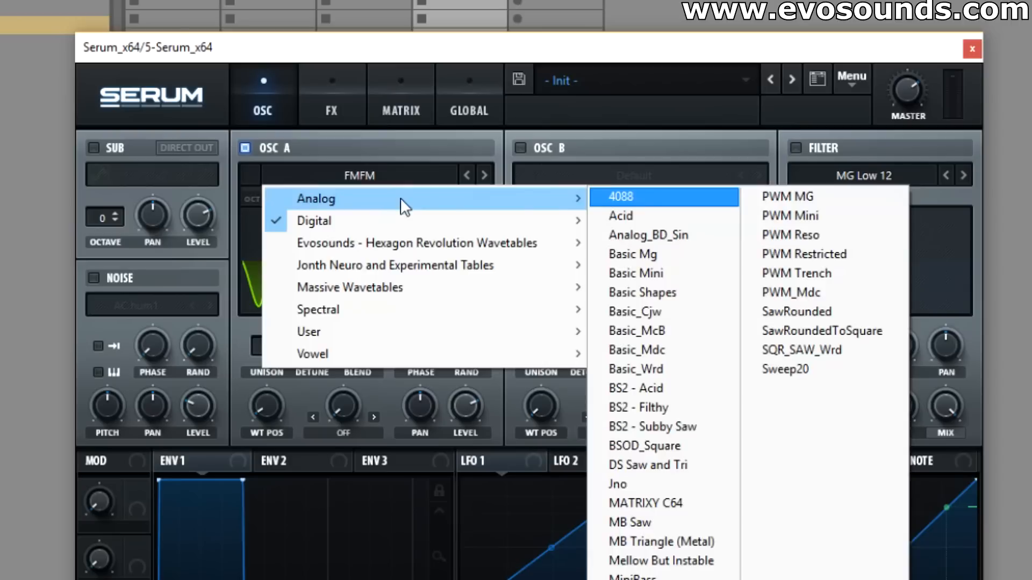
click(669, 292)
mouse_move(295, 394)
mouse_down()
mouse_move(287, 353)
mouse_move(302, 330)
mouse_move(290, 382)
mouse_up()
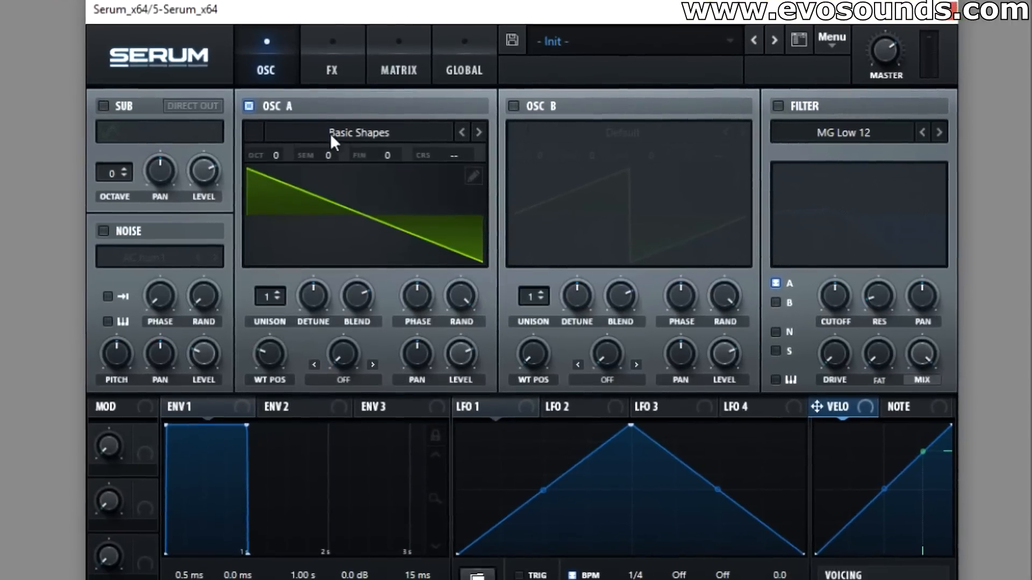
click(344, 176)
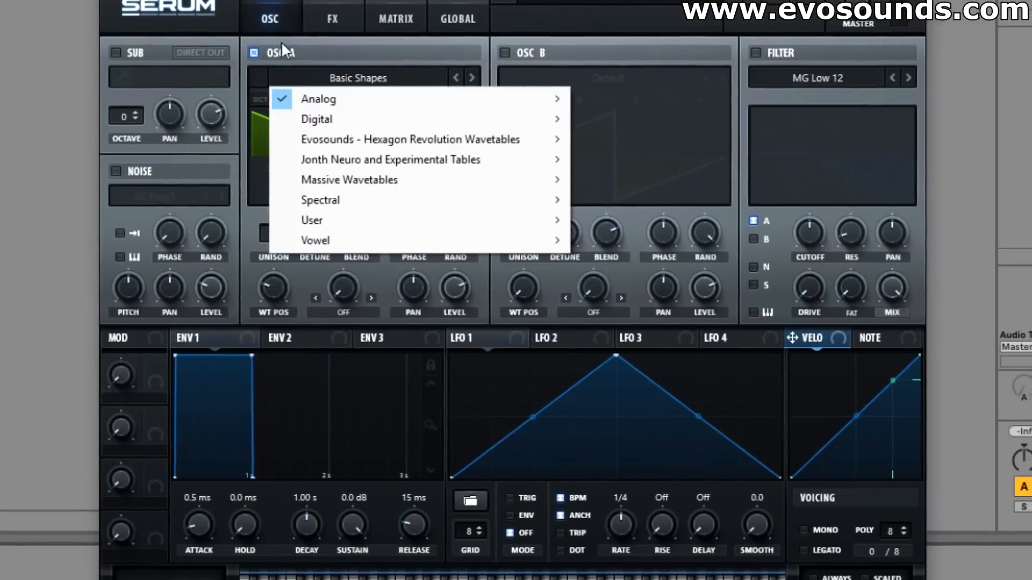
click(377, 79)
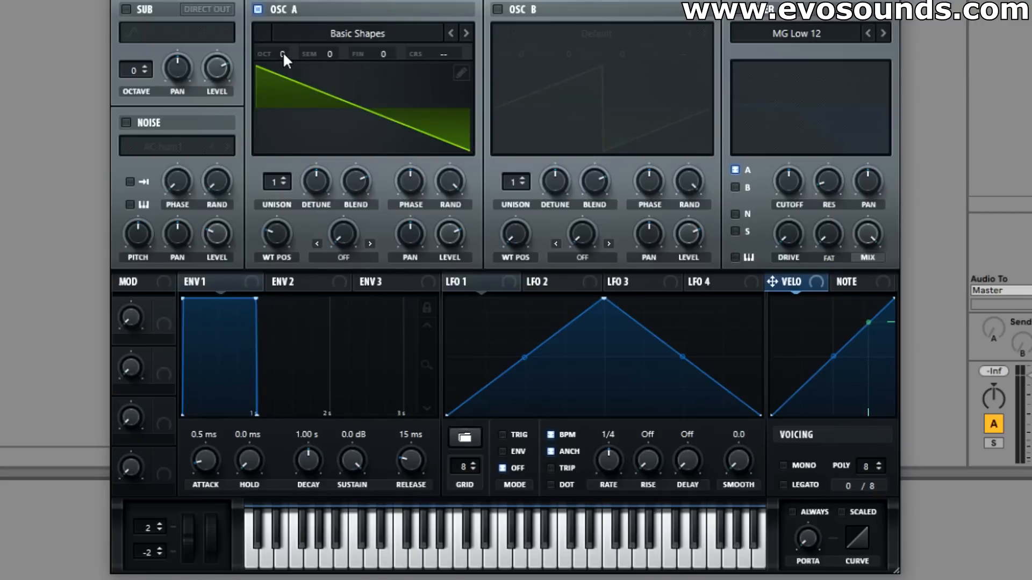
Raise oscillator B's octave to +1 and toggle the oscillator on and off to compare the layered sound
mouse_move(282, 52)
mouse_down()
mouse_move(295, 5)
mouse_move(287, 55)
mouse_up()
click(497, 10)
drag(518, 50, 524, 25)
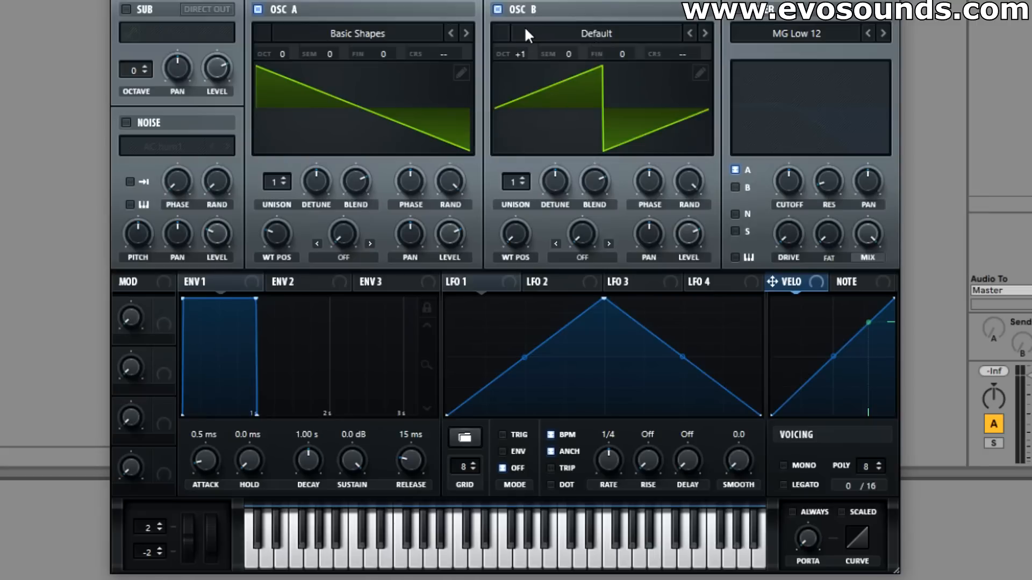
click(498, 9)
click(497, 8)
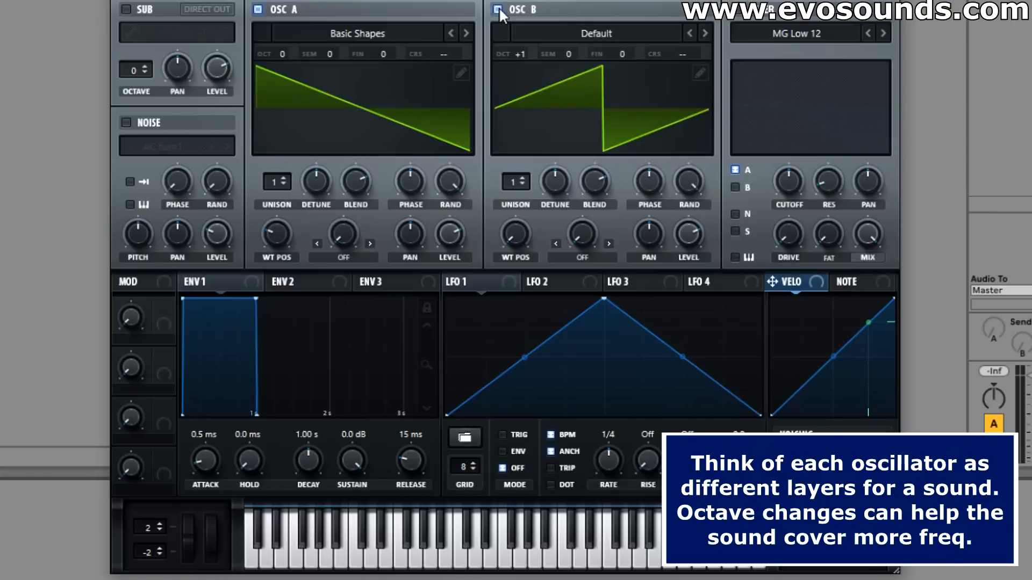
click(498, 8)
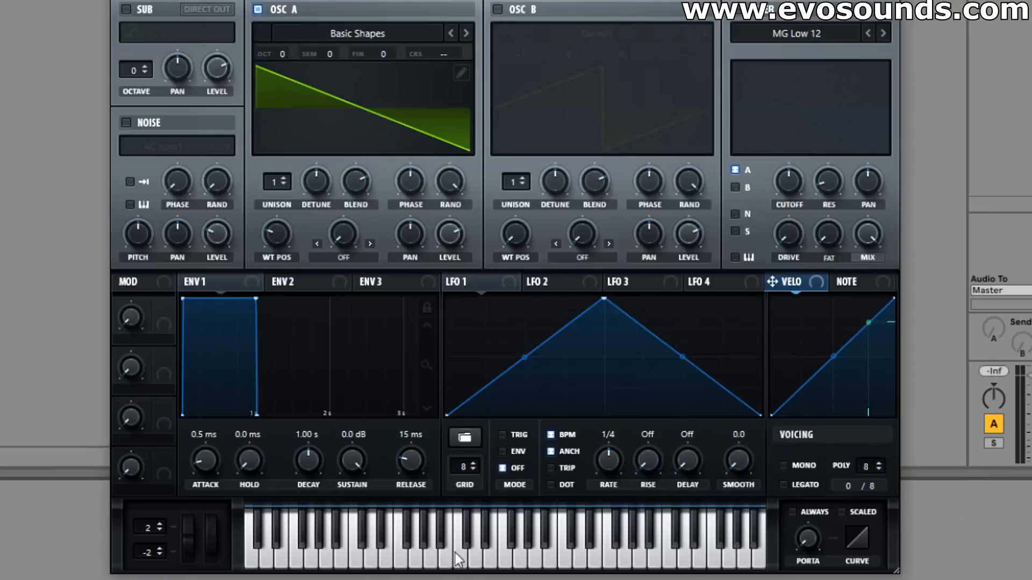
Try shifting oscillator A's pitch while playing notes on the virtual keyboard, and return its octave and semitones to 0
click(471, 557)
scroll(282, 50, up, 1)
drag(289, 58, 332, 52)
drag(345, 63, 336, 47)
click(374, 553)
click(381, 543)
drag(324, 42, 327, 65)
Switch on oscillator B with +7 semitones, and set the octave to +1 for oscillator B and -1 for oscillator A
click(521, 10)
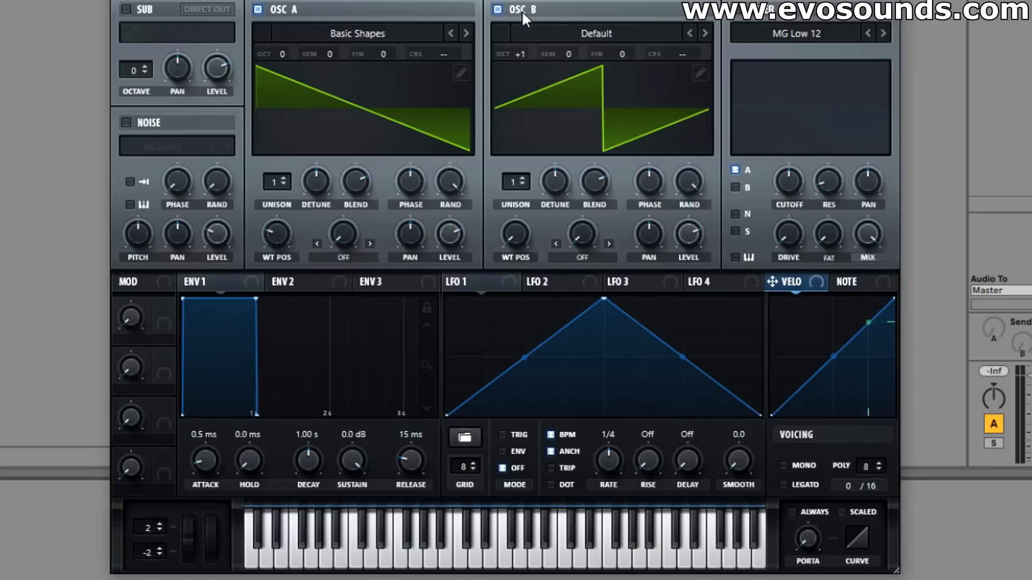
click(530, 54)
drag(567, 55, 591, 12)
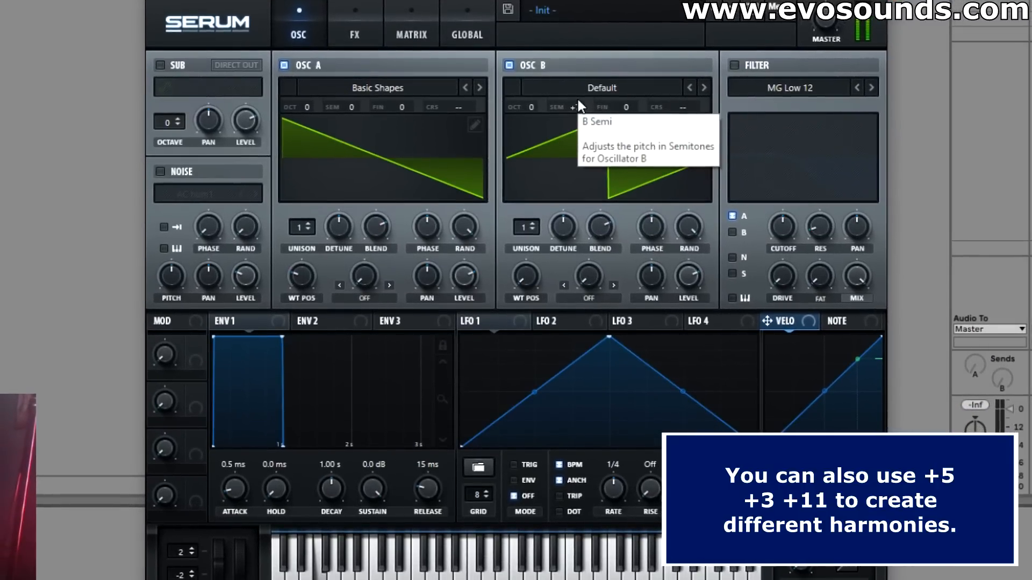
drag(535, 106, 550, 96)
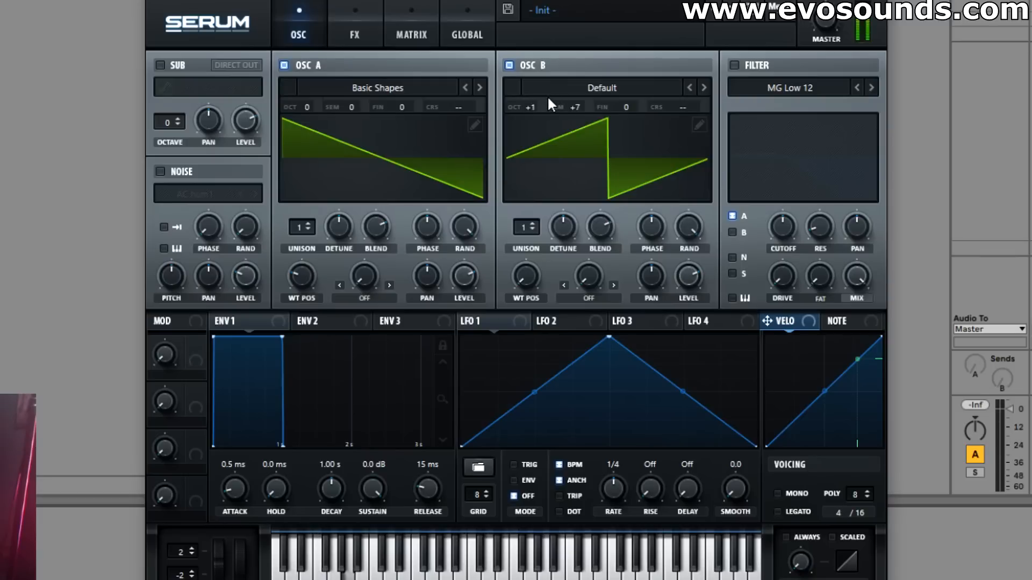
drag(308, 103, 304, 121)
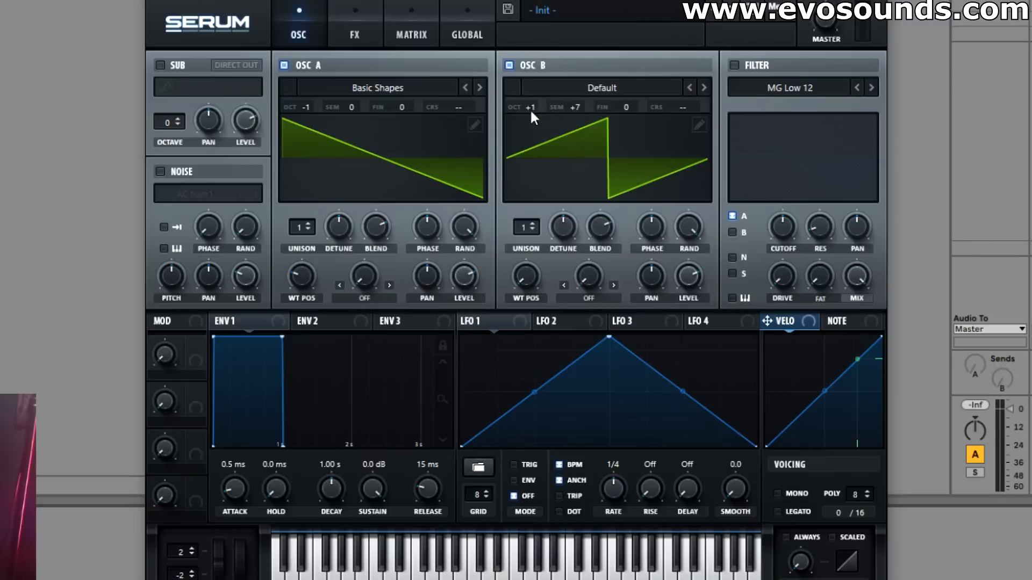
Load the Dull_toy wavetable from the Digital category into oscillator A and turn its wavetable position down to the lowest setting
click(392, 89)
mouse_move(430, 125)
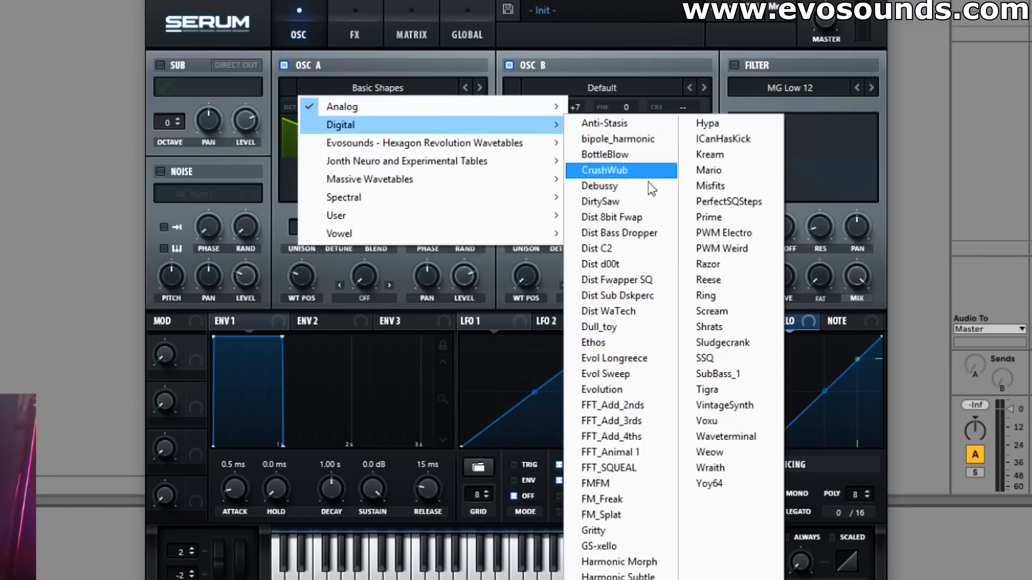
click(607, 296)
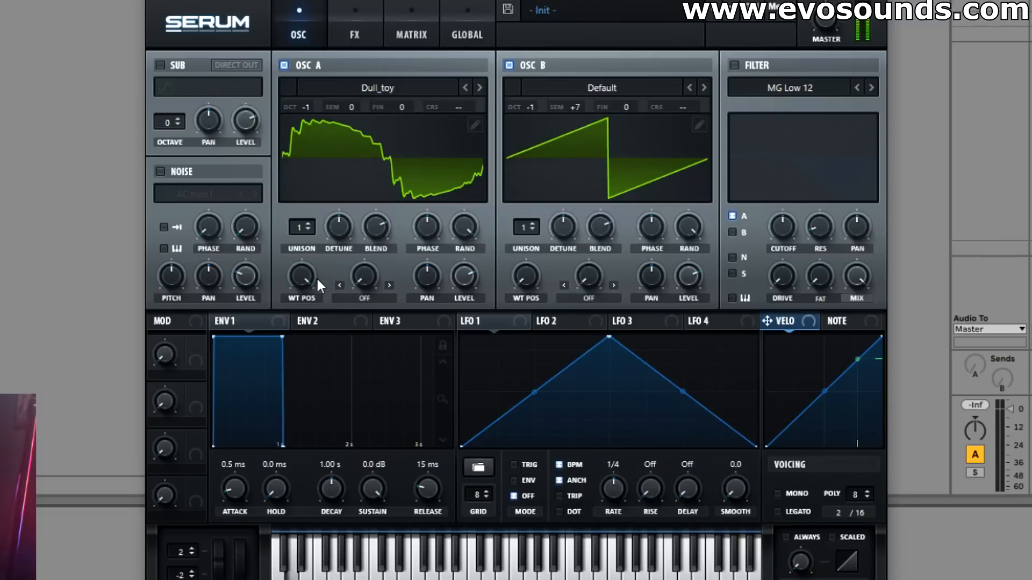
drag(313, 279, 246, 263)
Reset the octave of oscillators A and B to 0 and oscillator B's semitones to 0
drag(306, 107, 311, 94)
drag(531, 108, 538, 95)
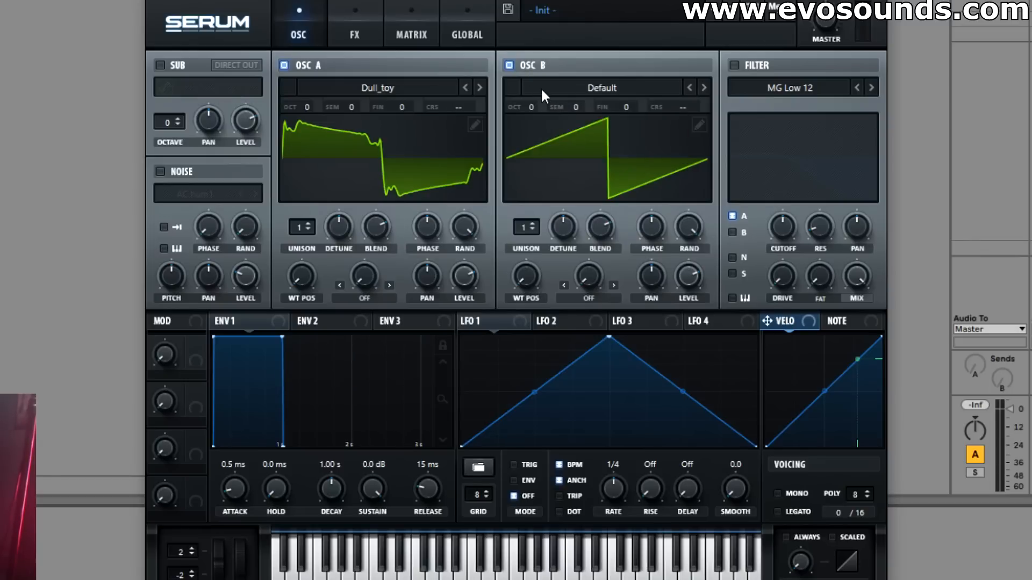
Switch off oscillator B, try shifting oscillator A's fine tuning and wavetable position, and reset the fine tuning to 0
click(539, 66)
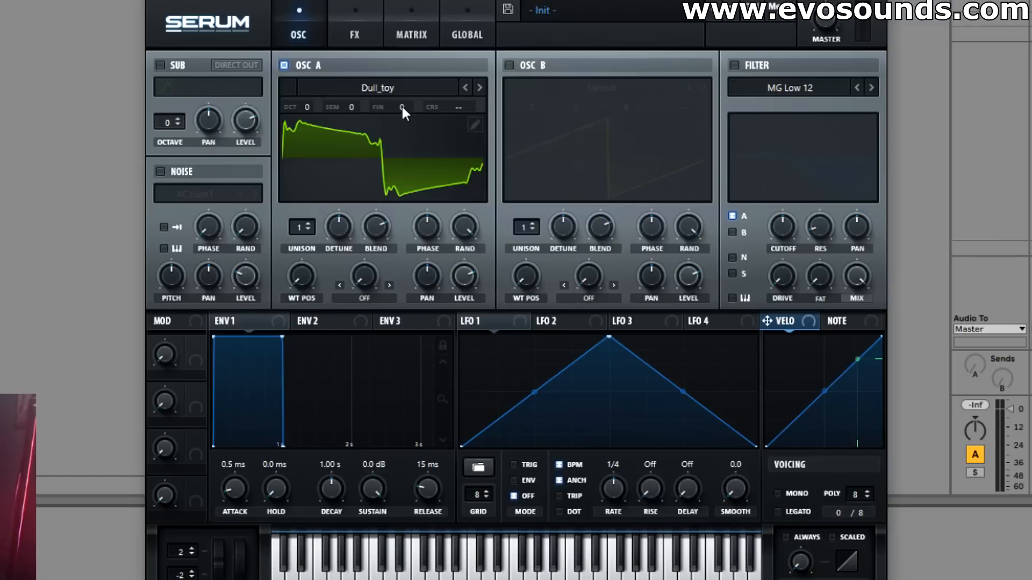
drag(398, 109, 411, 88)
drag(321, 199, 368, 144)
right_click(404, 108)
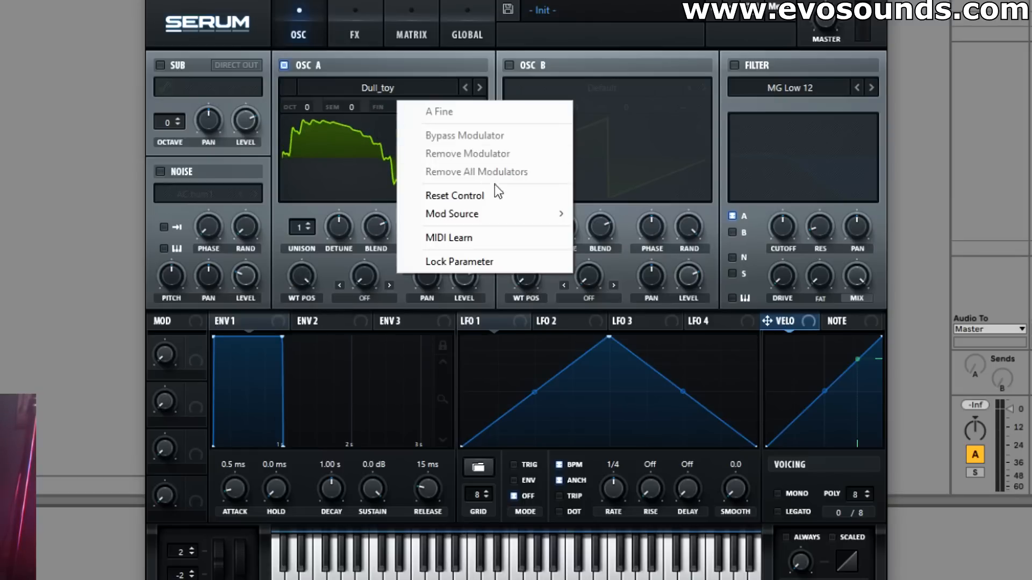
click(490, 195)
Load the Basic Shapes wavetable from the Analog category into oscillator A at its saw position, and switch on oscillator B
click(378, 90)
mouse_move(379, 105)
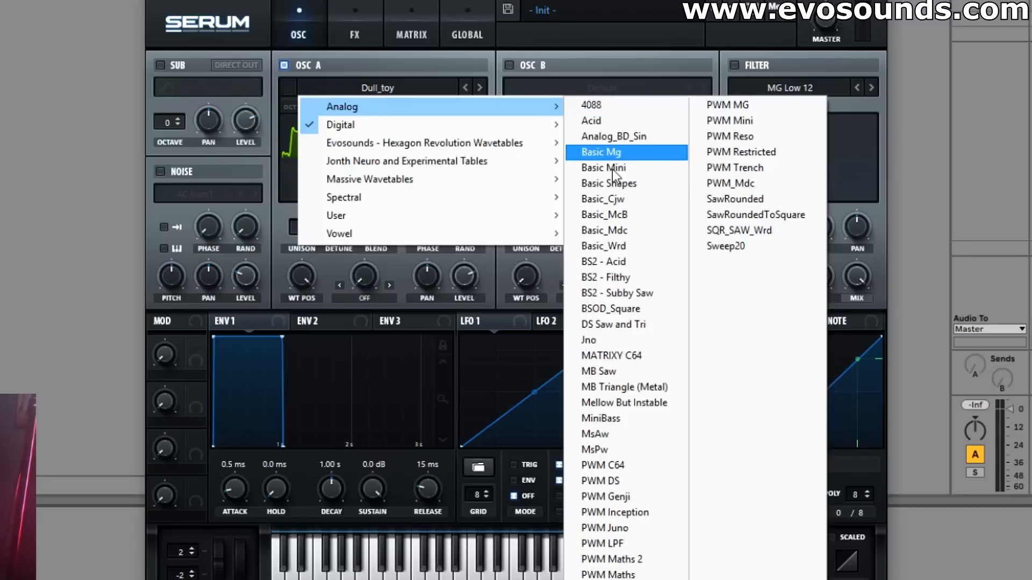
click(607, 153)
drag(301, 275, 251, 368)
click(529, 66)
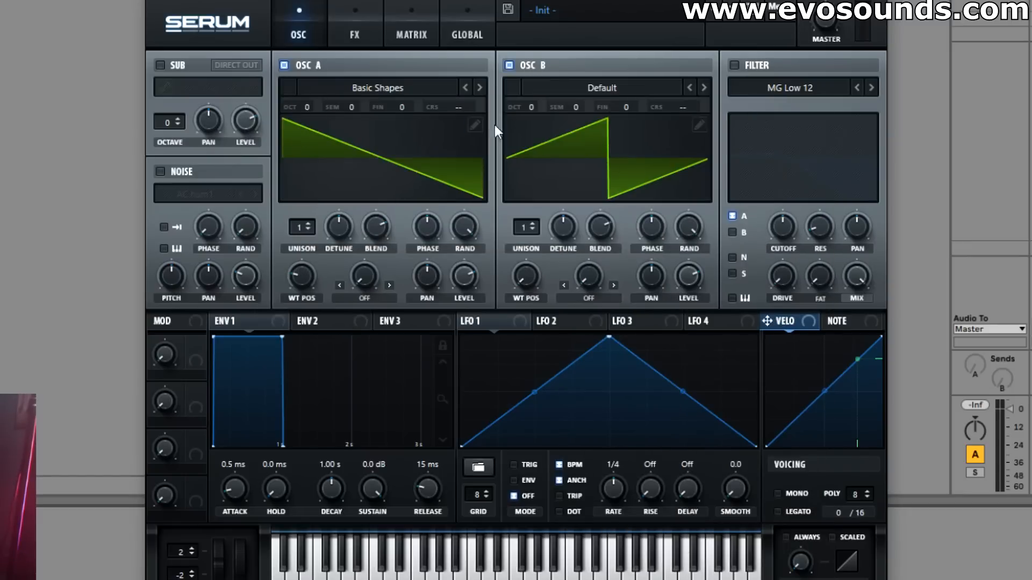
Try shifting oscillator A's fine tuning up and down against oscillator B, and reset it to 0
drag(410, 108, 424, 69)
drag(400, 108, 391, 157)
double_click(399, 106)
click(414, 321)
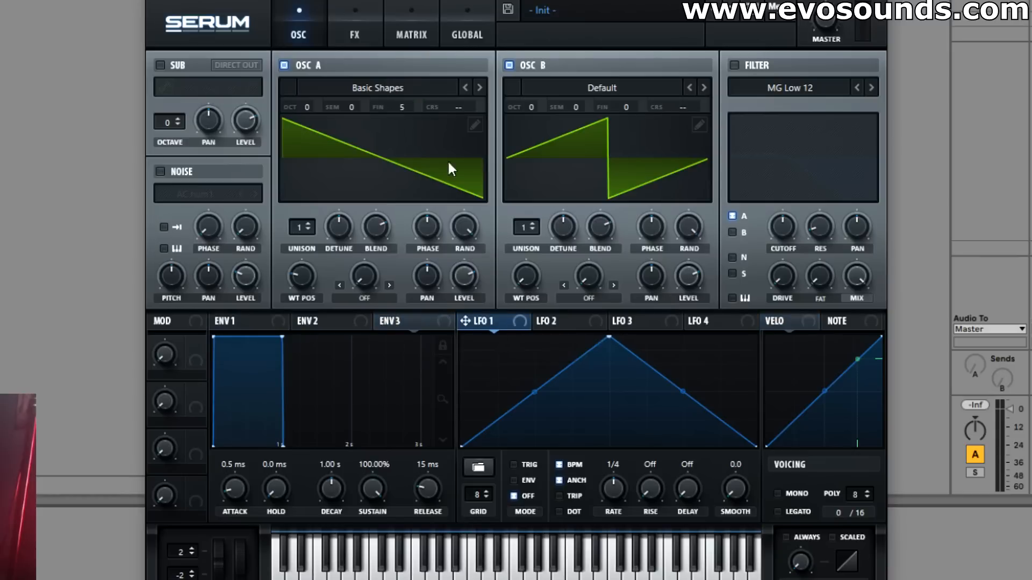
right_click(404, 112)
click(461, 193)
Try small fine tuning shifts on oscillator B in both directions, and reset its fine tuning to 0
drag(631, 108, 634, 92)
drag(621, 105, 618, 116)
right_click(629, 101)
click(674, 194)
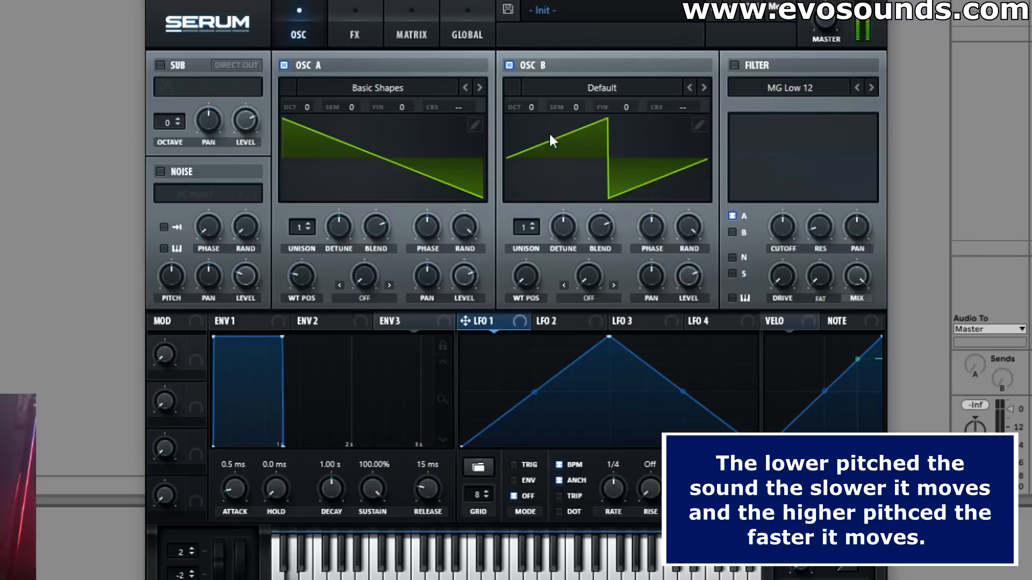
drag(622, 109, 639, 92)
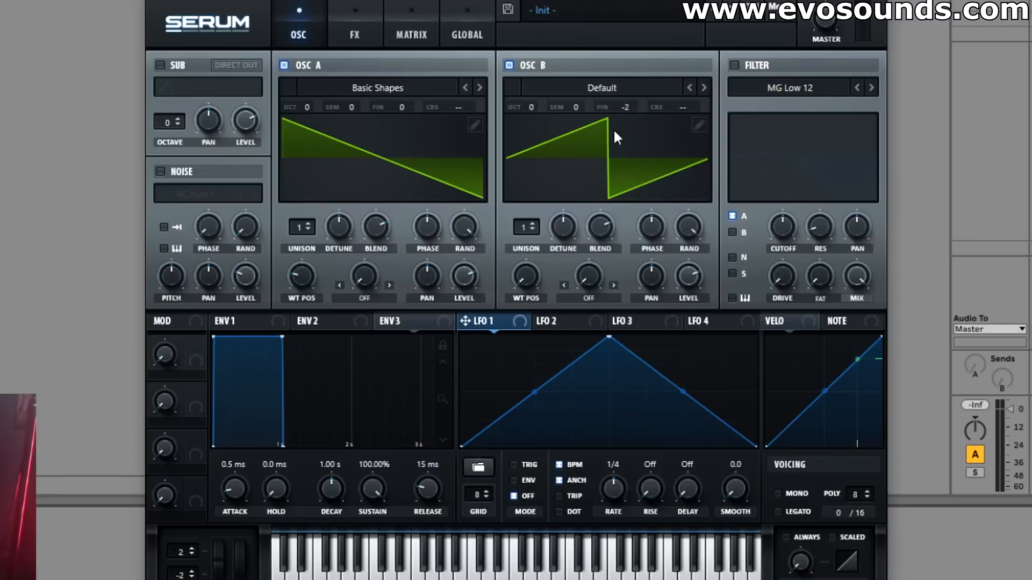
right_click(621, 107)
click(666, 196)
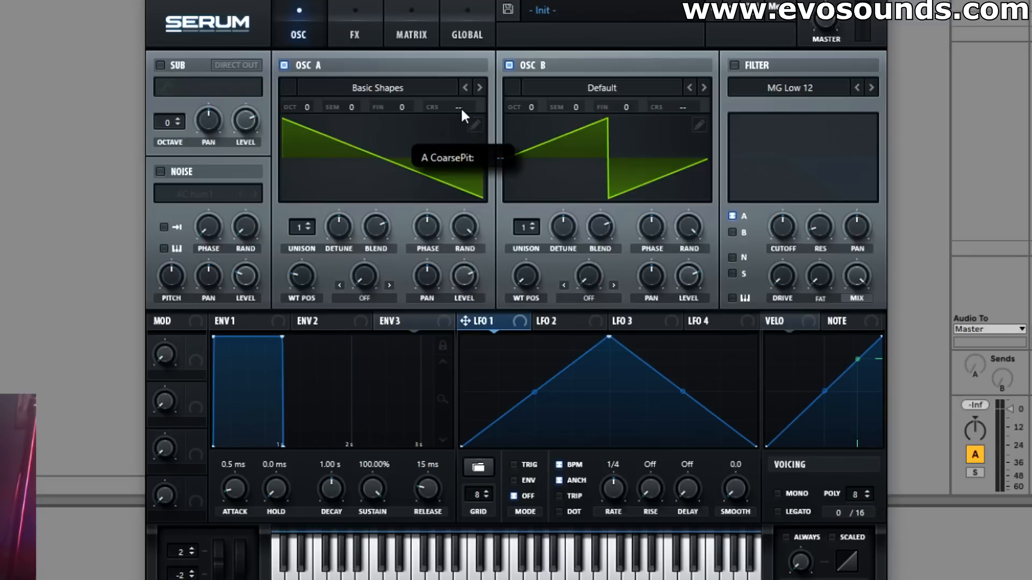
Try raising oscillator A's coarse pitch to 64.00 and reset the control
drag(463, 103, 504, 6)
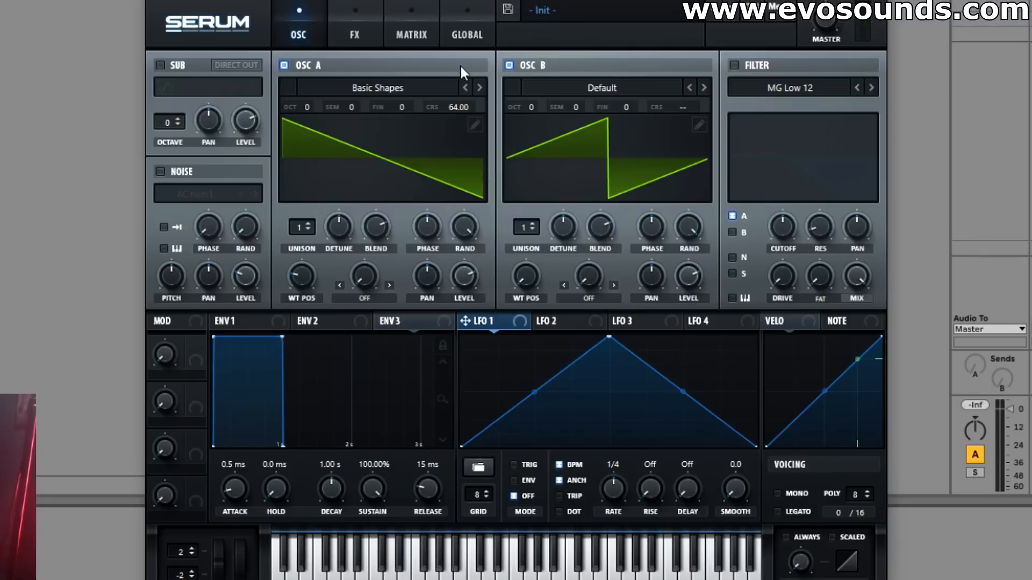
right_click(459, 108)
click(513, 195)
click(378, 325)
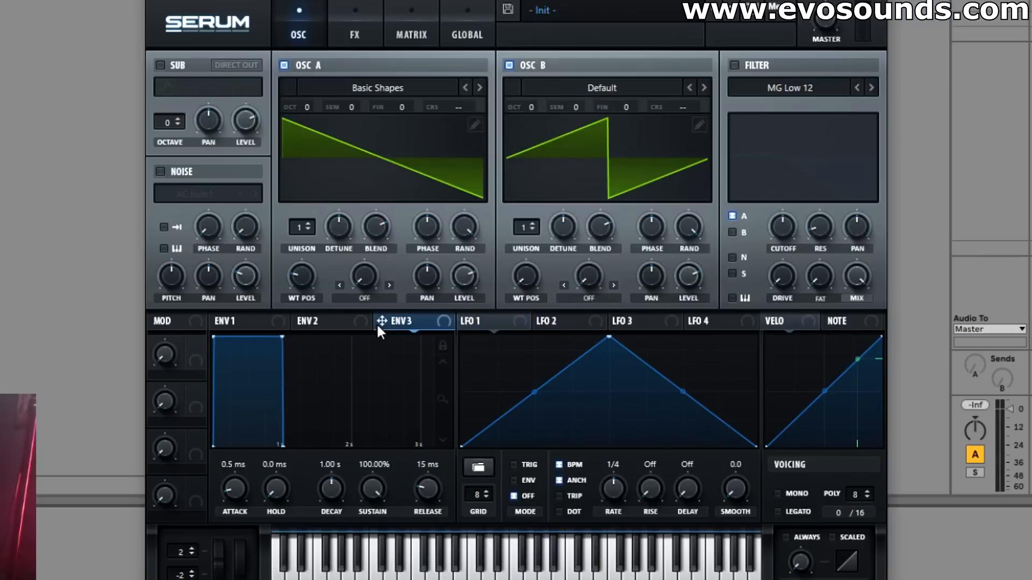
click(494, 324)
click(451, 322)
click(474, 322)
click(271, 321)
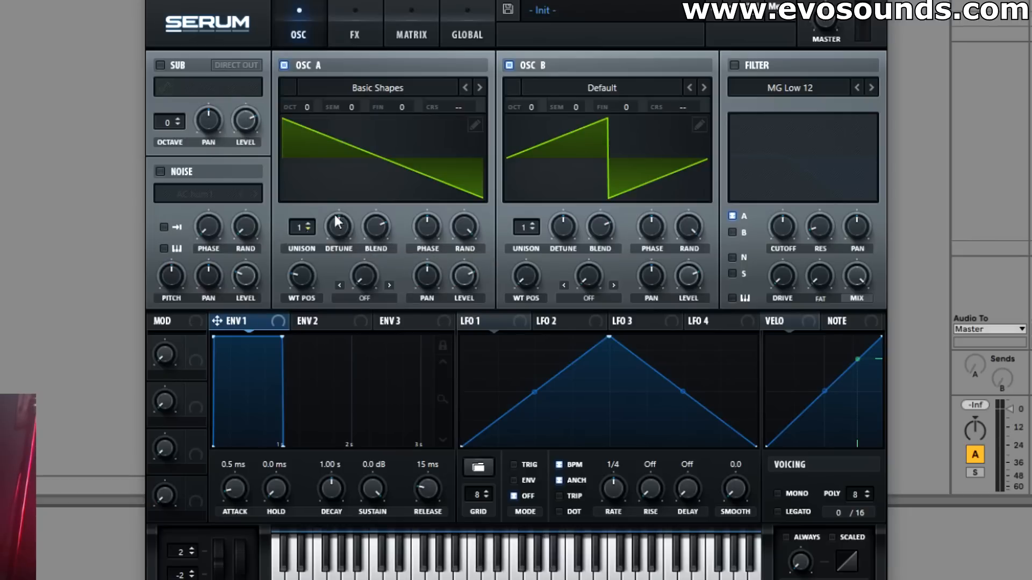
Switch off oscillator B and try oscillator A's unison with different detune amounts, ending at 1 voice with minimum detune
click(545, 59)
mouse_move(308, 225)
mouse_down()
mouse_move(310, 216)
mouse_move(315, 240)
mouse_up()
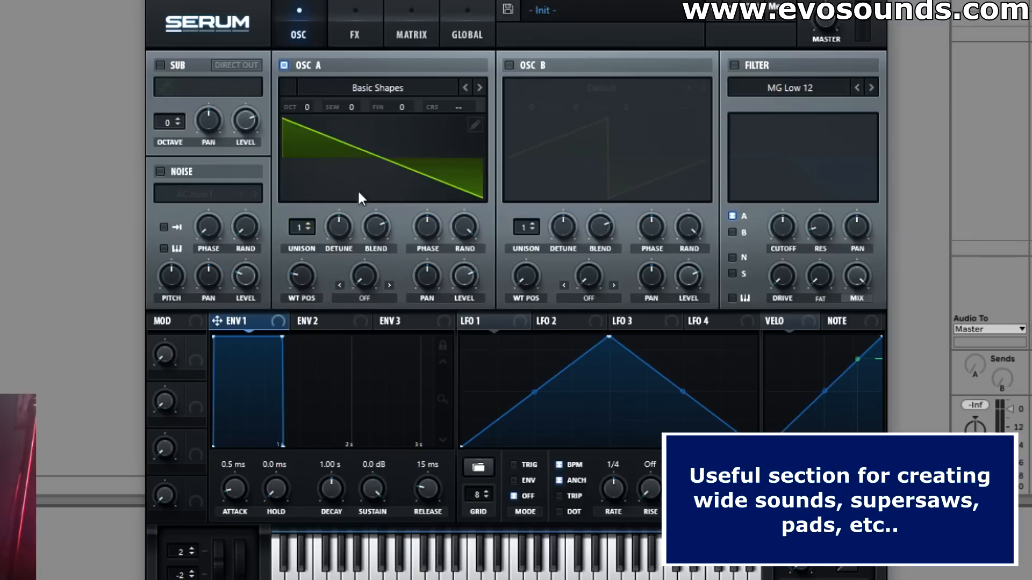
drag(349, 229, 345, 269)
drag(306, 224, 355, 167)
drag(343, 228, 354, 178)
drag(304, 227, 341, 296)
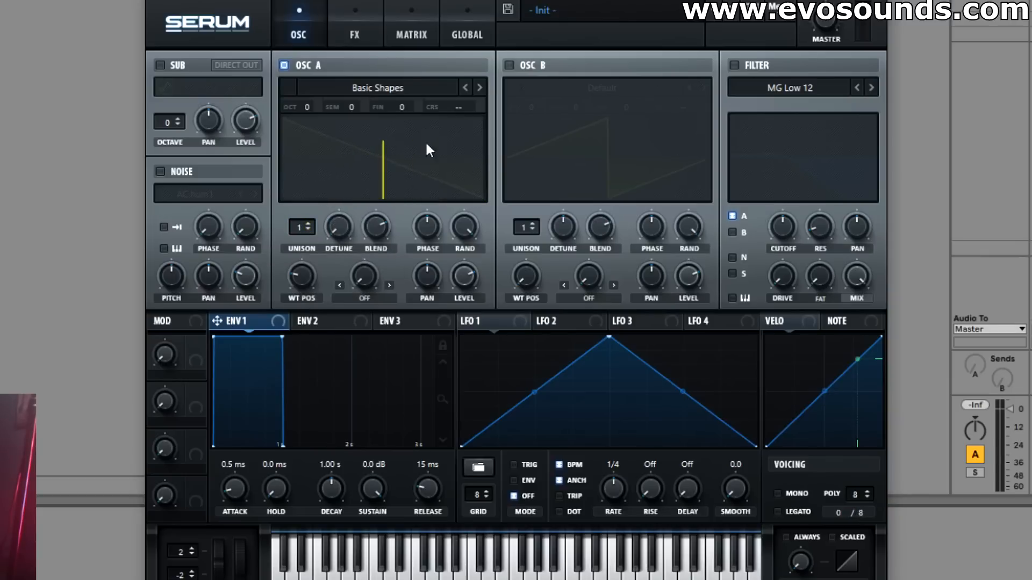
Try raising oscillator A's unison to 7 voices with minimum detune, and return it to 1 voice
drag(314, 223, 331, 160)
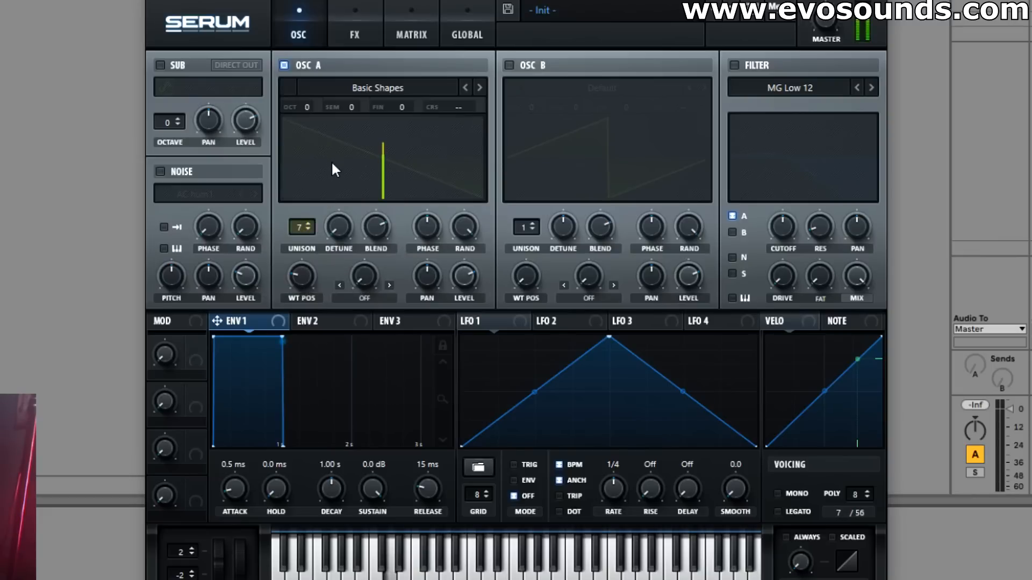
drag(308, 220, 310, 301)
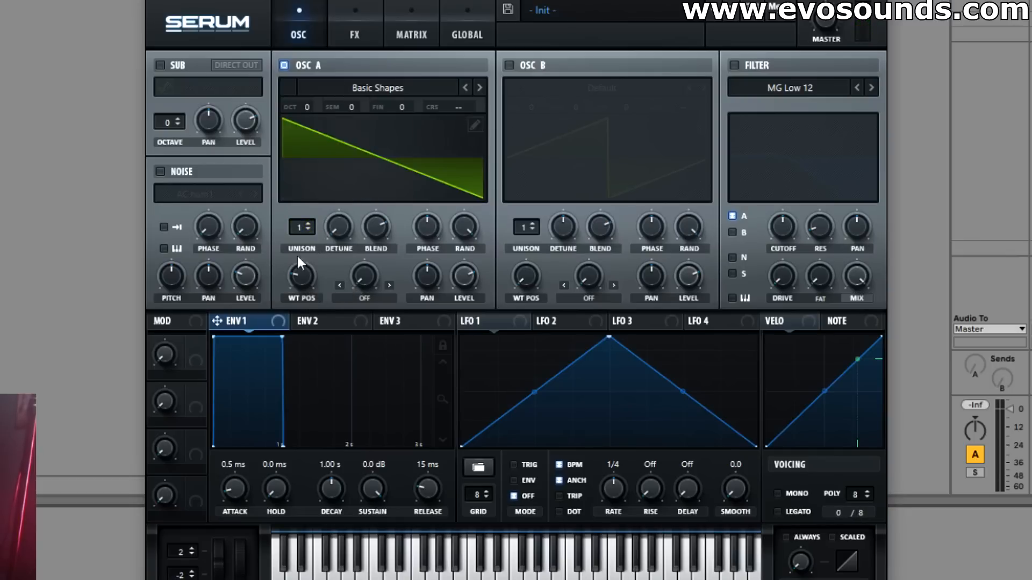
drag(295, 231, 341, 278)
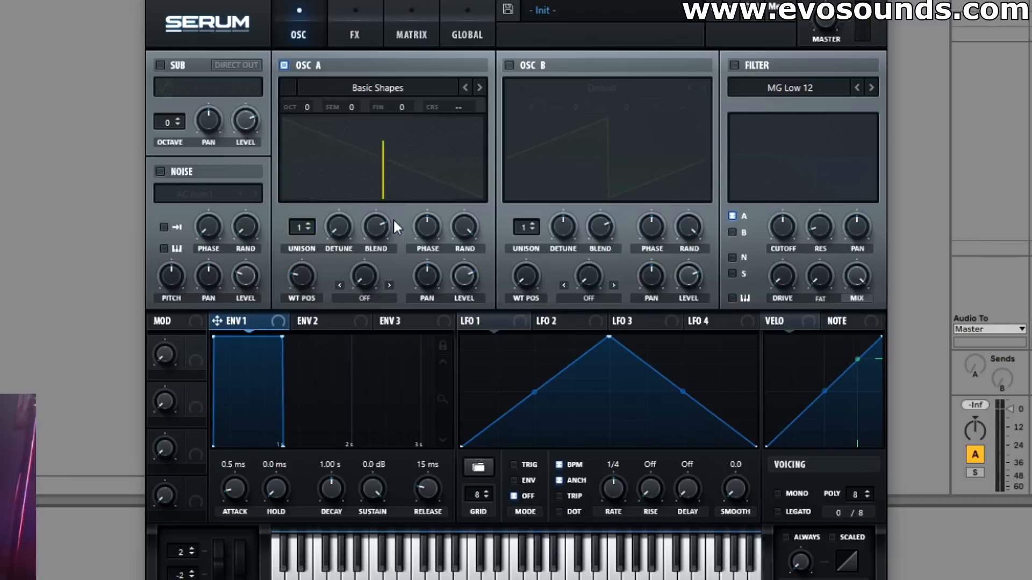
mouse_move(333, 224)
mouse_down()
mouse_move(360, 116)
mouse_move(305, 243)
mouse_move(329, 233)
mouse_move(311, 224)
mouse_move(337, 221)
mouse_move(355, 159)
mouse_move(342, 233)
mouse_up()
Switch on oscillator B, shift its fine tuning to 6 cents, and switch it off again
click(565, 89)
mouse_move(625, 107)
mouse_down()
mouse_move(630, 85)
mouse_move(624, 114)
mouse_move(618, 104)
mouse_up()
click(509, 65)
Try oscillator A with 3 and 2 unison voices at different detune amounts, and return it to 1 voice with minimum detune
drag(306, 229, 256, 275)
drag(340, 219, 310, 209)
drag(339, 226, 345, 197)
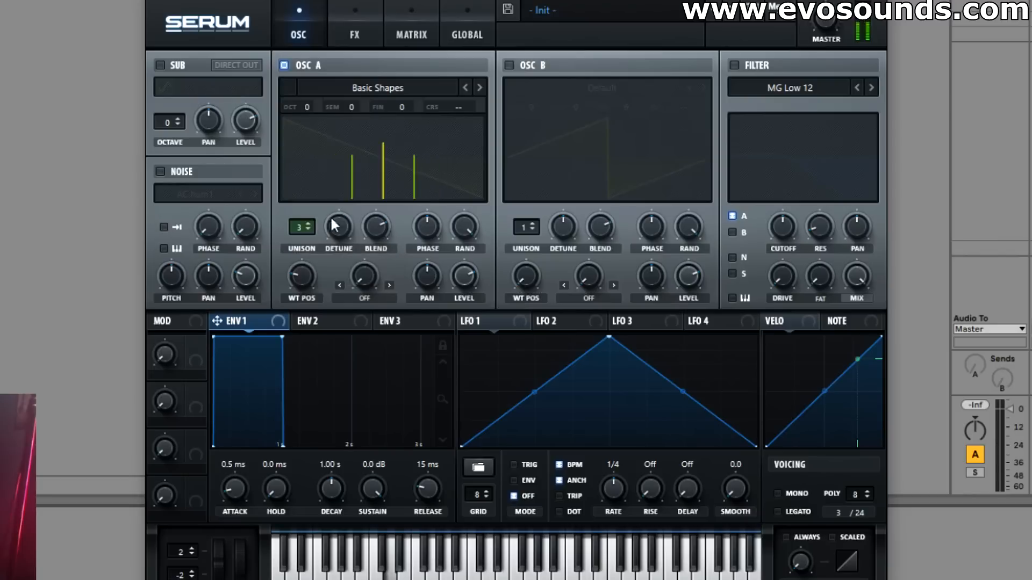
drag(304, 225, 295, 277)
drag(309, 229, 312, 224)
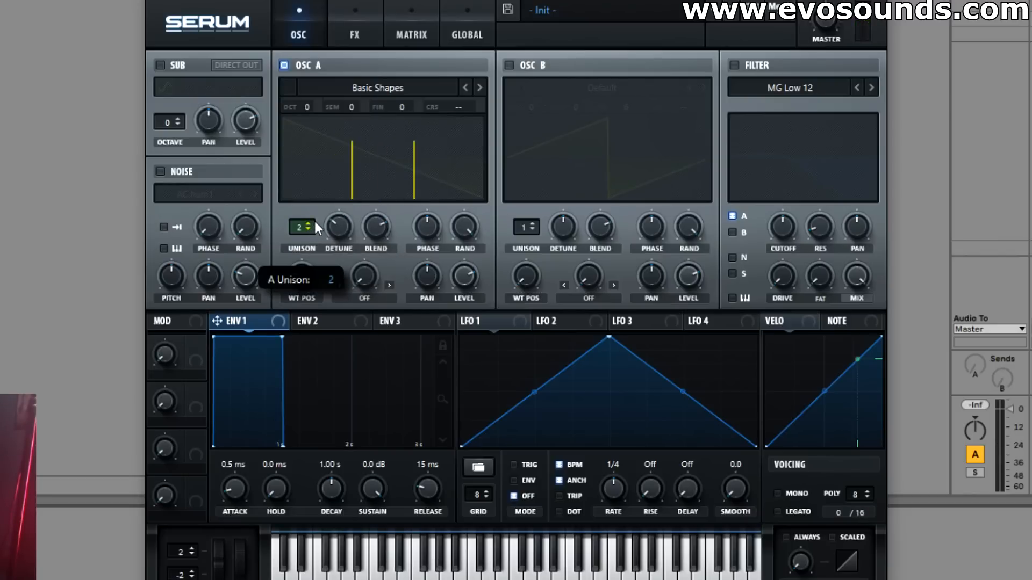
drag(336, 228, 274, 304)
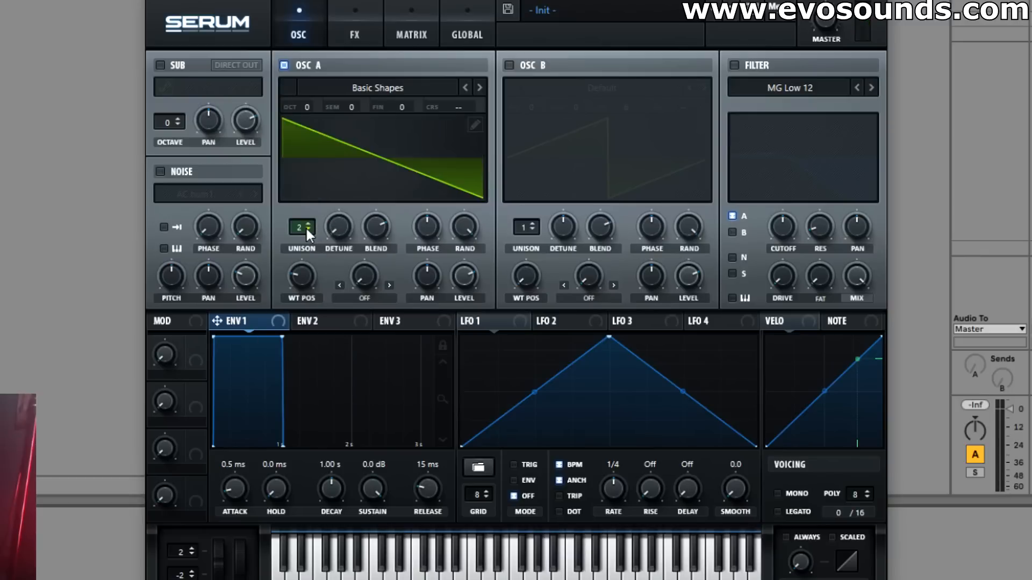
drag(307, 227, 305, 239)
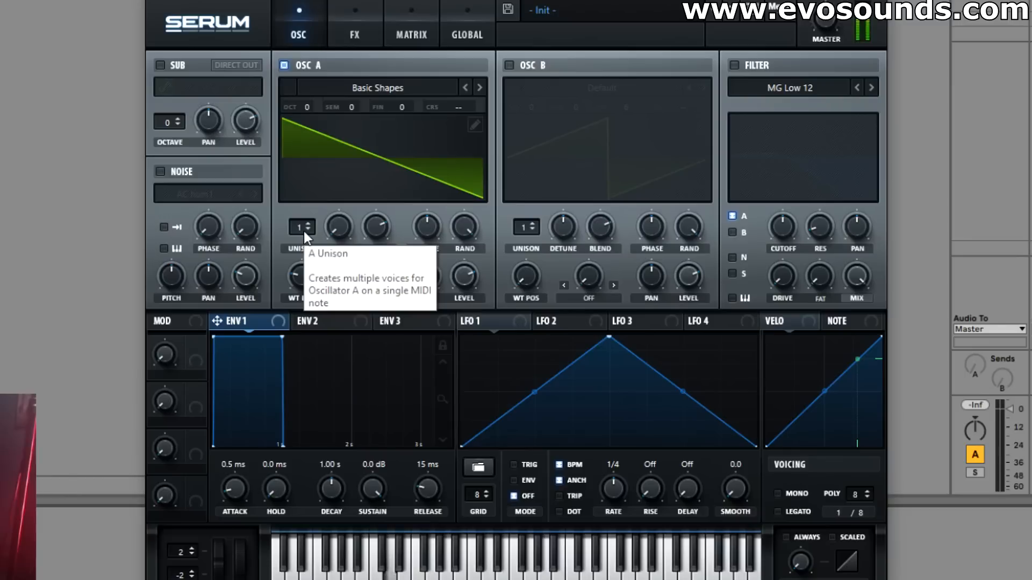
drag(304, 231, 276, 291)
Switch on oscillator B, try raising its fine tuning to about 44 cents, and reset it to 0
click(512, 65)
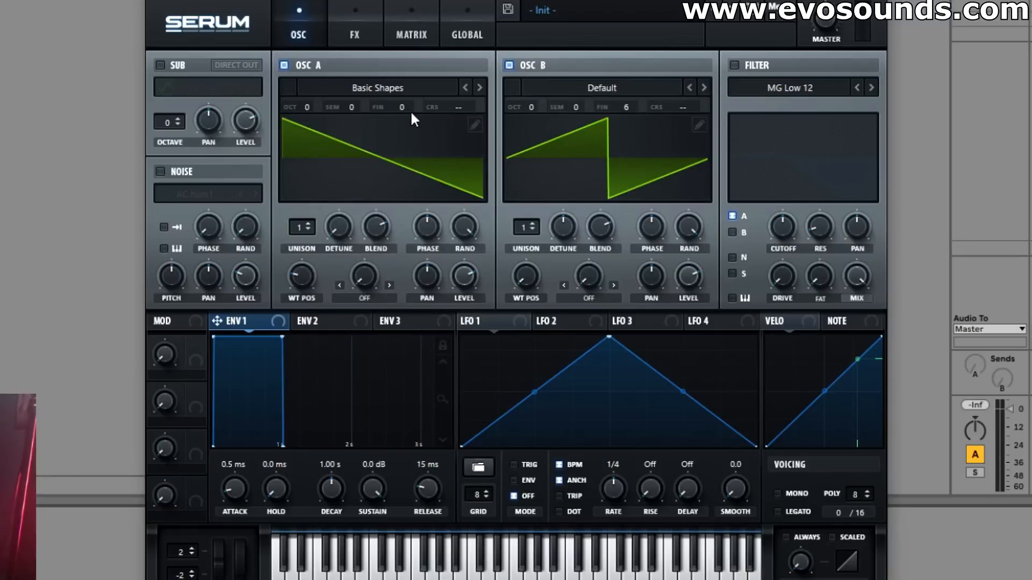
drag(621, 105, 630, 124)
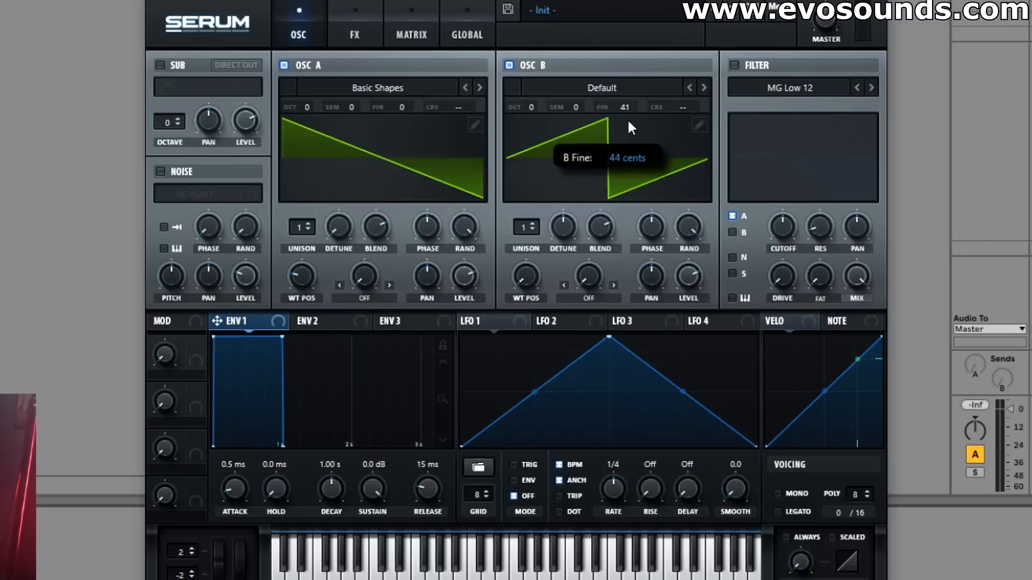
right_click(625, 105)
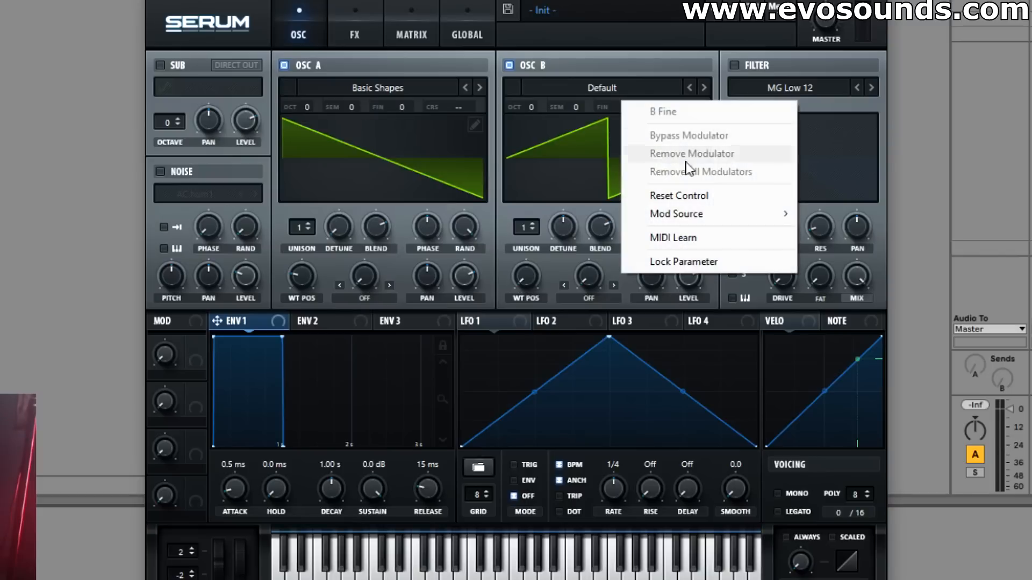
click(694, 196)
Switch off oscillator B and raise oscillator A's unison to 8 voices
drag(310, 224, 326, 183)
click(521, 68)
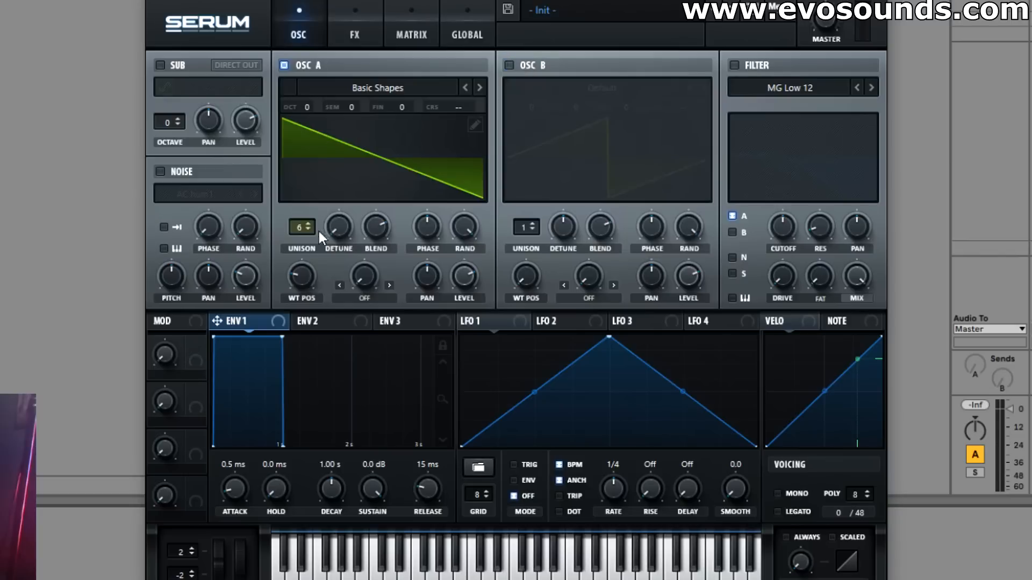
click(311, 223)
drag(314, 221, 322, 214)
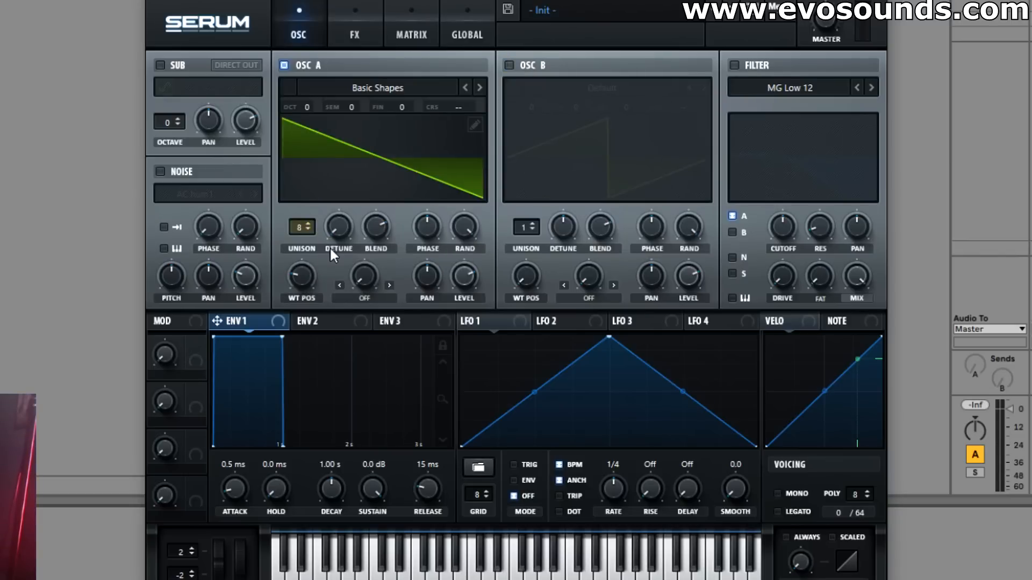
Raise oscillator A's unison detune to about midway and, with 7 voices, sweep the unison blend from minimum to maximum
drag(338, 233, 375, 170)
drag(369, 240, 331, 287)
click(307, 230)
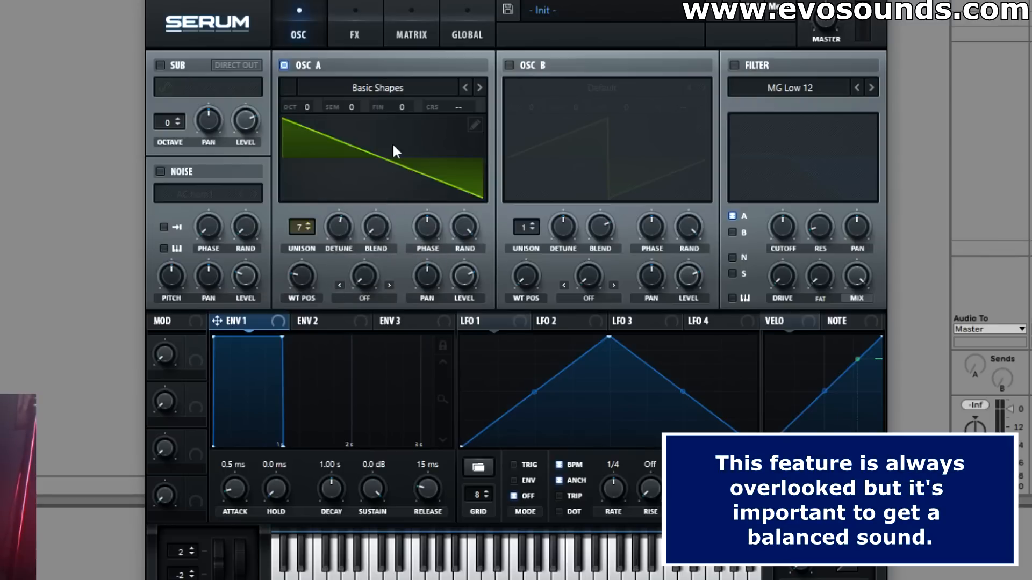
drag(375, 224, 434, 131)
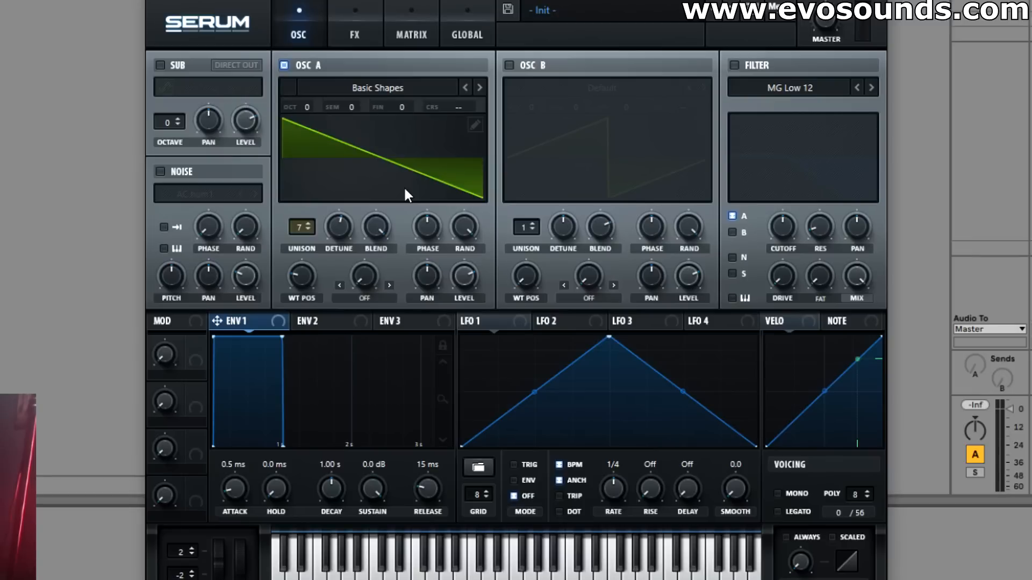
Set oscillator A's unison to 8 voices and try the blend at 0 and about midway before raising it to maximum
click(311, 224)
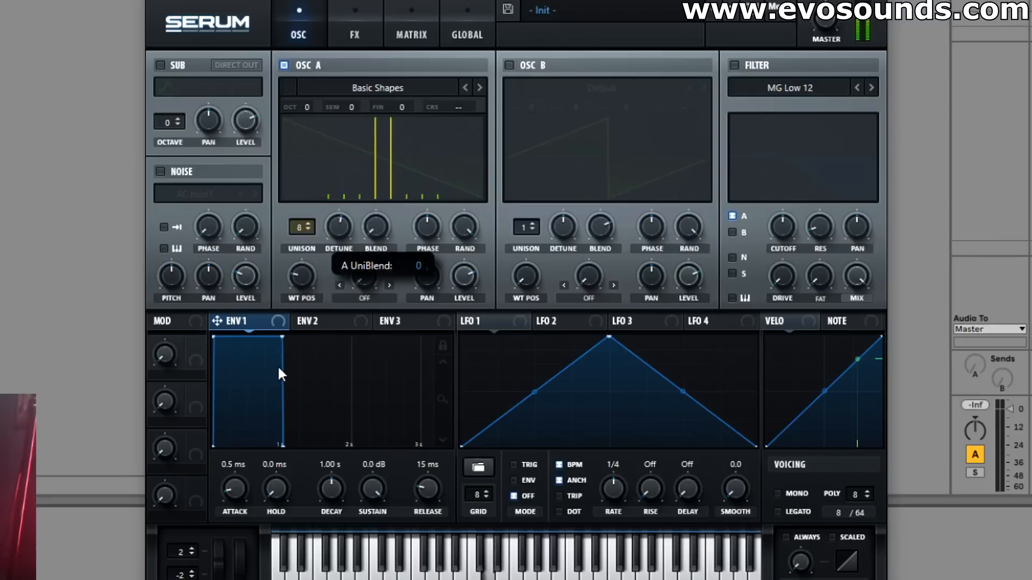
mouse_move(372, 238)
mouse_down()
mouse_move(411, 149)
mouse_move(366, 220)
mouse_up()
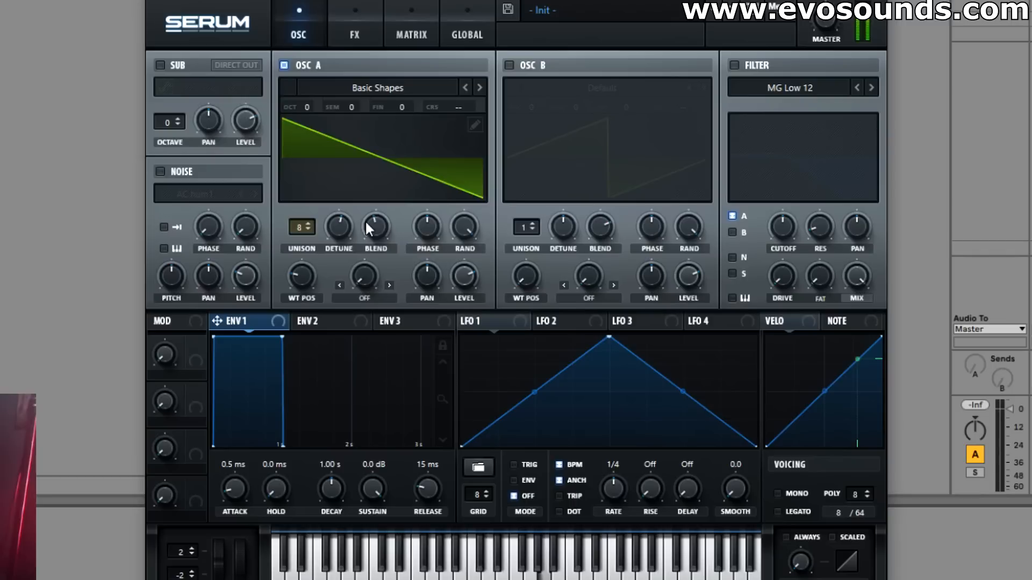
drag(365, 220, 407, 165)
Set oscillator A's unison to 3 voices, reduce its detune, and lower the blend to about midway
mouse_move(311, 229)
mouse_down()
mouse_move(304, 274)
mouse_move(298, 230)
mouse_move(323, 166)
mouse_move(312, 220)
mouse_up()
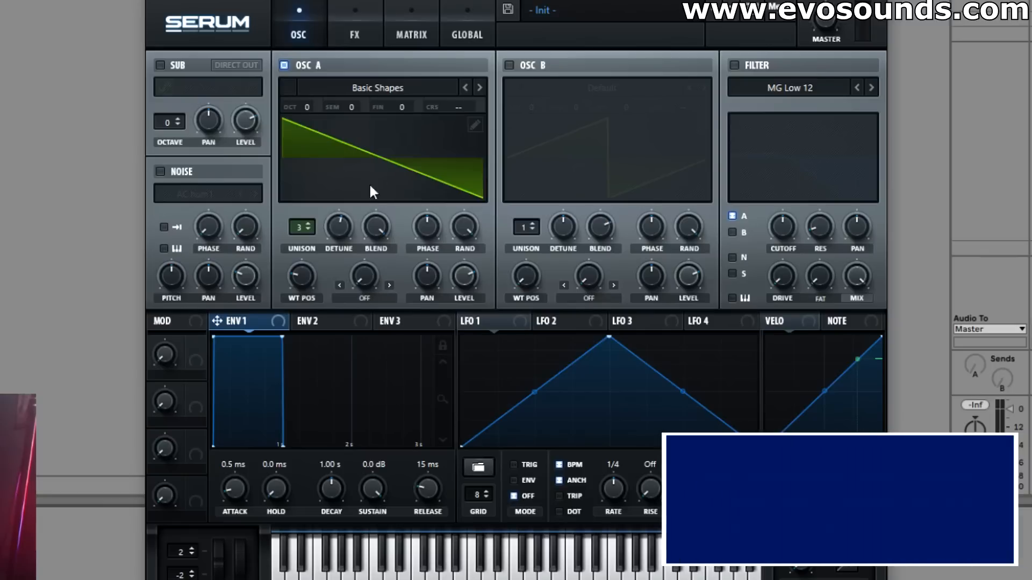
drag(340, 230, 391, 193)
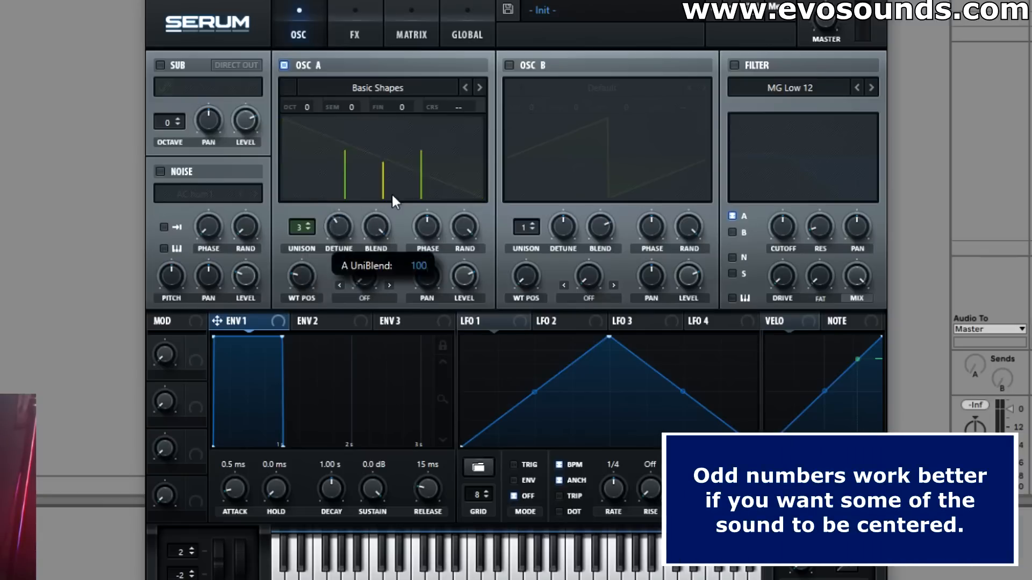
drag(376, 226, 356, 296)
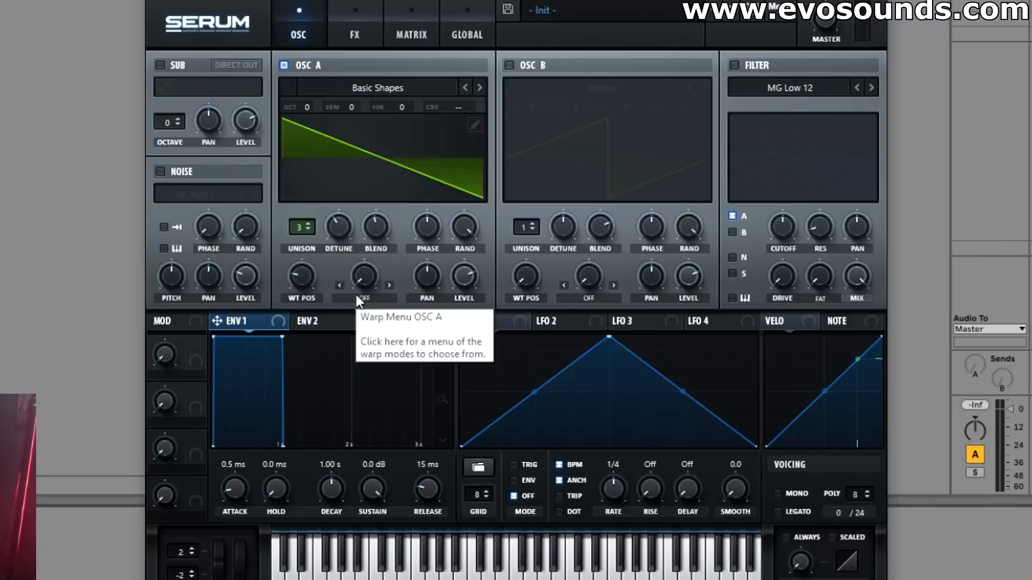
Set oscillator A's unison to 4 voices, with the detune near the centre and the blend raised well above midway
drag(319, 224, 312, 220)
click(313, 225)
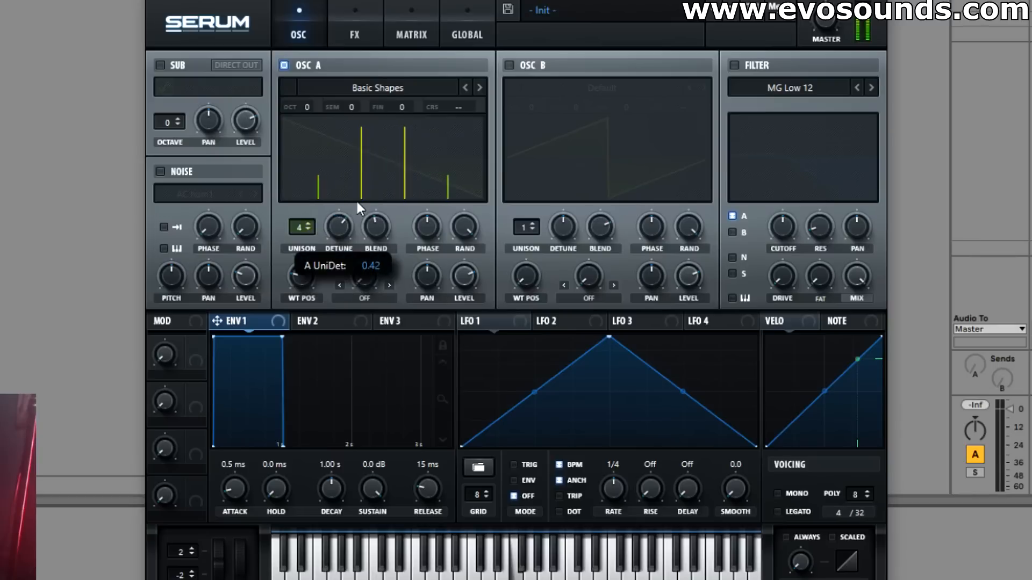
drag(348, 247, 398, 169)
drag(340, 224, 320, 241)
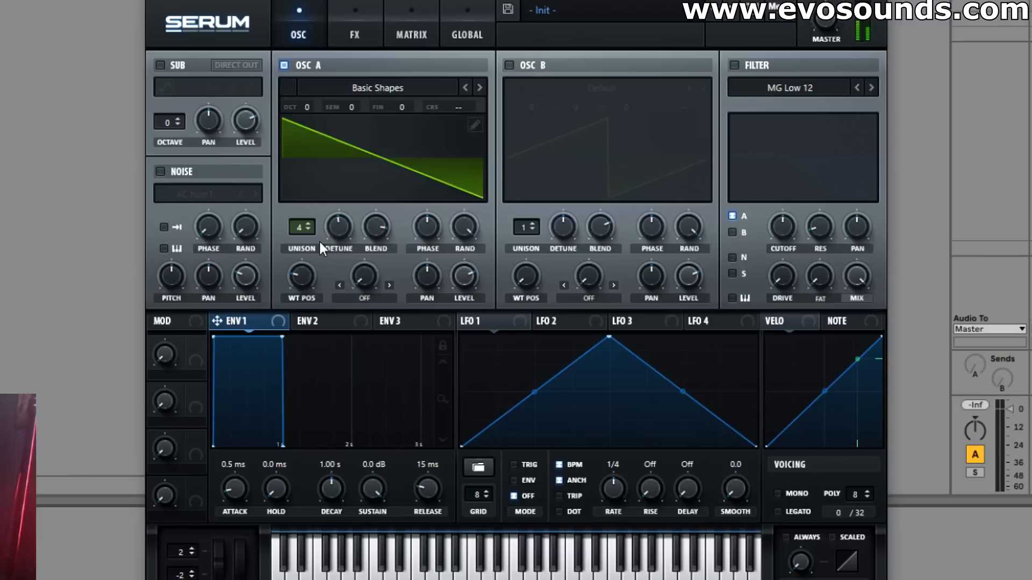
Try other unison voice counts on oscillator A and return it to 4 voices
click(308, 230)
drag(308, 231, 368, 5)
mouse_move(310, 228)
drag(310, 228, 282, 306)
drag(302, 225, 288, 264)
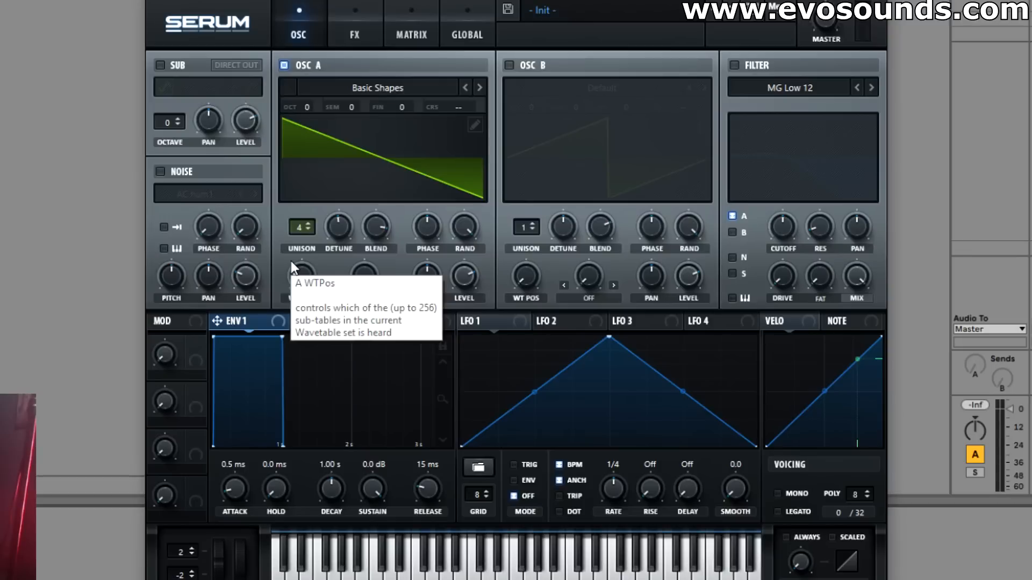
Set oscillator A to 1 unison voice with the blend lowered, and try different phase and random phase amounts
drag(296, 221, 282, 282)
drag(374, 236, 335, 307)
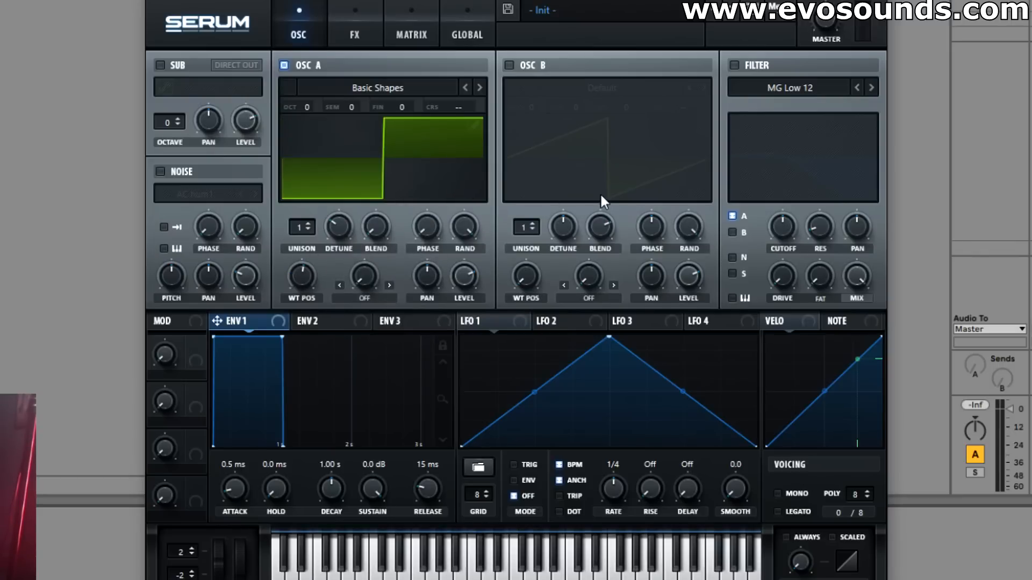
drag(436, 233, 430, 177)
mouse_move(464, 228)
mouse_down()
mouse_move(443, 260)
mouse_move(453, 218)
mouse_move(437, 229)
mouse_move(420, 163)
mouse_move(375, 223)
mouse_move(419, 205)
mouse_move(438, 263)
mouse_move(406, 289)
mouse_move(424, 262)
mouse_move(418, 319)
mouse_move(612, 192)
mouse_up()
double_click(450, 222)
Set oscillator A's unison to 8 voices with detune above midway and blend at maximum, and lower the phase
drag(308, 227, 334, 160)
drag(343, 225, 357, 184)
drag(387, 232, 449, 111)
drag(425, 228, 409, 257)
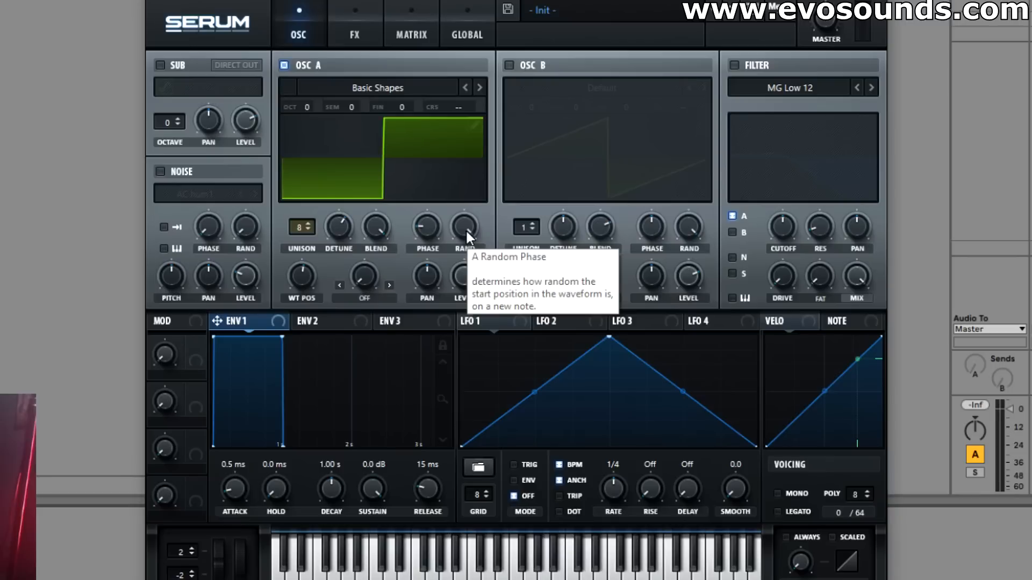
Lower oscillator A's phase to minimum, then raise it to just below midway with random phase kept at minimum
click(303, 228)
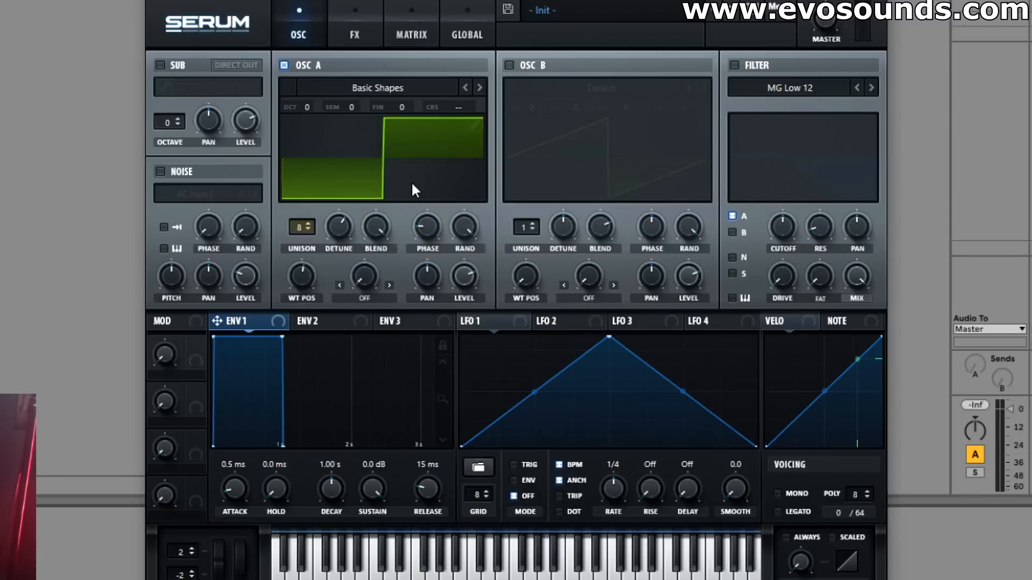
drag(421, 237, 373, 386)
drag(422, 224, 455, 166)
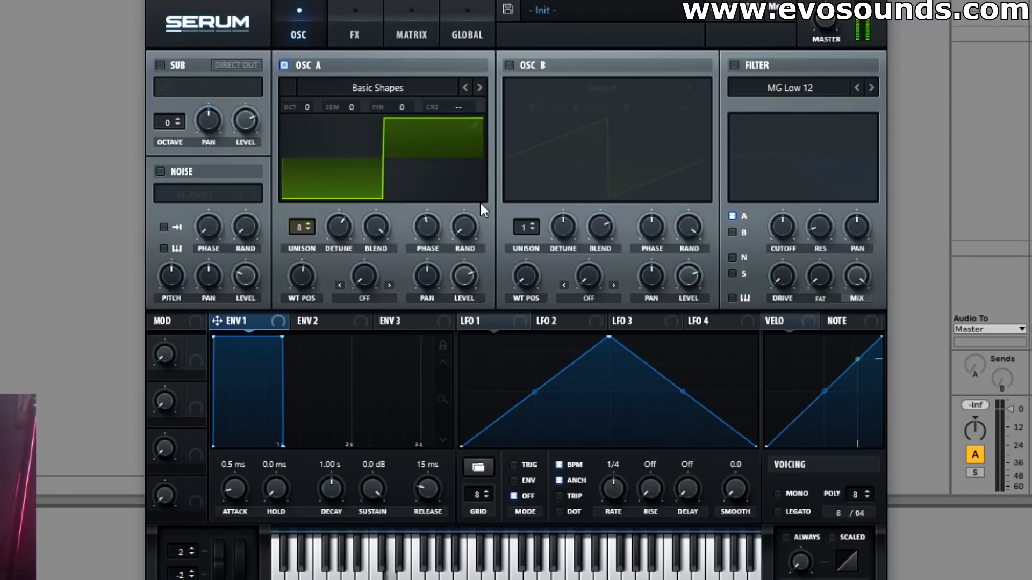
click(455, 221)
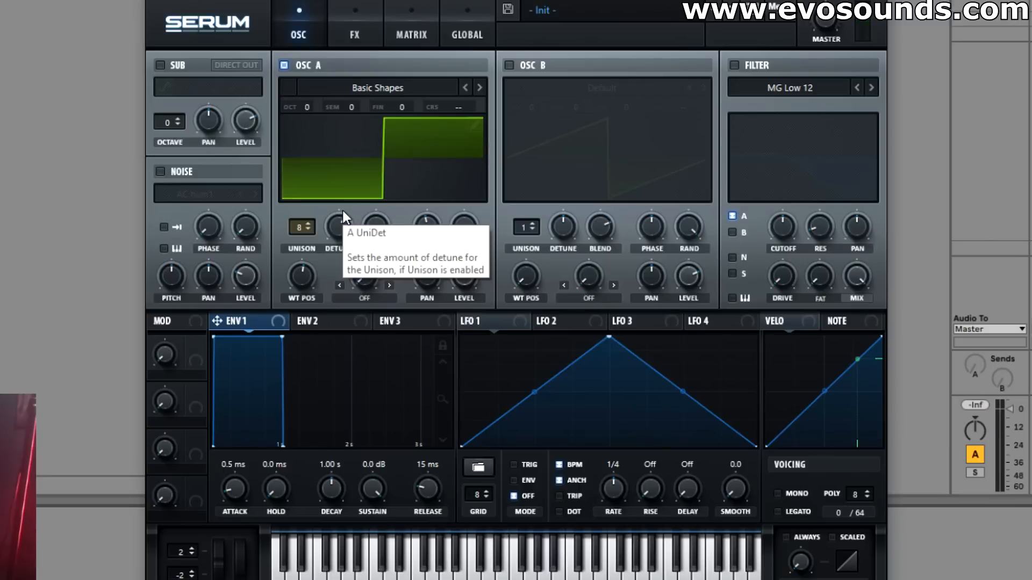
Set oscillator A's unison to 1 voice and try different phase and random phase amounts, including 0% random, ending with phase below midway
drag(302, 226, 263, 430)
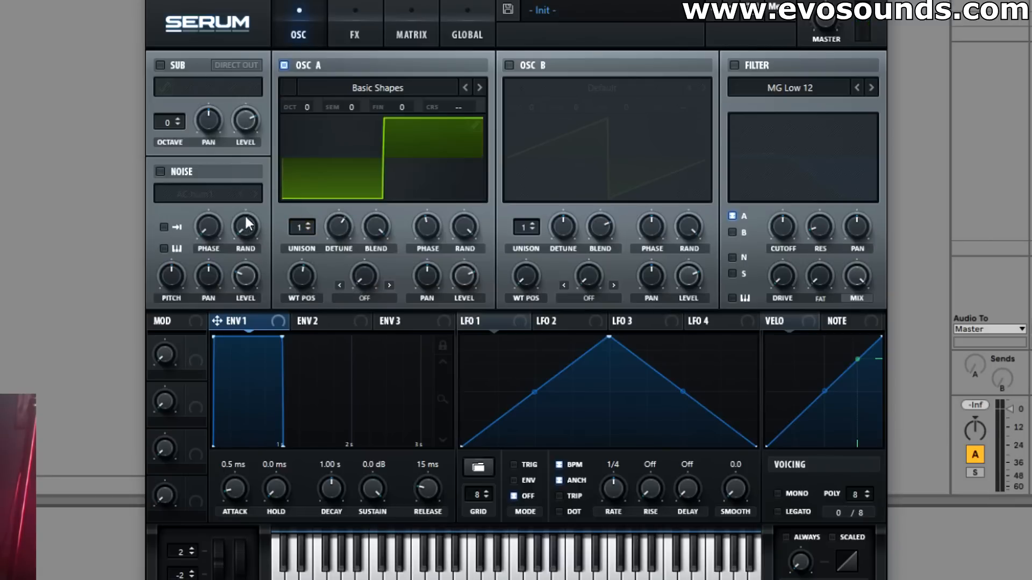
mouse_move(424, 225)
mouse_down()
mouse_move(418, 242)
mouse_move(456, 228)
mouse_move(488, 161)
mouse_move(441, 260)
mouse_move(424, 236)
mouse_up()
drag(460, 228, 617, 102)
drag(468, 223, 366, 344)
mouse_move(433, 225)
mouse_down()
mouse_move(377, 269)
mouse_move(434, 212)
mouse_up()
drag(448, 235, 450, 266)
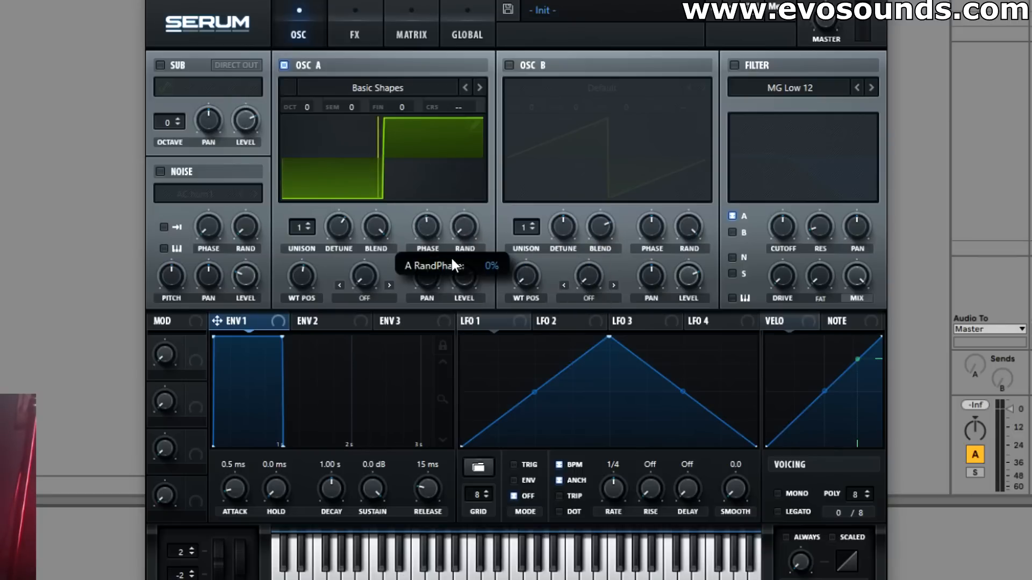
mouse_move(438, 229)
mouse_down()
mouse_move(373, 288)
mouse_move(426, 195)
mouse_up()
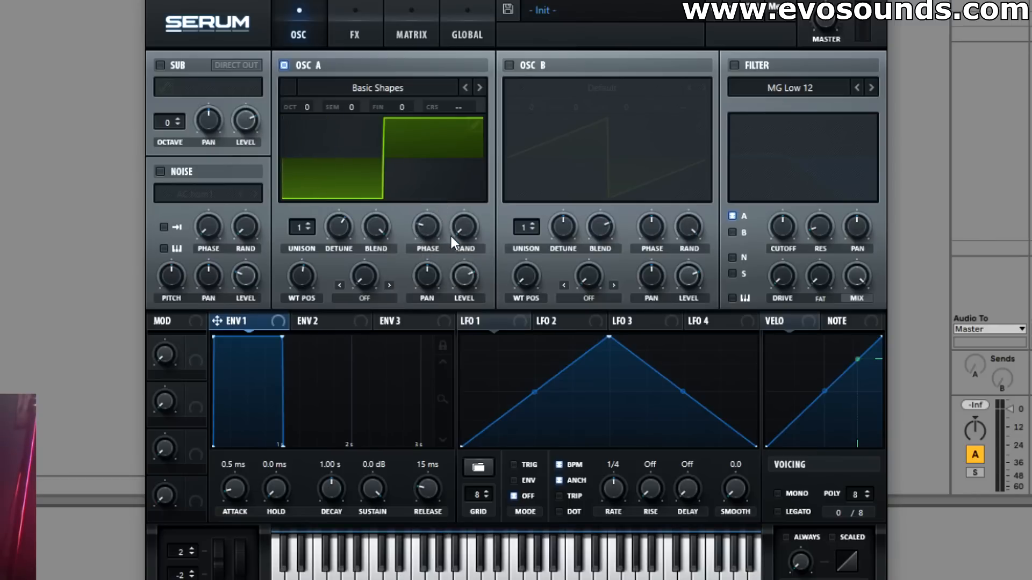
mouse_move(459, 234)
mouse_down()
mouse_move(543, 92)
mouse_move(505, 137)
mouse_move(394, 333)
mouse_move(440, 253)
mouse_up()
Load the Dist Sub Dskperc wavetable from the Digital category into oscillator A and try its wavetable position down to 1
drag(305, 295, 270, 260)
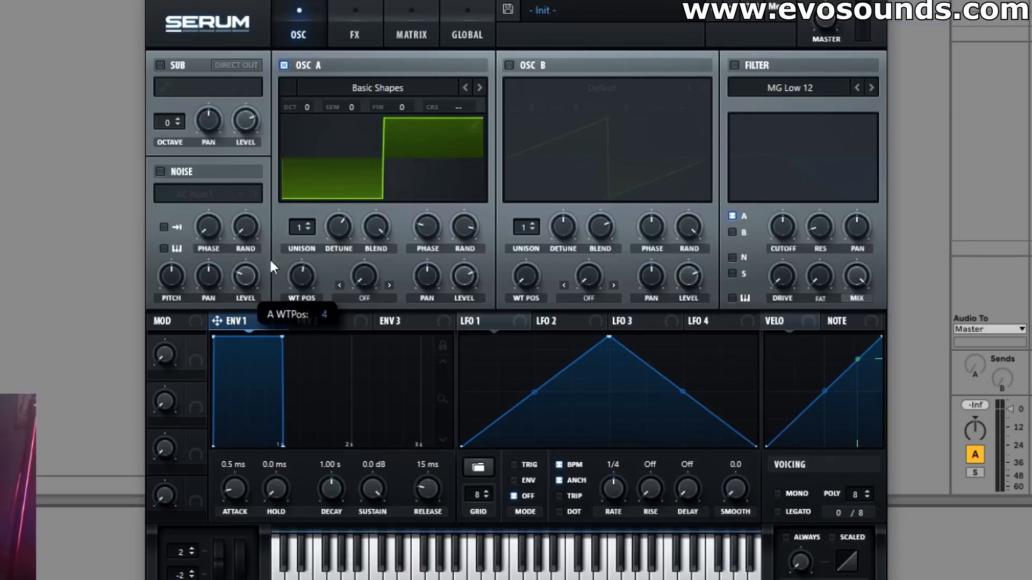
click(382, 86)
mouse_move(378, 128)
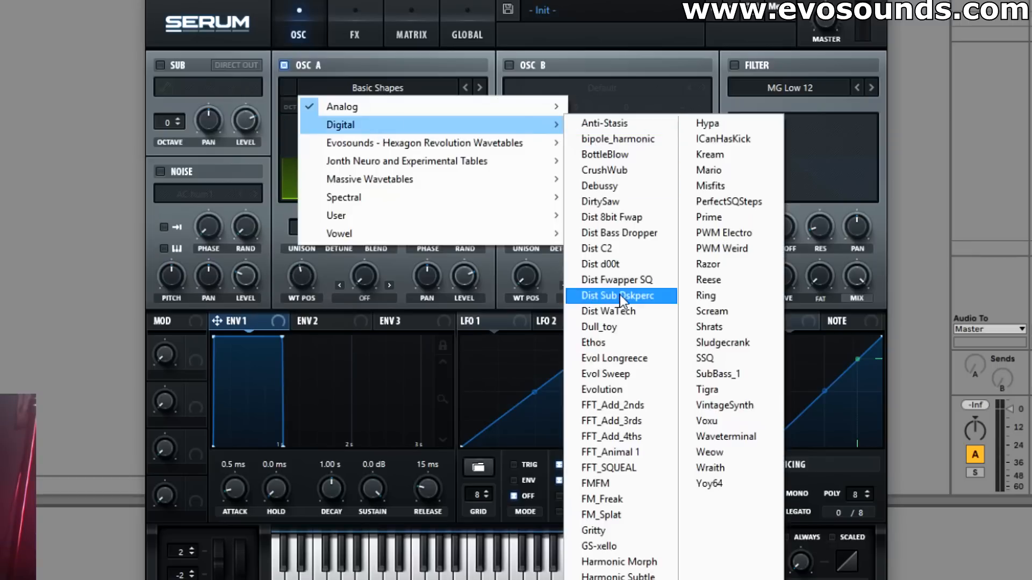
click(591, 295)
drag(317, 266, 269, 298)
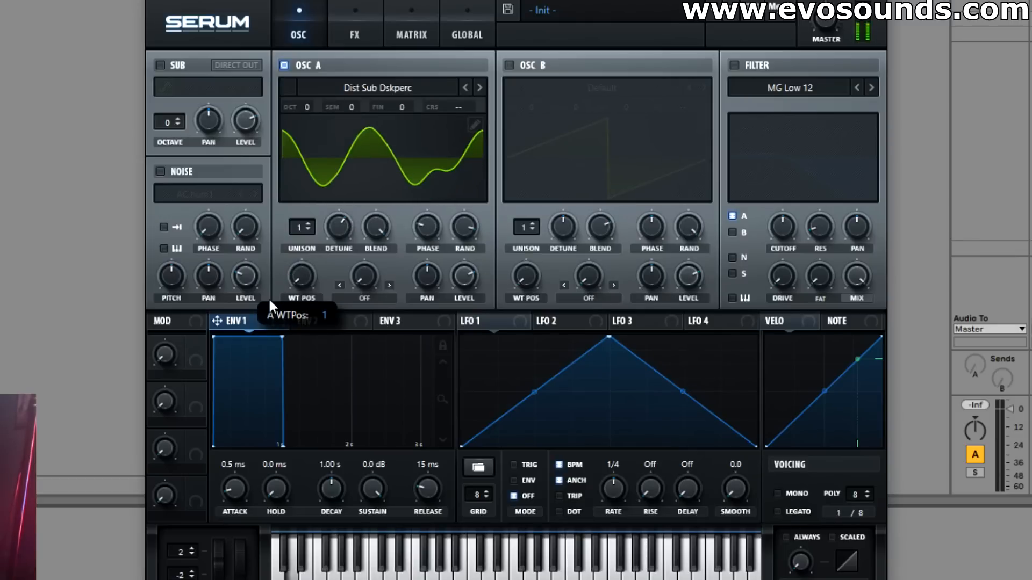
Switch oscillator A to the Dull_toy wavetable and sweep its wavetable position up and back to the start
click(479, 87)
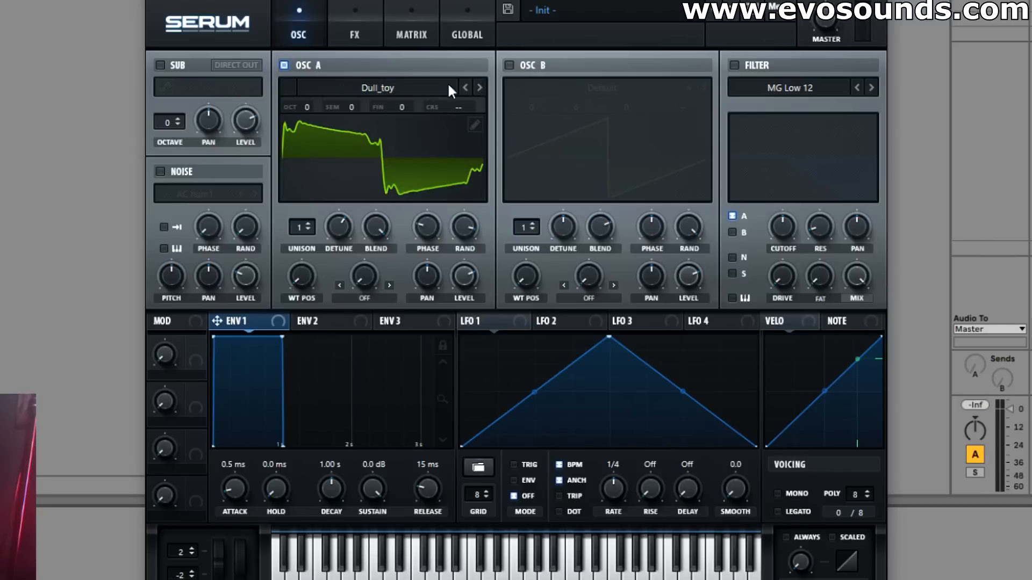
drag(307, 265, 345, 190)
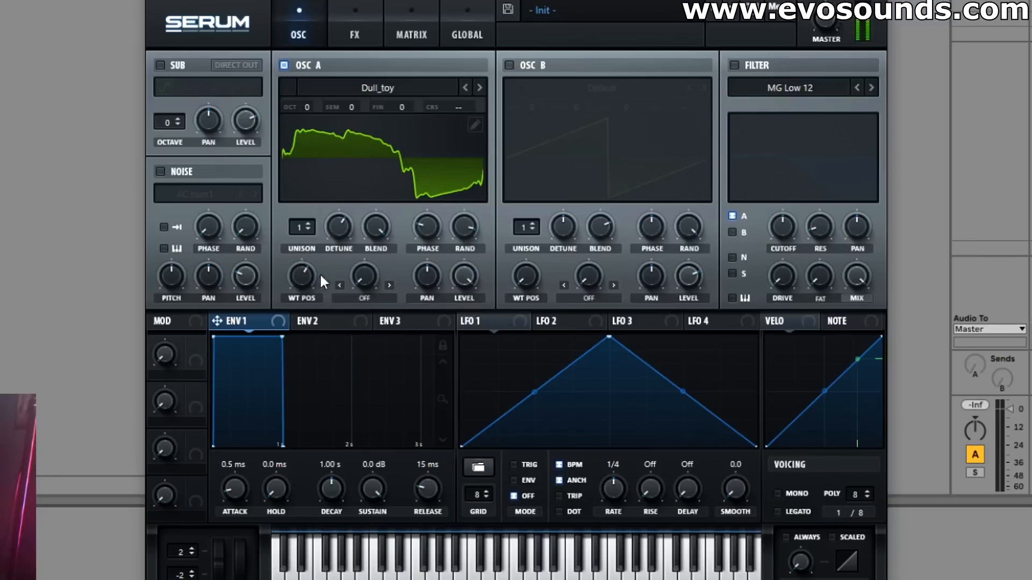
drag(308, 267, 359, 262)
drag(466, 320, 302, 277)
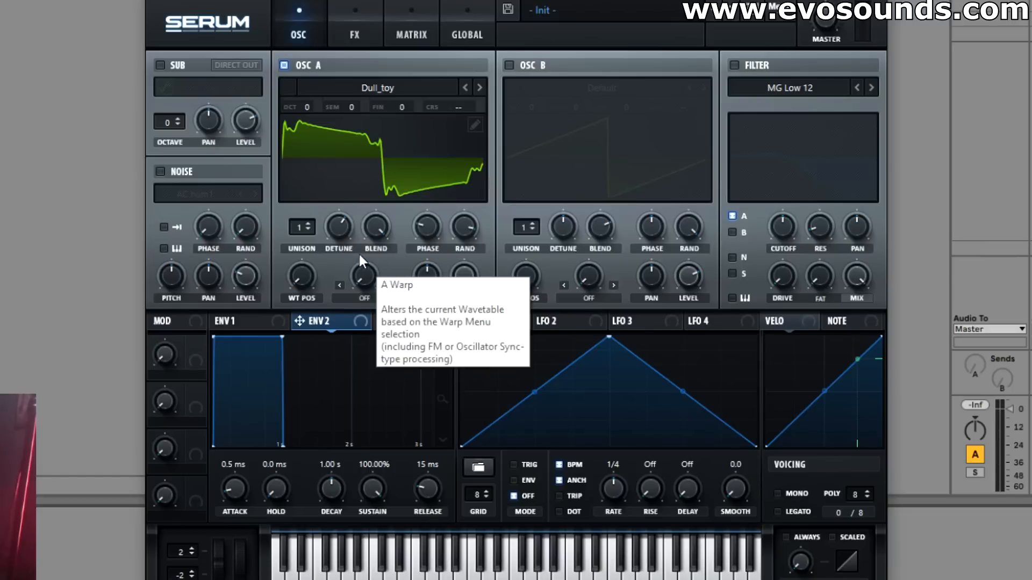
Look through oscillator A's warp modes, try one with the warp amount, and switch warp back off
click(366, 298)
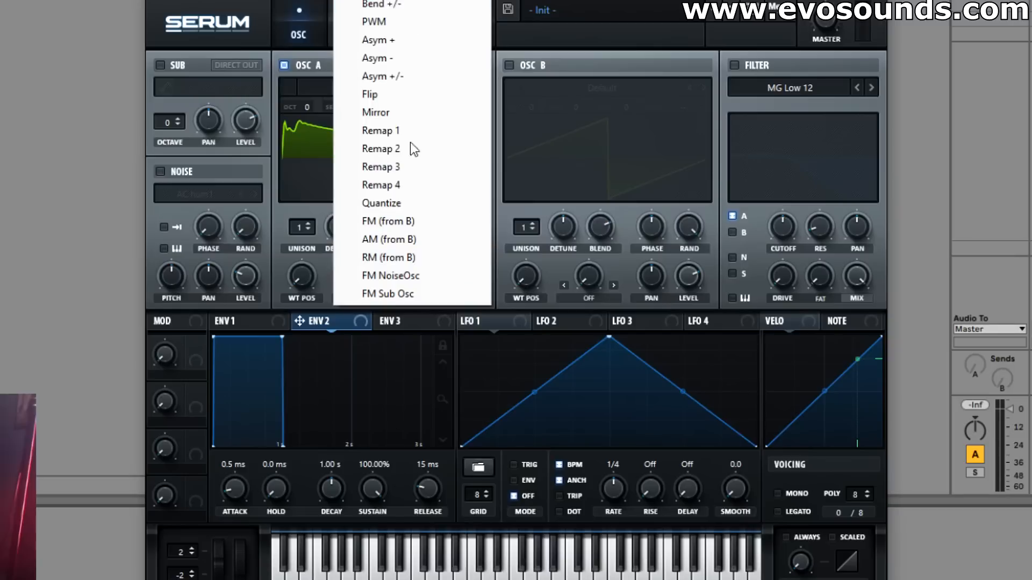
key(Escape)
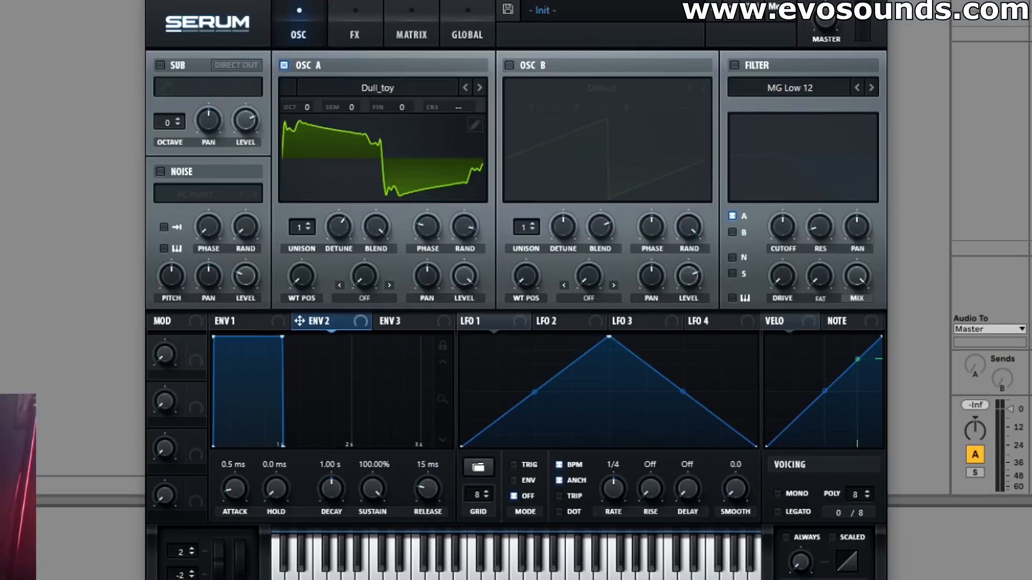
click(369, 299)
click(371, 0)
drag(367, 277, 358, 303)
click(358, 304)
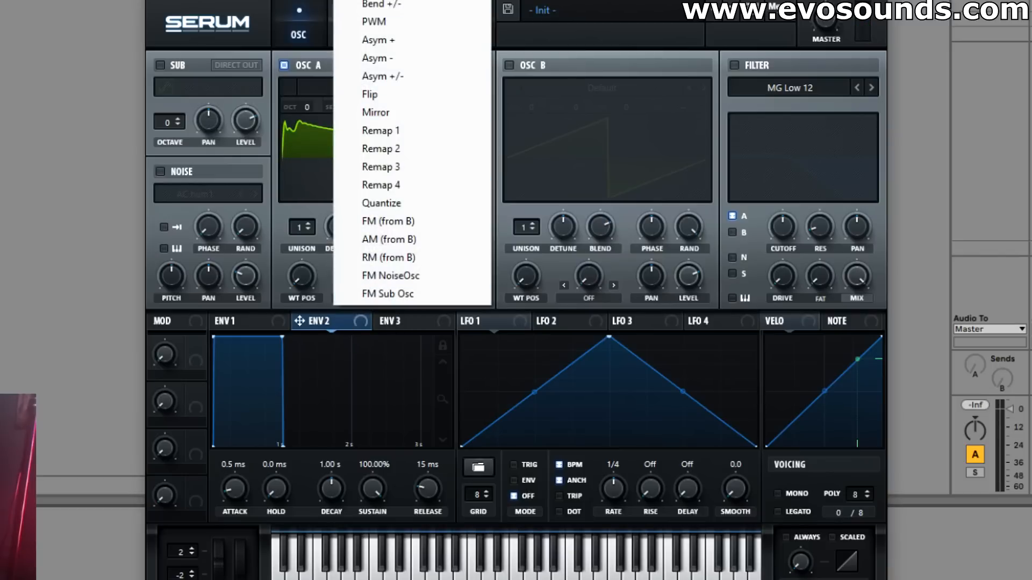
click(378, 0)
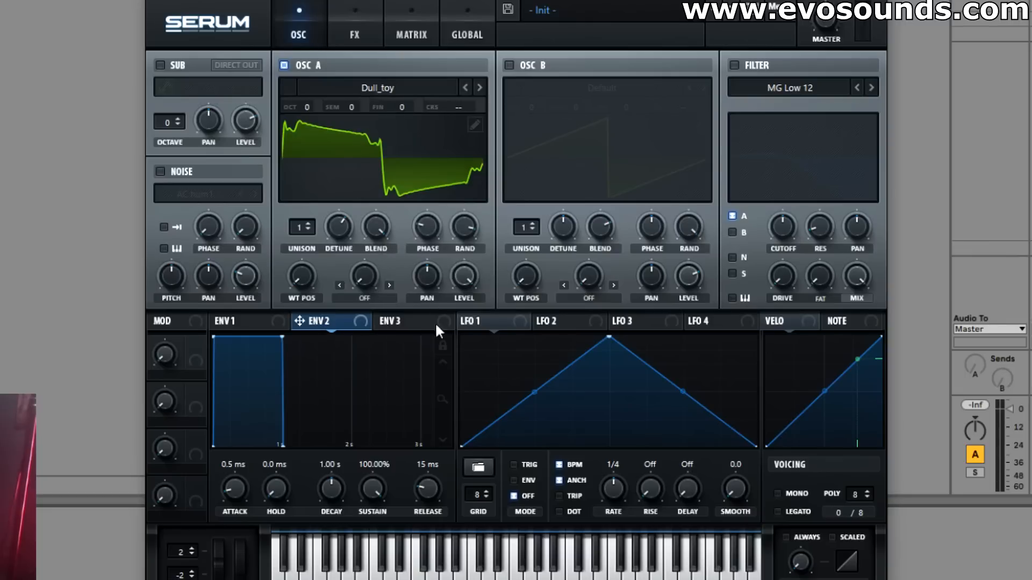
Try oscillator A's pan and level controls, and return the pan to centre
mouse_move(429, 271)
mouse_down()
mouse_move(387, 331)
mouse_move(419, 232)
mouse_move(447, 203)
mouse_move(427, 273)
mouse_up()
double_click(429, 273)
drag(458, 272, 484, 240)
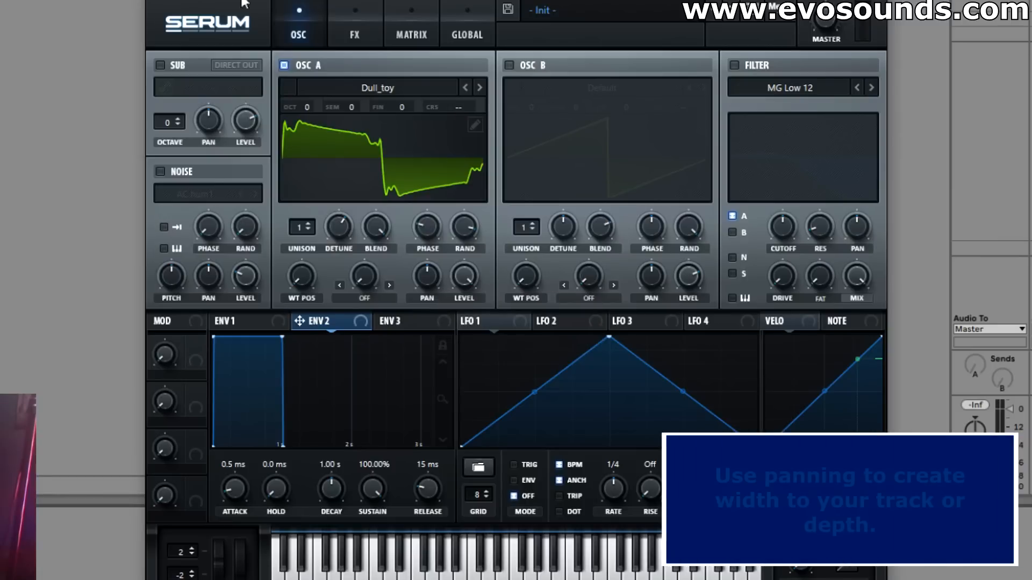
click(430, 271)
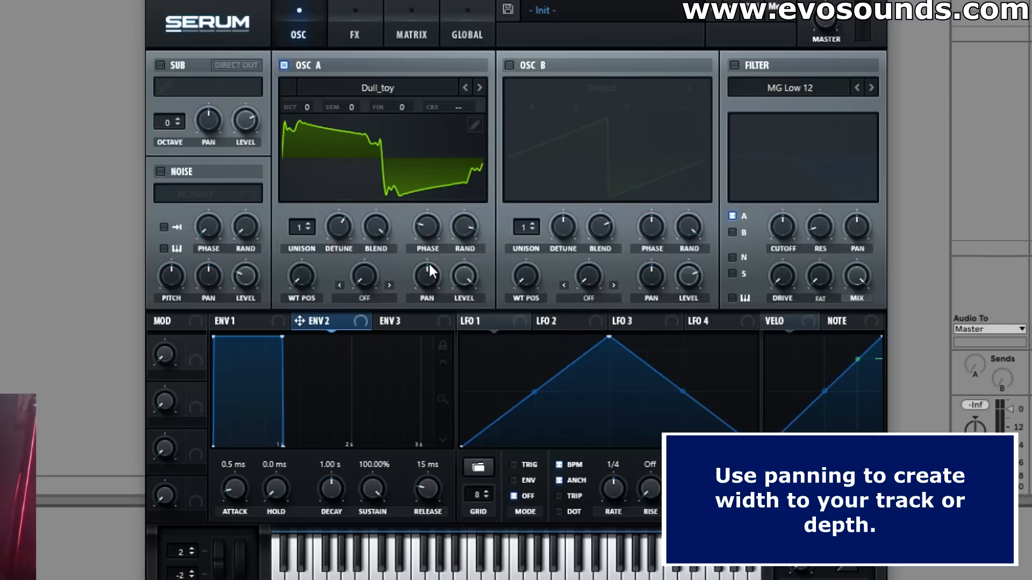
Try oscillator A with 4 unison voices and a low detune of about 0.14, then return it to 1 voice
click(308, 224)
drag(317, 226, 321, 204)
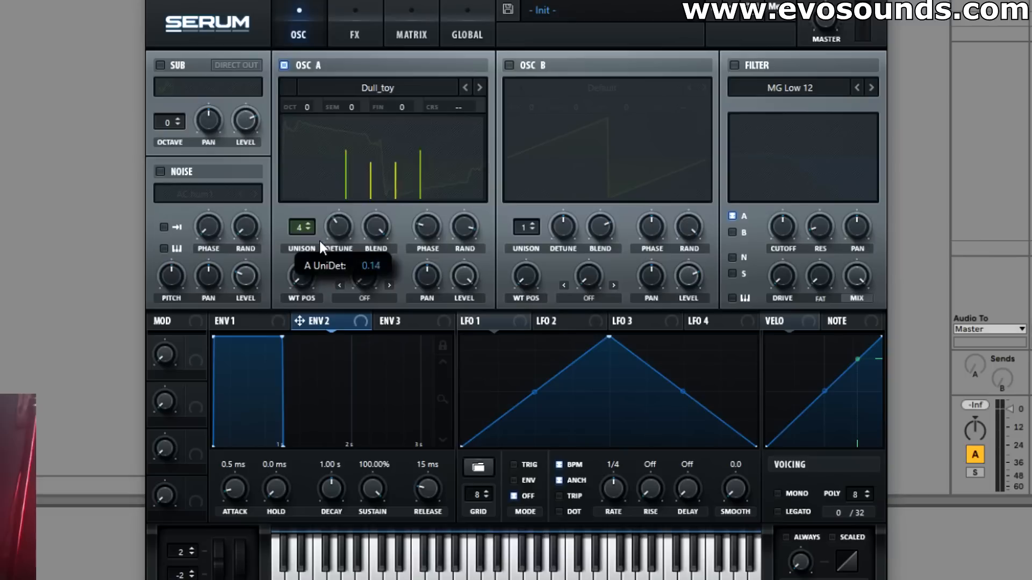
drag(320, 241, 303, 265)
drag(334, 234, 334, 258)
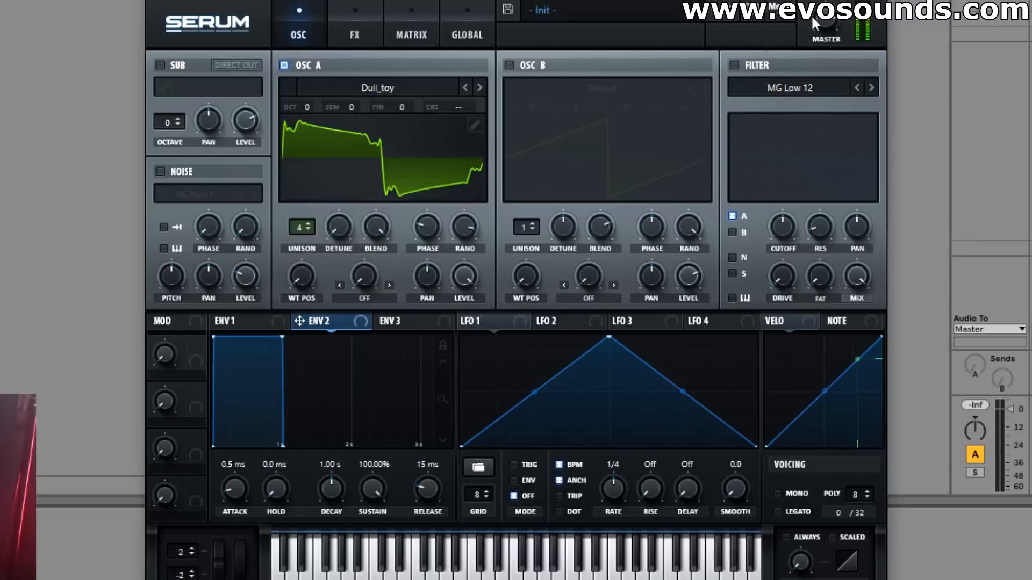
drag(310, 239, 344, 282)
Pan oscillator A fully left, and enable oscillator B panned fully right
drag(438, 274, 402, 372)
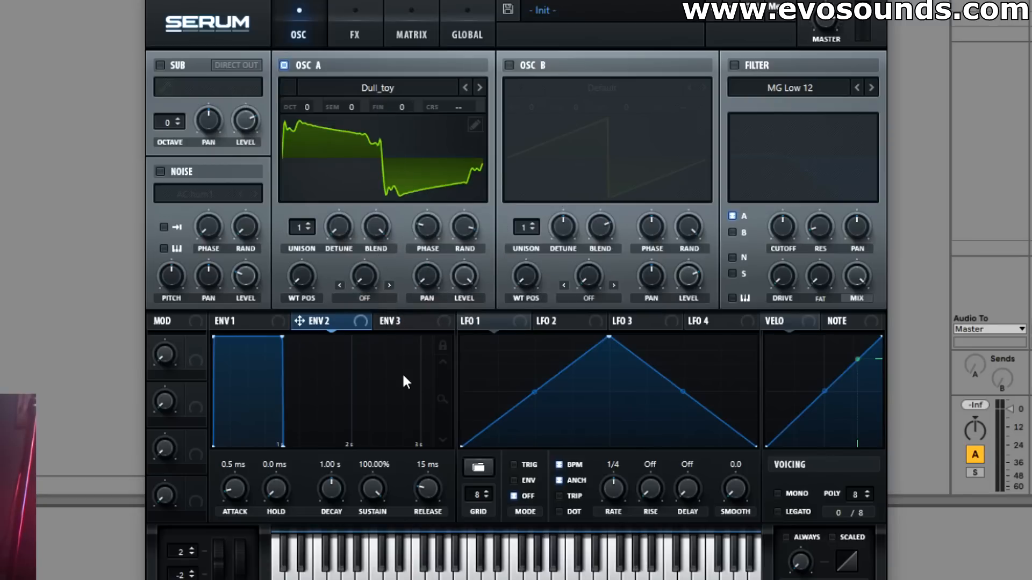
click(544, 64)
drag(643, 293, 667, 167)
Load the Dull_toy wavetable from the Digital category into oscillator B and raise its wavetable position above midway
click(633, 88)
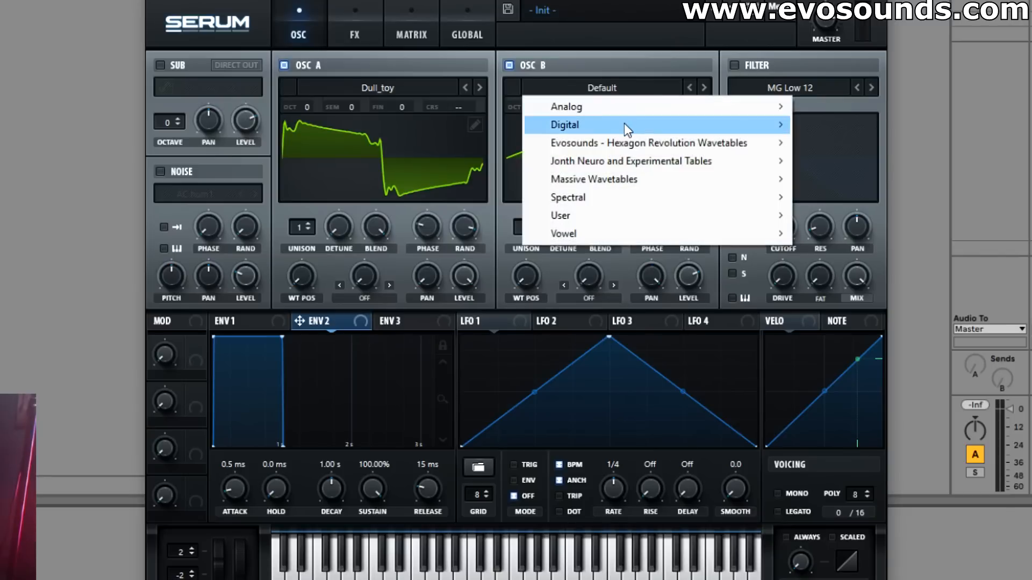
mouse_move(624, 123)
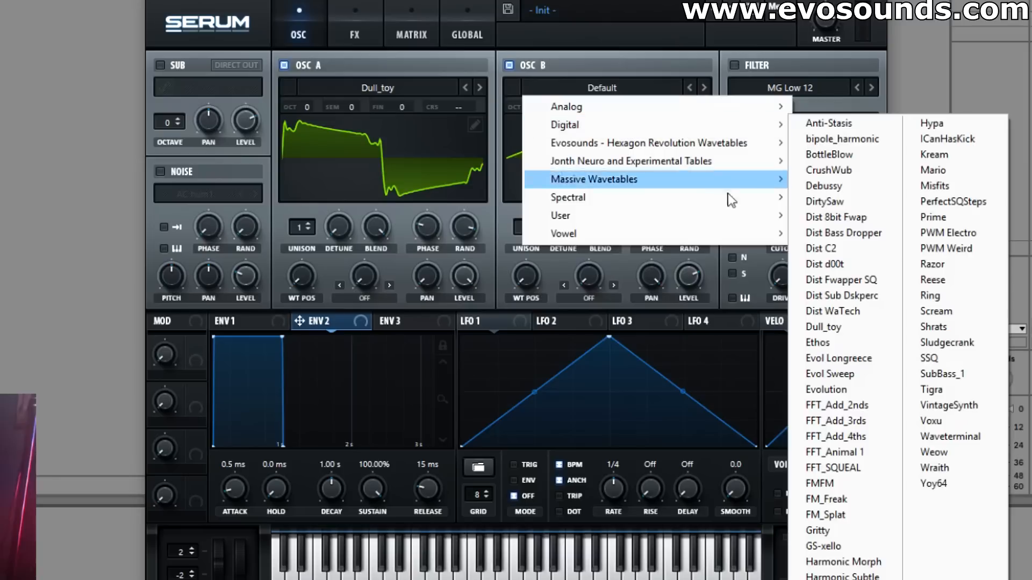
click(849, 327)
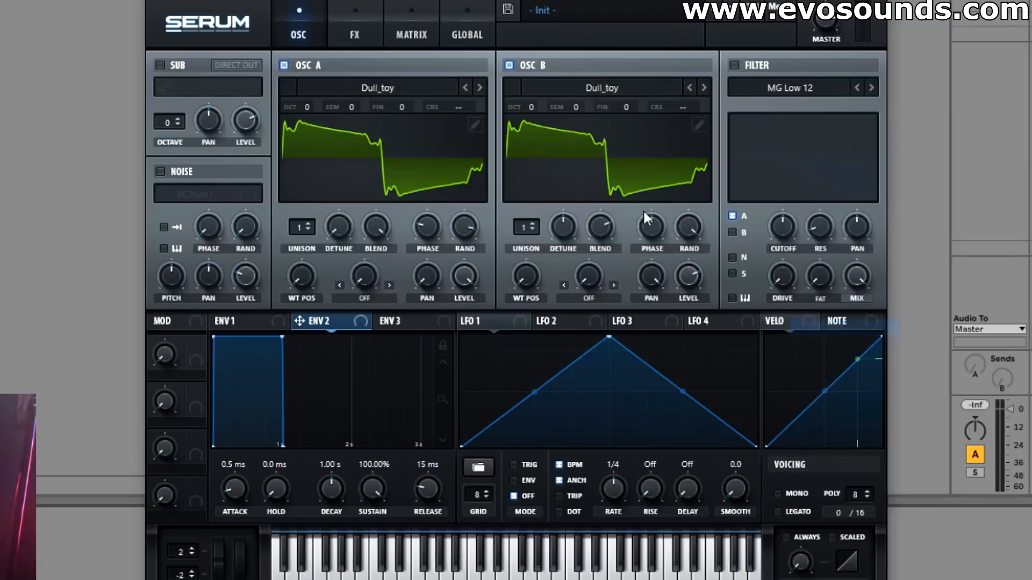
drag(527, 259, 542, 175)
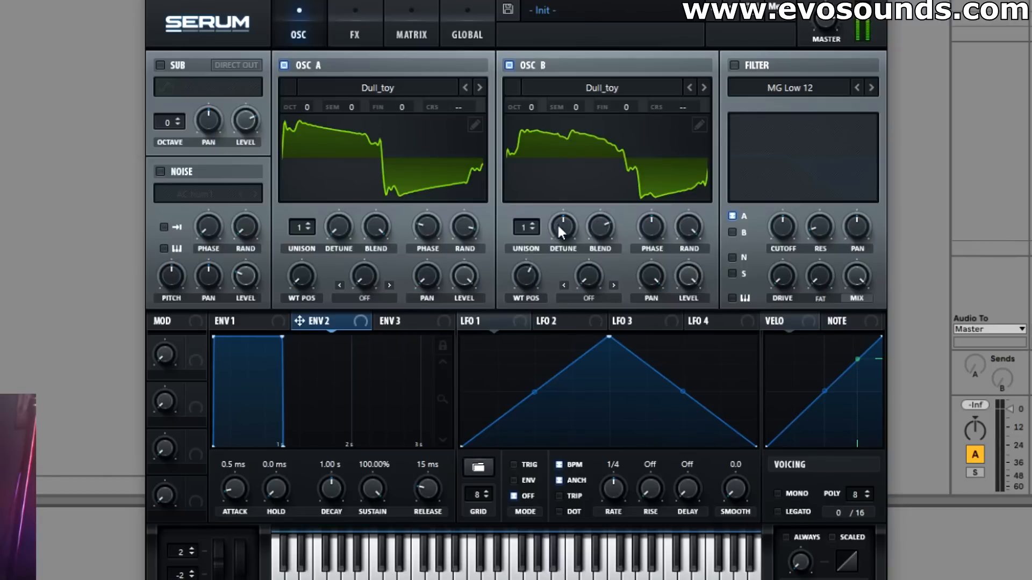
Reset both oscillators' pans to centre for comparison, then pan them fully left and right again
right_click(426, 272)
click(502, 367)
right_click(651, 272)
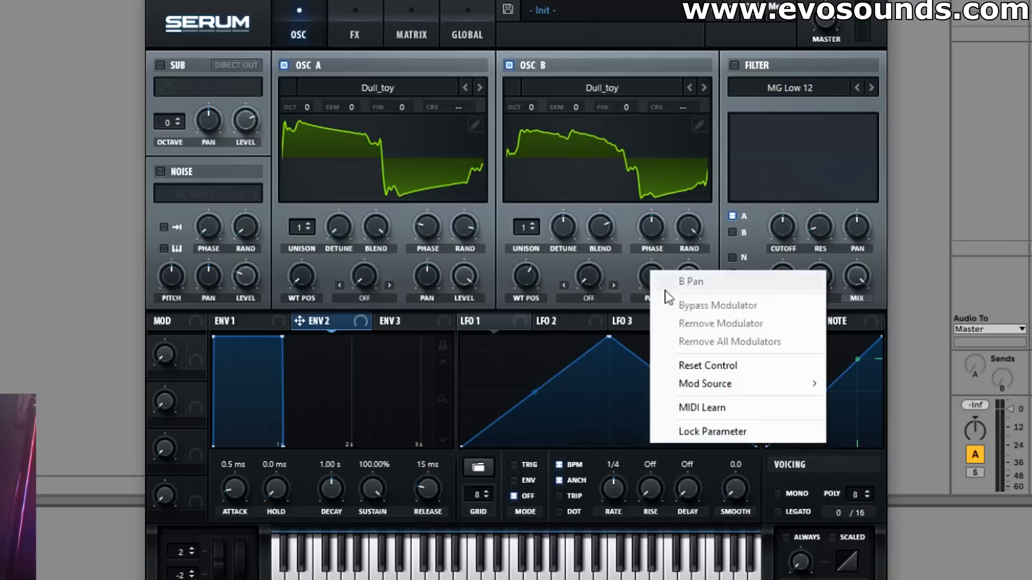
click(700, 360)
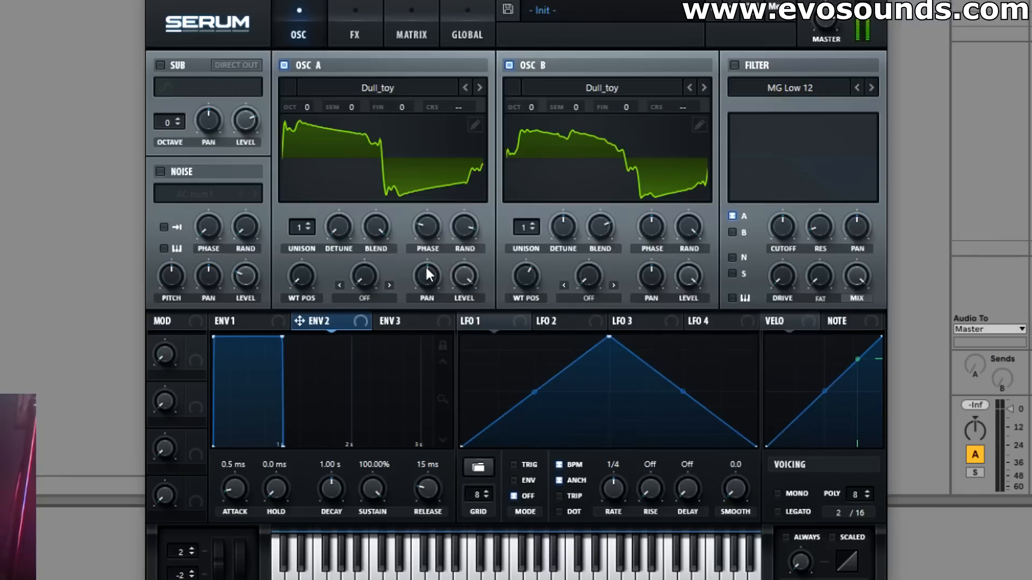
drag(426, 269, 395, 325)
Return oscillator B's wavetable position to the start with its phase at minimum, and try oscillator A's phase at midway and above
double_click(523, 269)
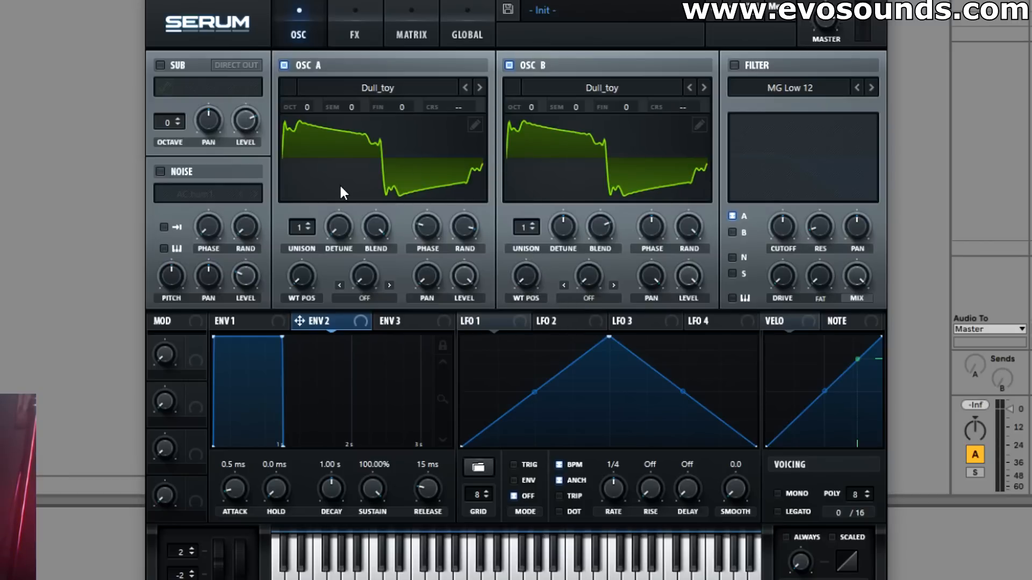
drag(655, 232, 632, 253)
drag(432, 227, 447, 198)
drag(434, 222, 452, 189)
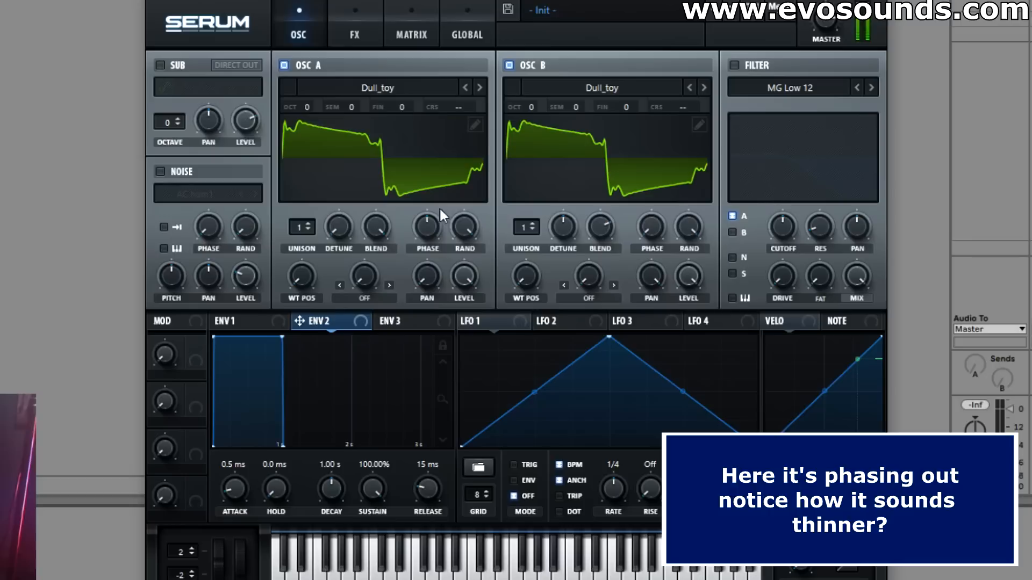
drag(423, 228, 443, 198)
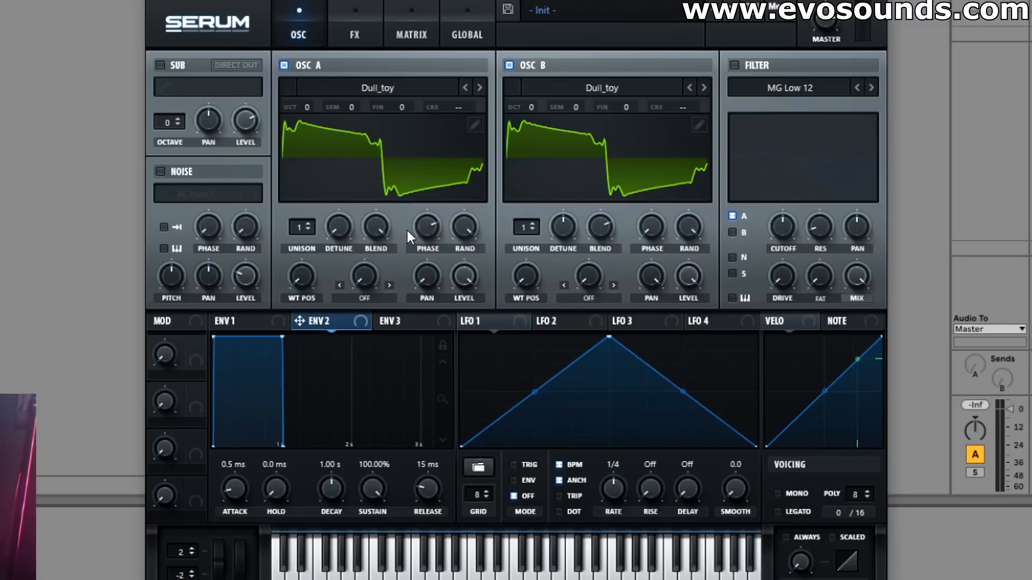
Load the Basic Shapes wavetable from the Analog category into oscillator A and move its wavetable position to the saw wave
mouse_move(429, 290)
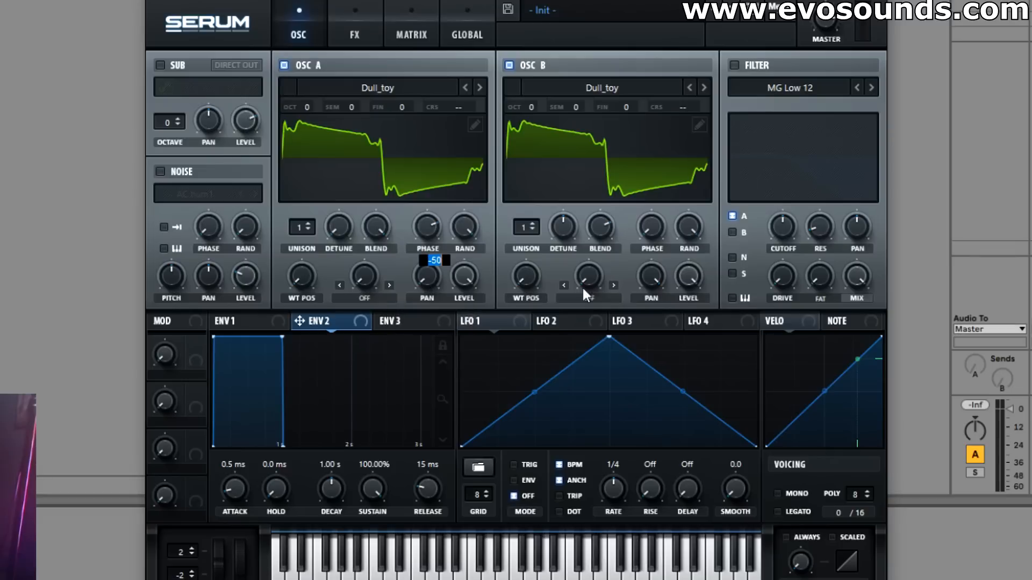
click(407, 94)
mouse_move(537, 103)
click(634, 189)
drag(301, 275, 312, 238)
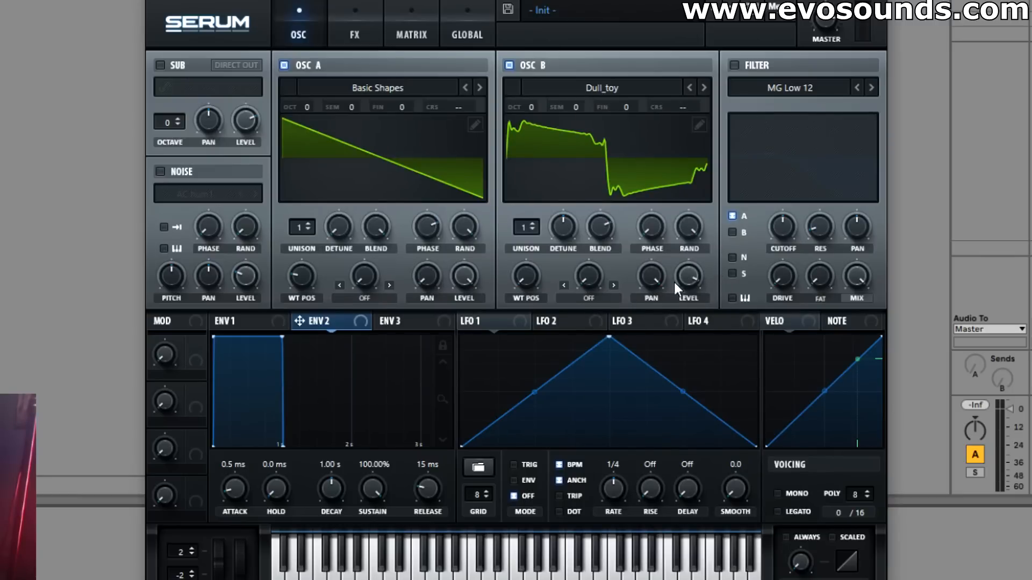
Narrow both oscillators' pans toward centre and set each to 10 unison voices, with oscillator B's detune at about 0.34
drag(638, 293, 627, 310)
drag(432, 349, 442, 216)
drag(302, 227, 314, 198)
drag(530, 228, 566, 212)
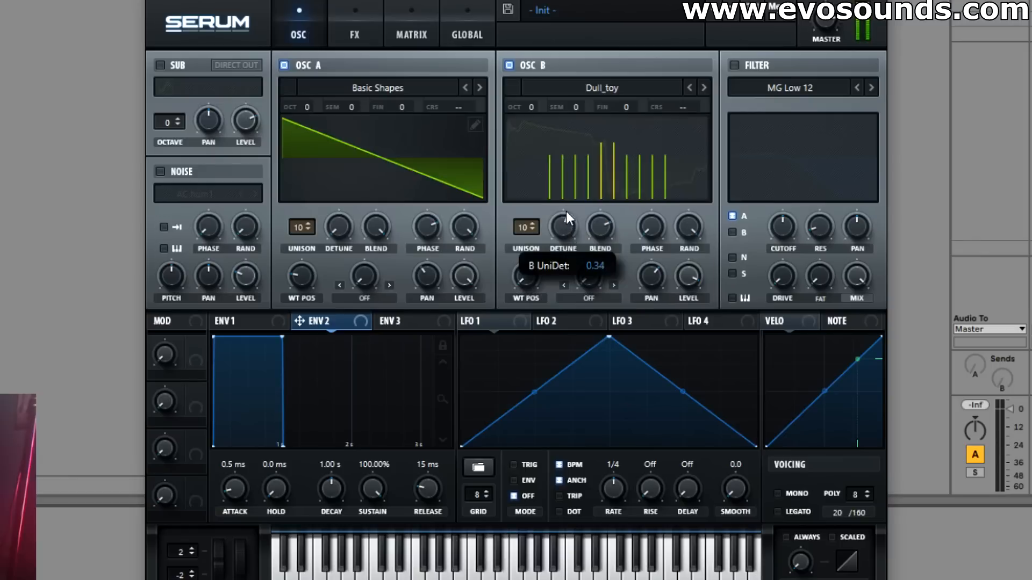
Load the Basic Shapes wavetable into oscillator B, move it to the saw wave, and adjust both oscillators' unison detune
click(582, 93)
mouse_move(588, 108)
click(824, 183)
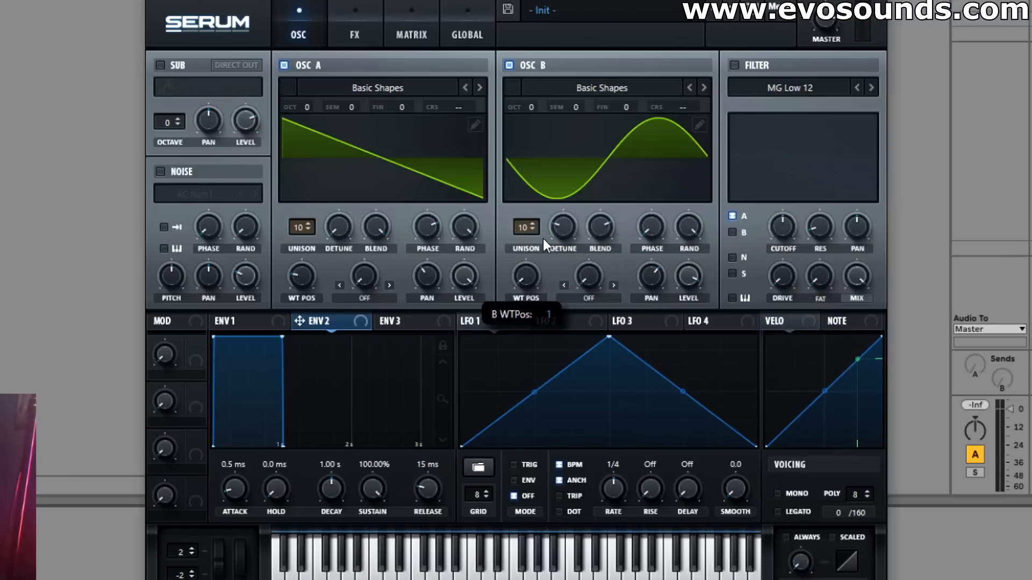
drag(562, 227, 575, 202)
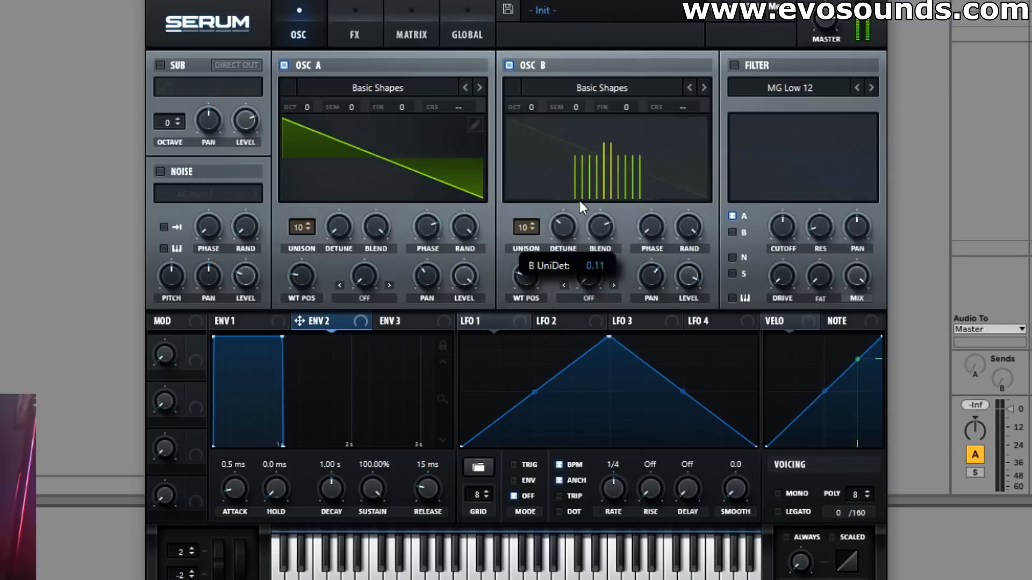
drag(357, 228, 363, 146)
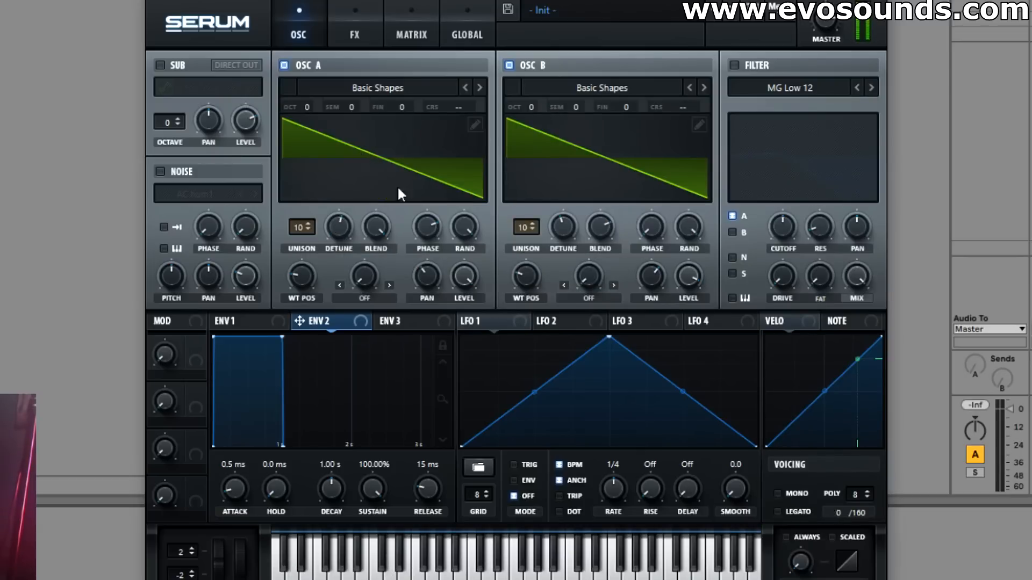
click(339, 211)
Reset the pan of oscillators A and B to centre
double_click(438, 277)
right_click(652, 275)
click(715, 360)
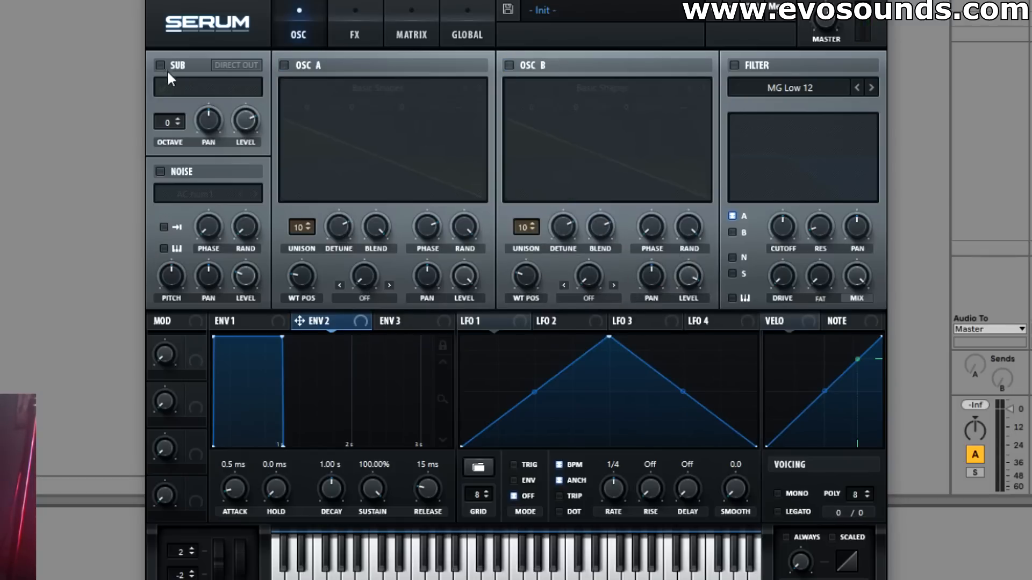
Enable the sub and oscillator A only, with the sub at 100% level and octave -2 and oscillator A at octave -1
click(161, 66)
click(283, 65)
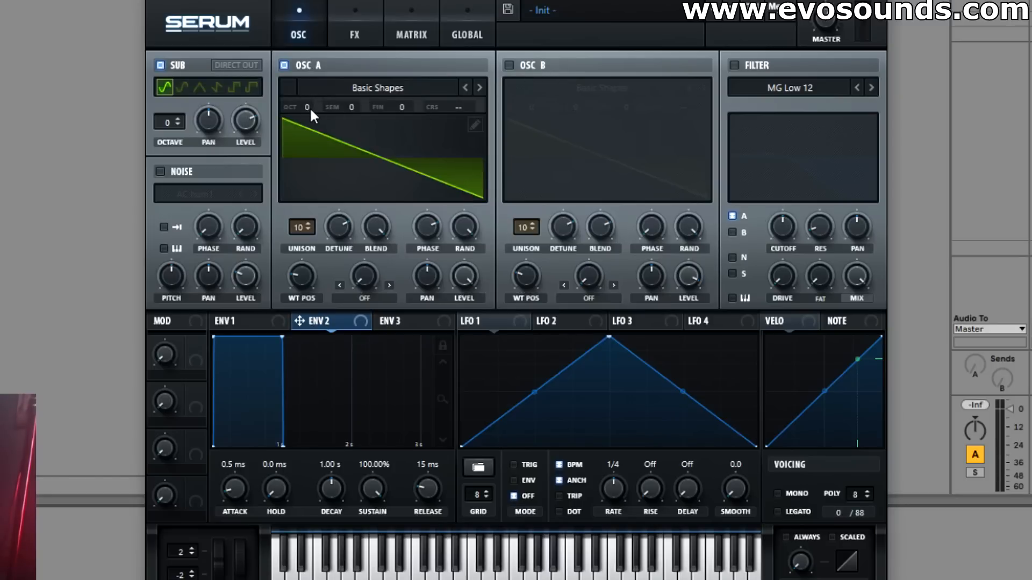
drag(333, 226, 331, 233)
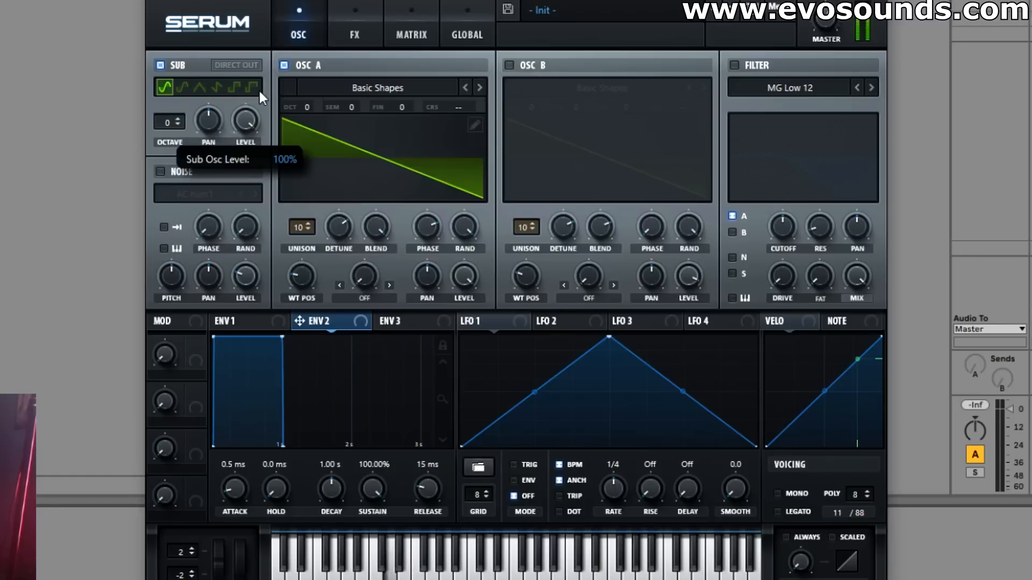
click(177, 124)
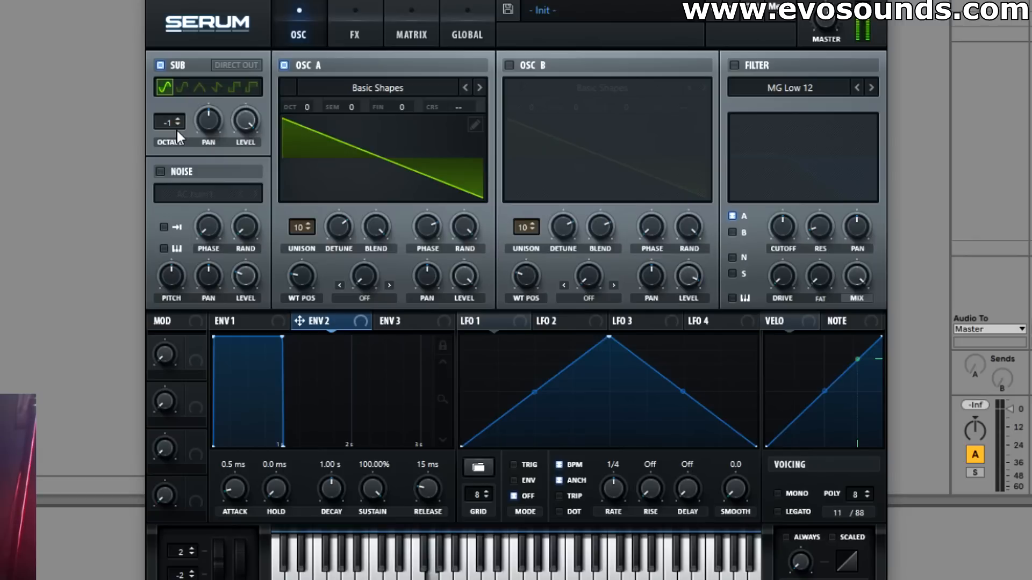
drag(174, 123, 173, 131)
mouse_move(305, 107)
mouse_down()
mouse_move(304, 132)
mouse_move(301, 118)
mouse_up()
Audition the sub's square, triangle and sine waveforms, then select the saw and lower oscillator A's level
click(236, 88)
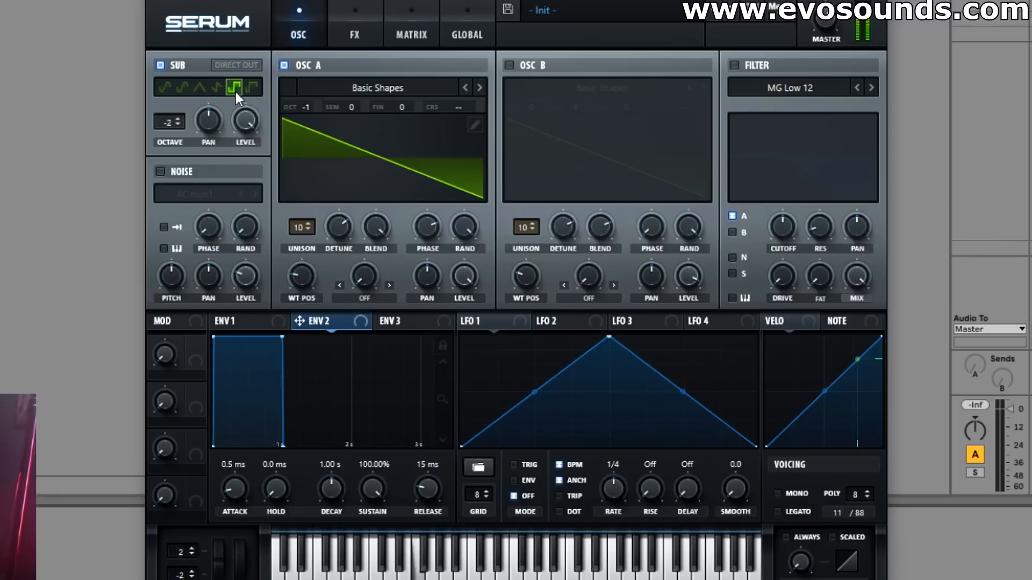
click(200, 87)
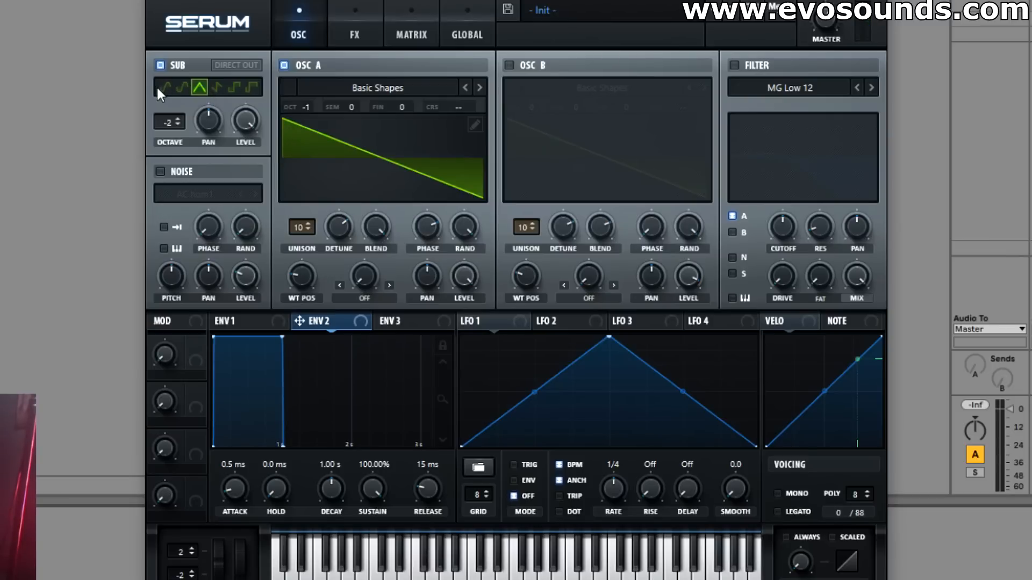
click(158, 88)
click(209, 88)
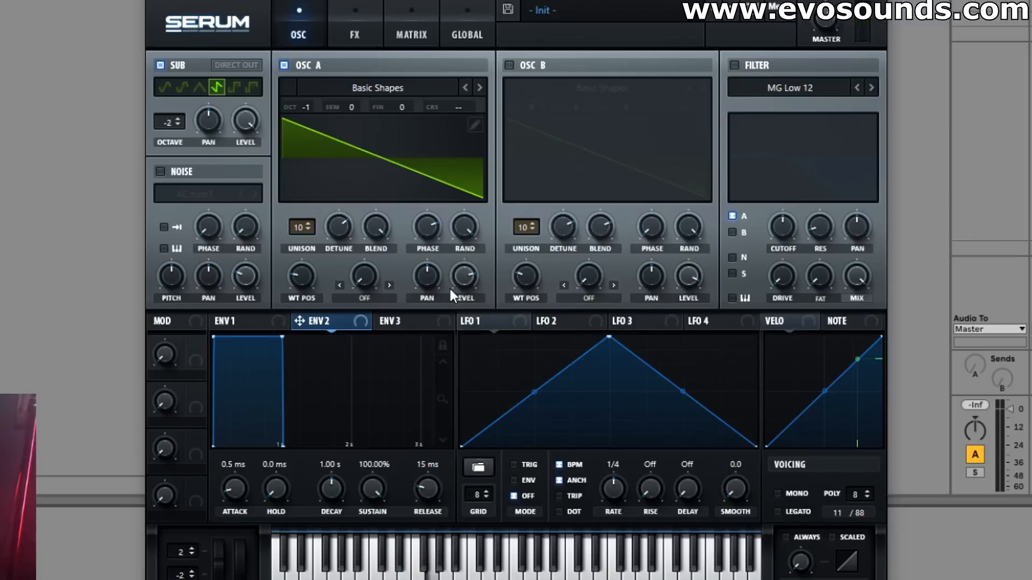
Swap the sub for oscillator B at octave +1, then return B to octave 0 and re-enable the sub with a sine waveform
click(168, 65)
click(532, 66)
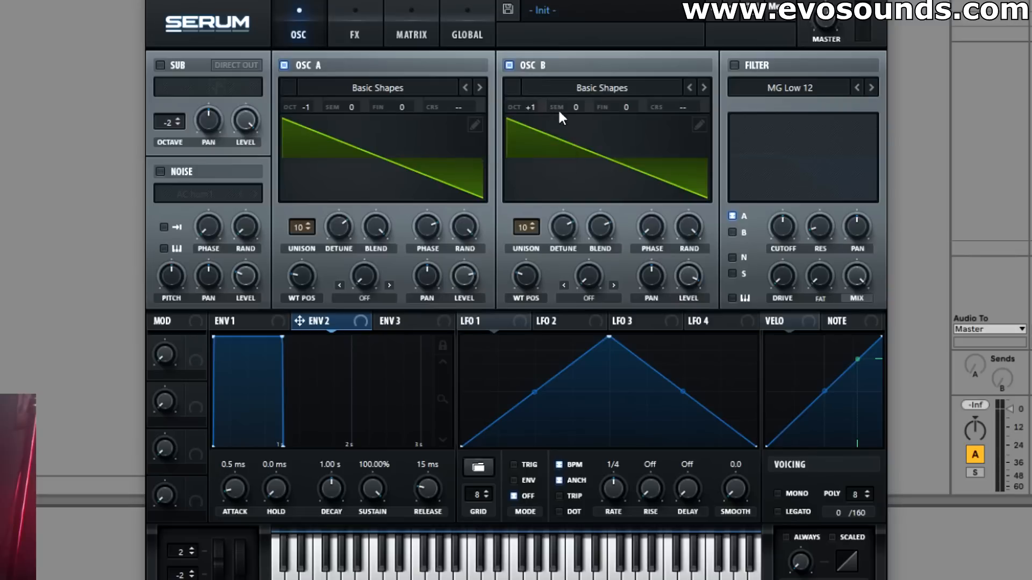
click(160, 65)
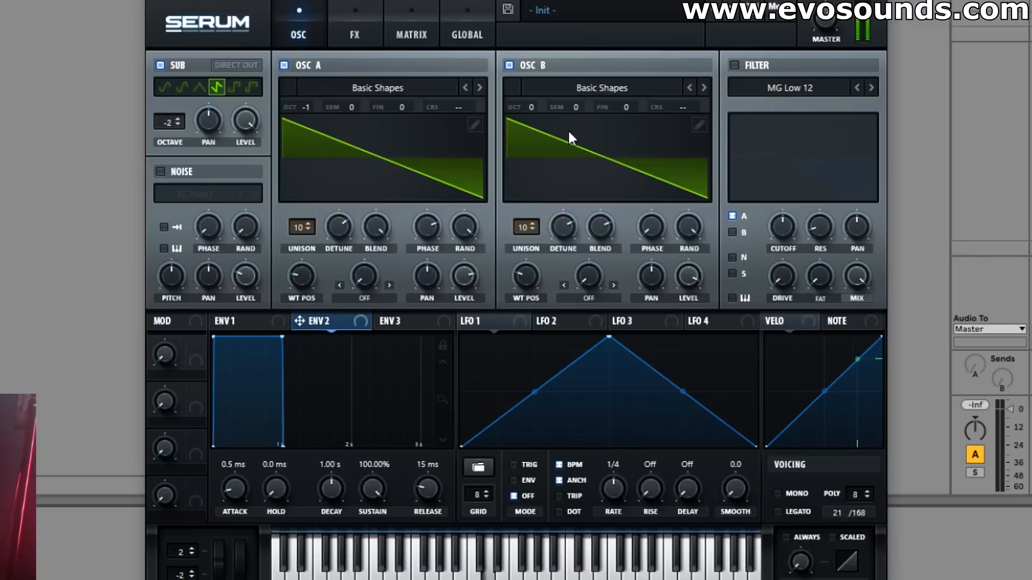
click(162, 87)
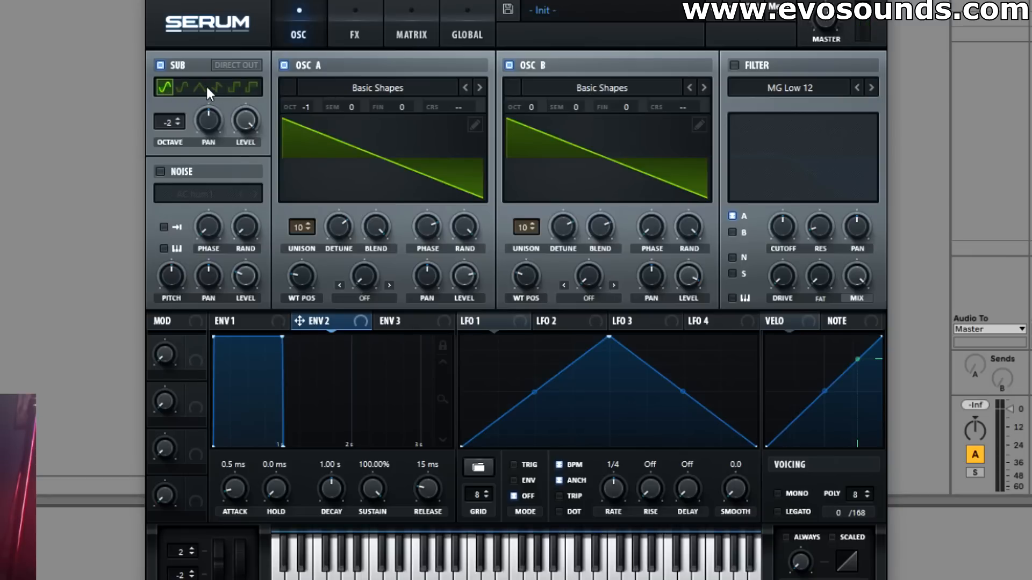
Initialize the preset and turn on oscillator B
click(774, 6)
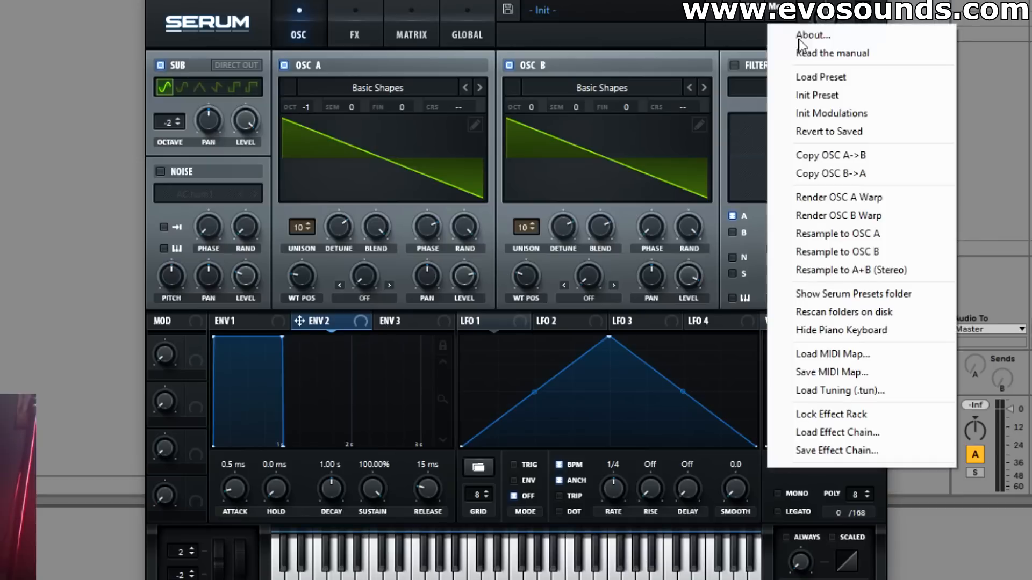
click(839, 97)
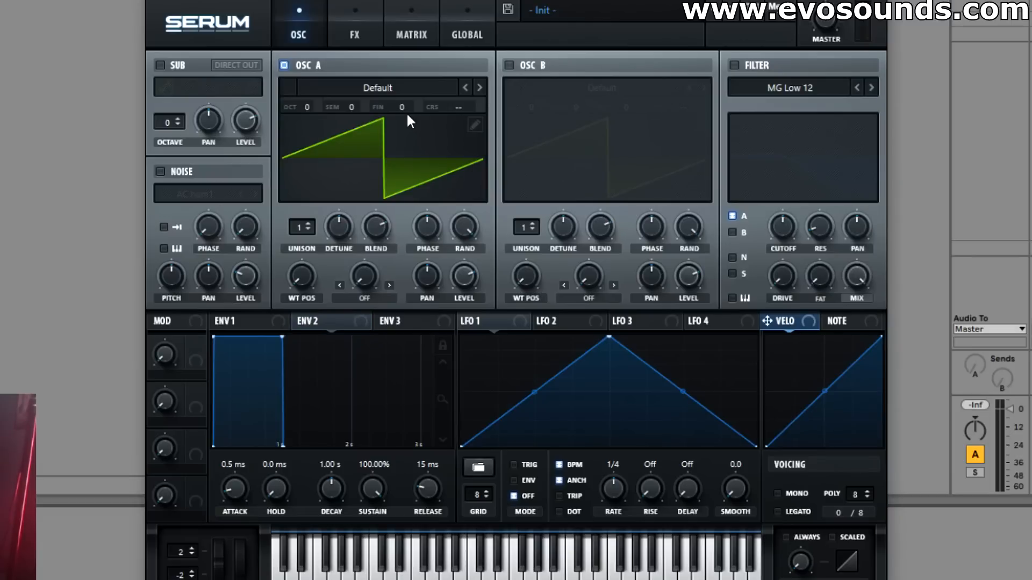
click(509, 65)
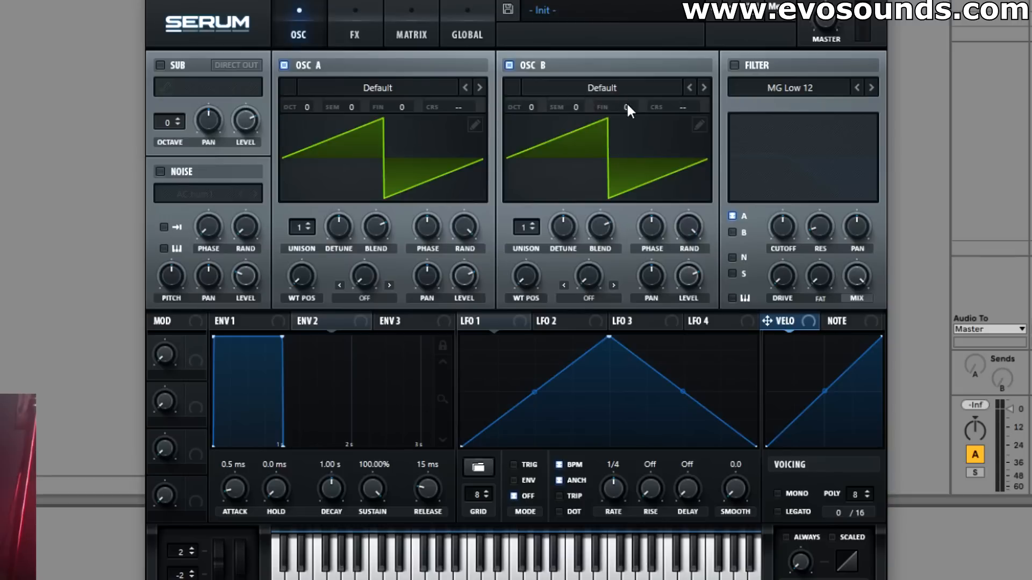
Try oscillator A alone with 7 unison voices at octave -2, then return it to octave 0 and one voice
drag(303, 227, 342, 176)
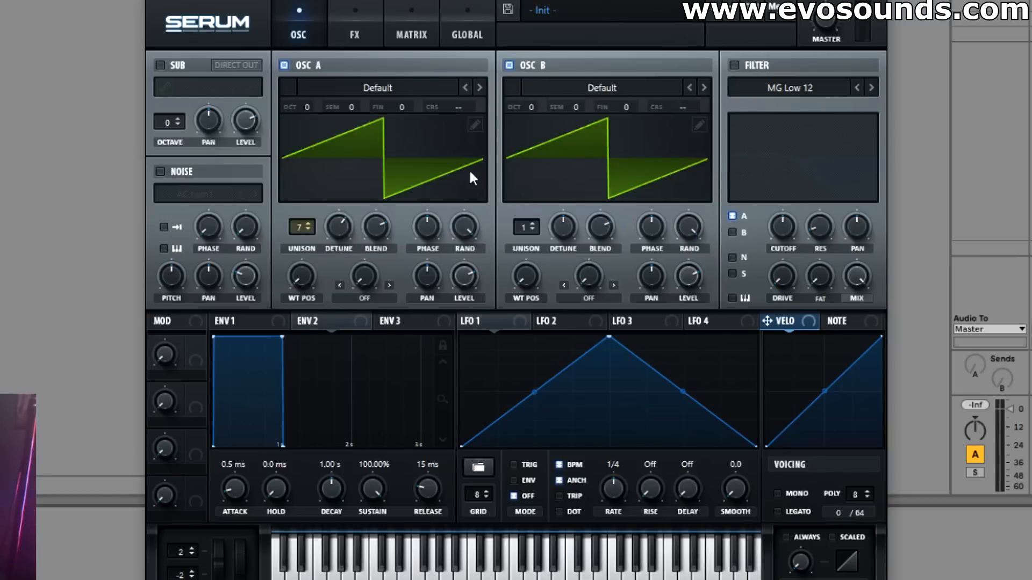
drag(307, 106, 295, 146)
click(508, 66)
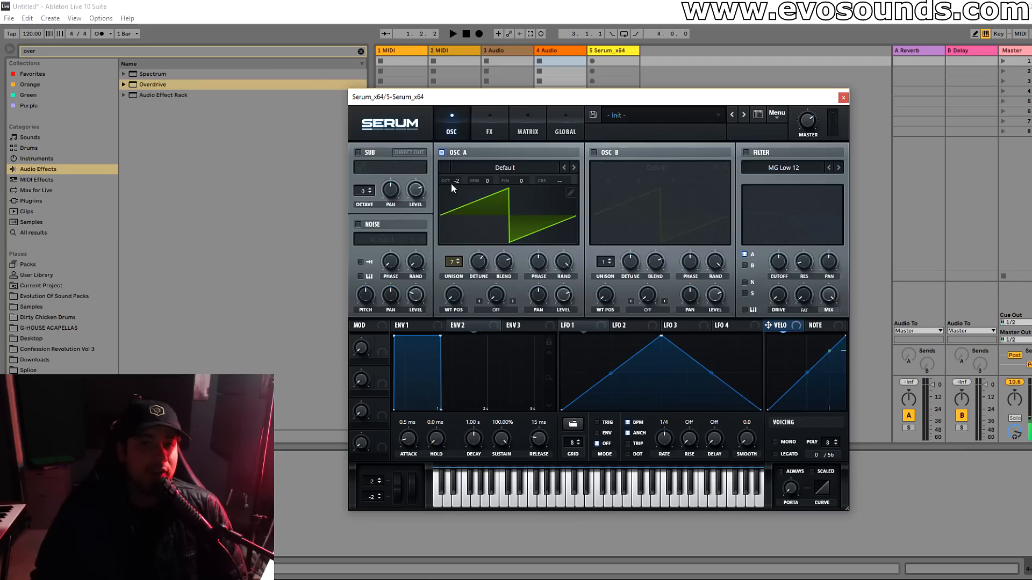
drag(299, 109, 333, 89)
drag(453, 262, 439, 323)
Enable oscillator B at octave +1 and +7 semitones, with 5 unison voices on oscillator A and 10 on B
click(603, 154)
drag(638, 180, 649, 153)
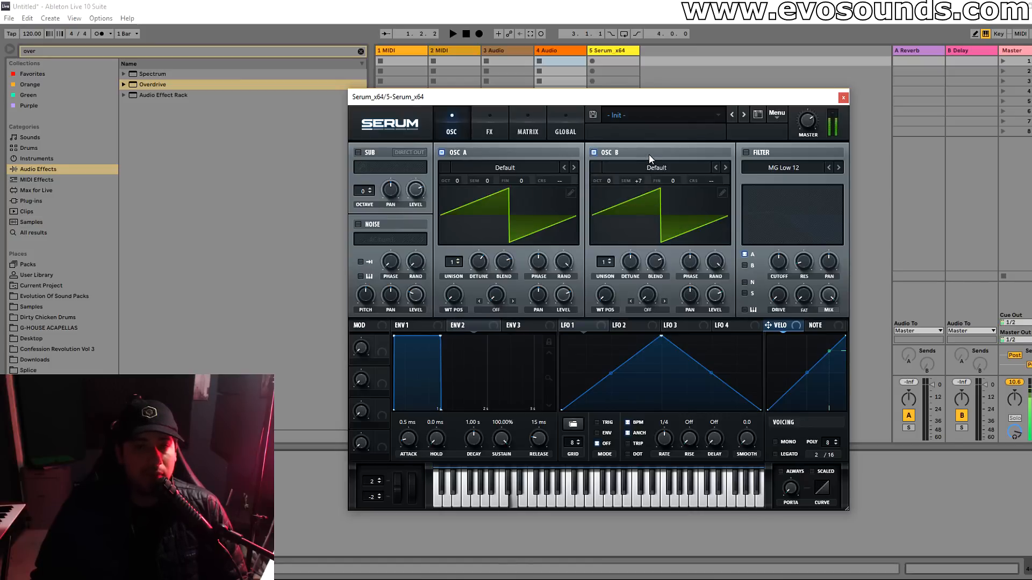
drag(453, 262, 477, 267)
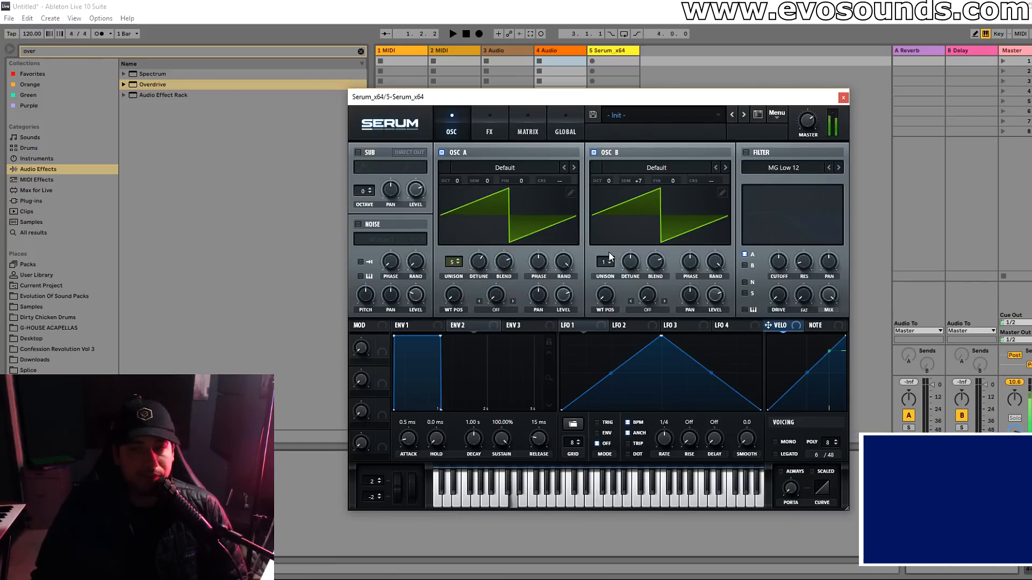
drag(608, 180, 613, 165)
drag(605, 261, 634, 244)
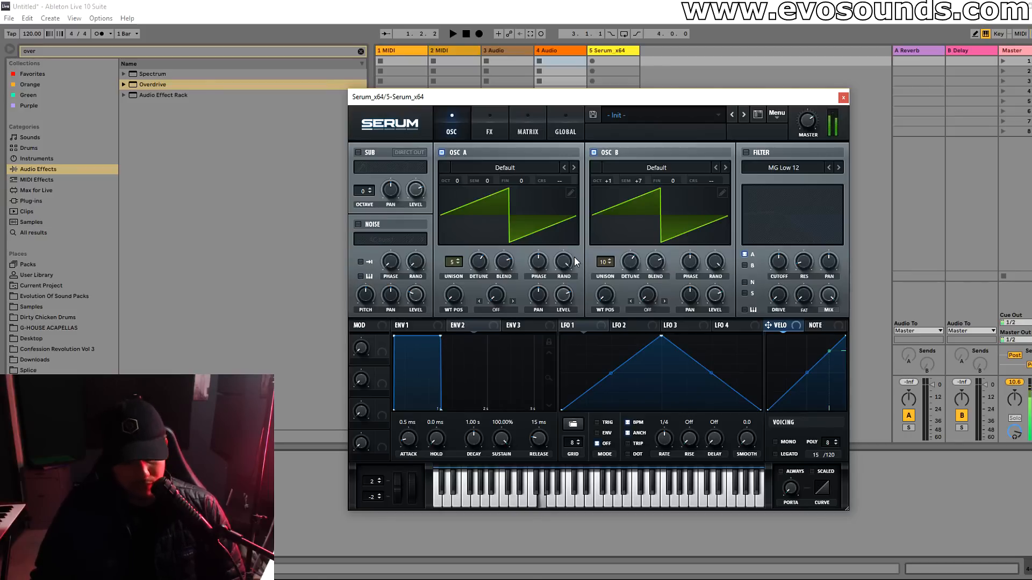
Load the Basic Shapes wavetable into oscillator A and move its wavetable position to the square wave
click(505, 168)
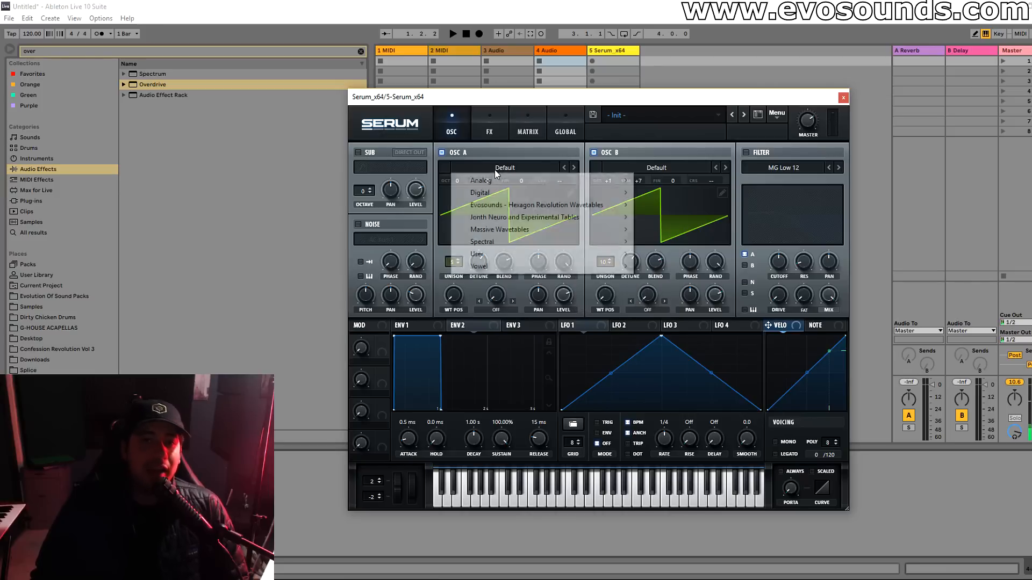
mouse_move(484, 177)
click(661, 232)
drag(455, 295, 479, 255)
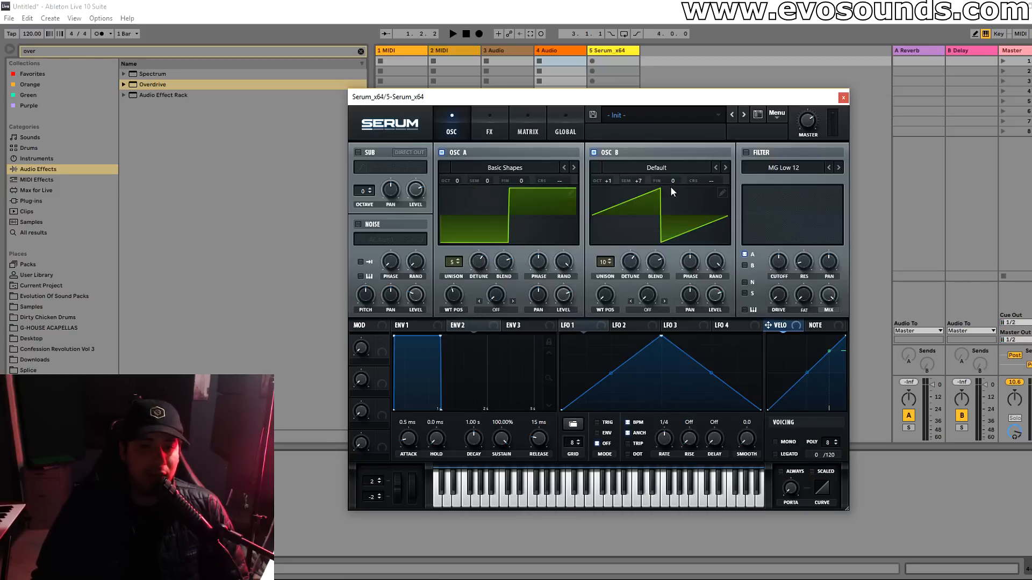
Lower oscillator B's level while auditioning the layered sound with a few notes
key(s)
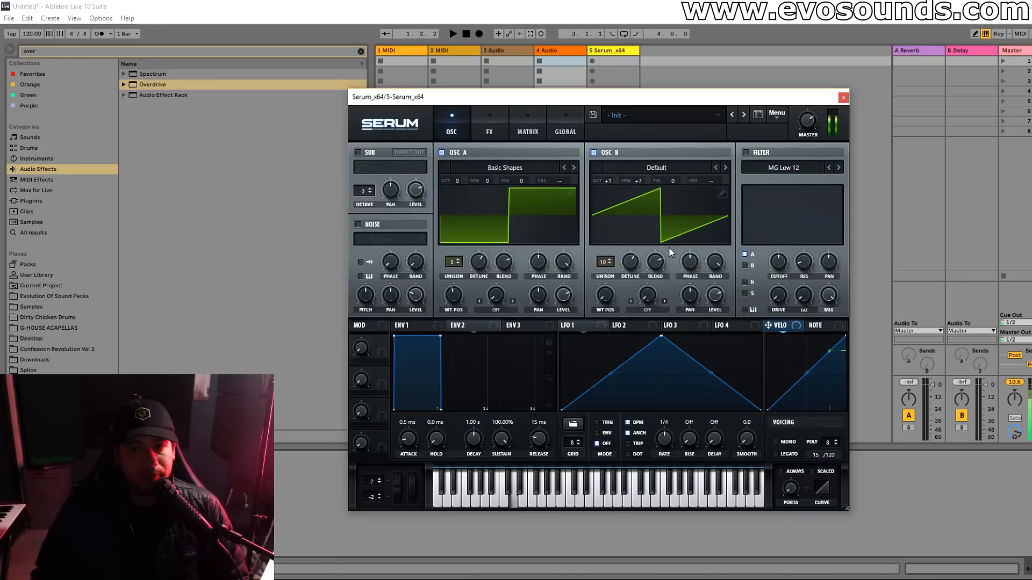
drag(718, 288, 709, 306)
key(h)
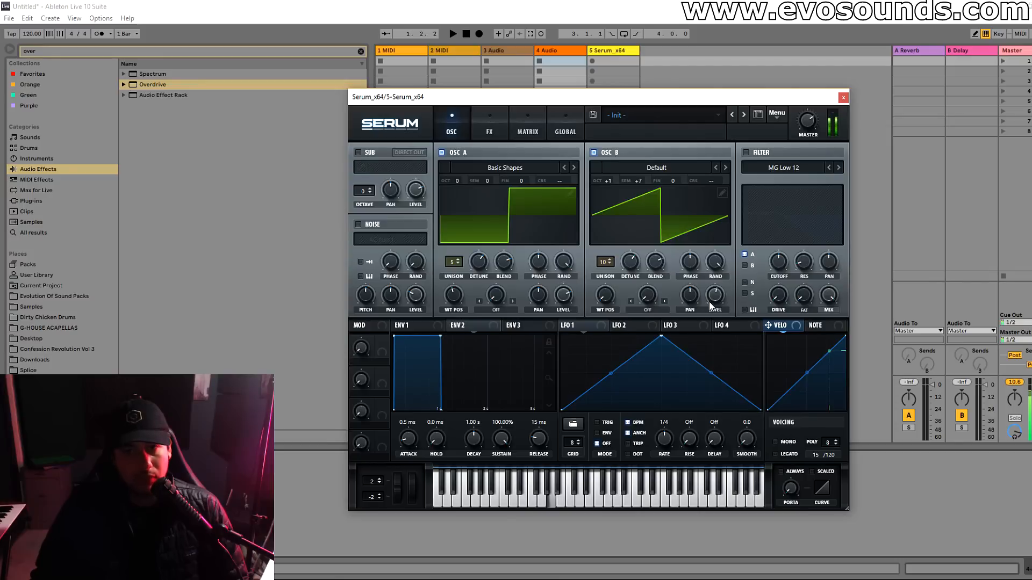
key(f)
key(s)
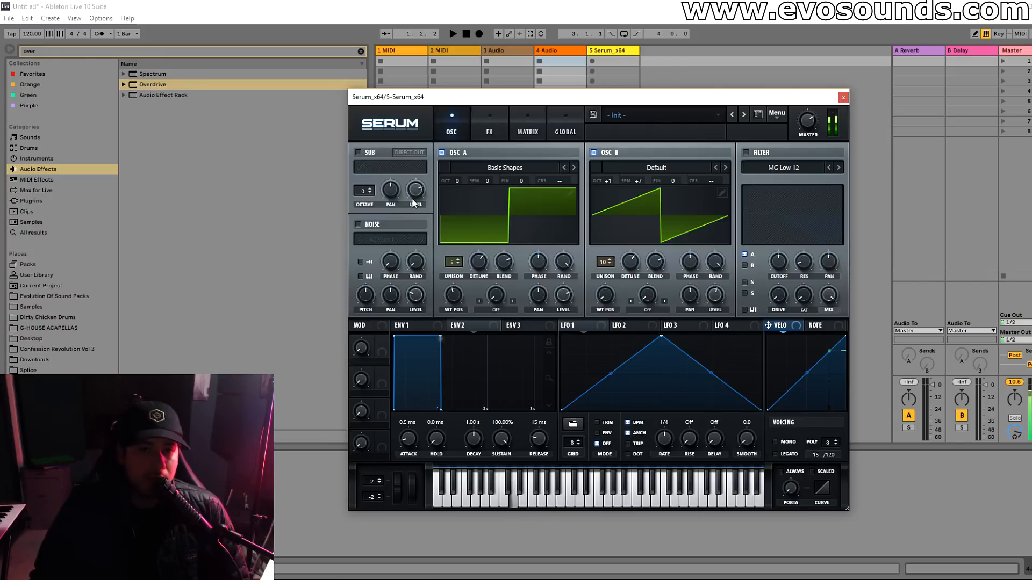
Enable the sub with its sine waveform at octave -1 and audition the layered sound with several notes
click(358, 152)
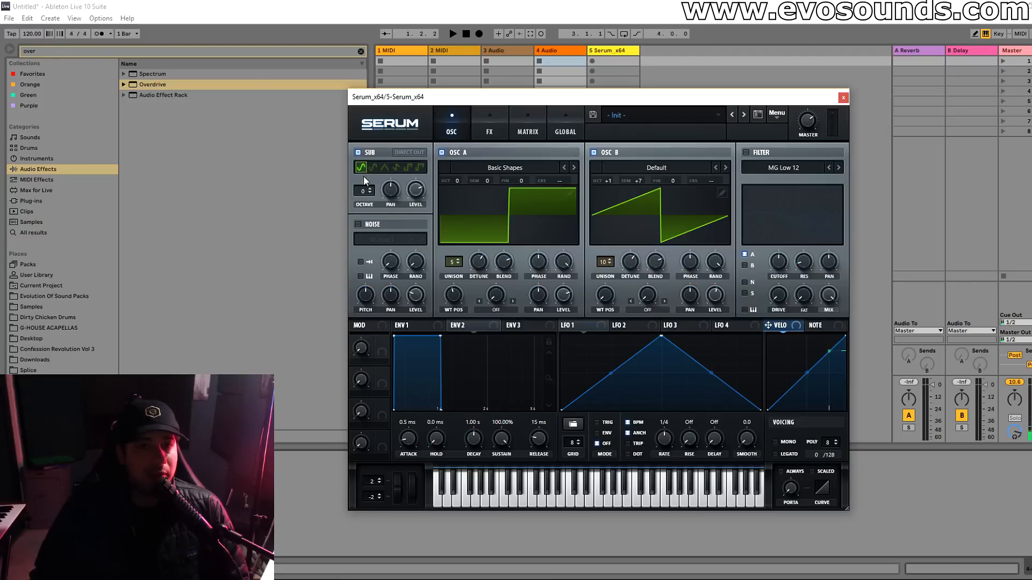
drag(365, 188, 360, 192)
key(s)
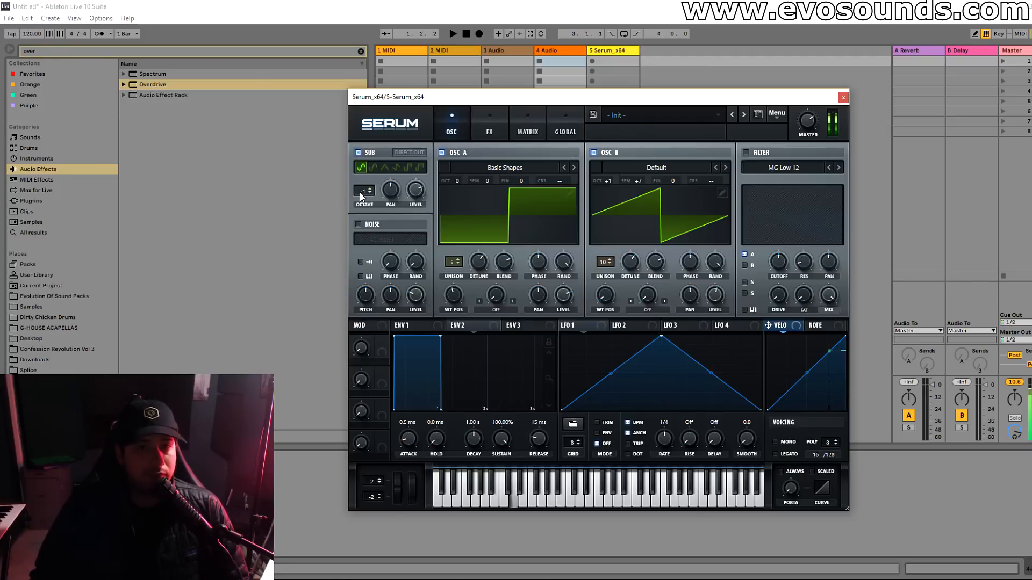
key(f)
key(h)
key(s)
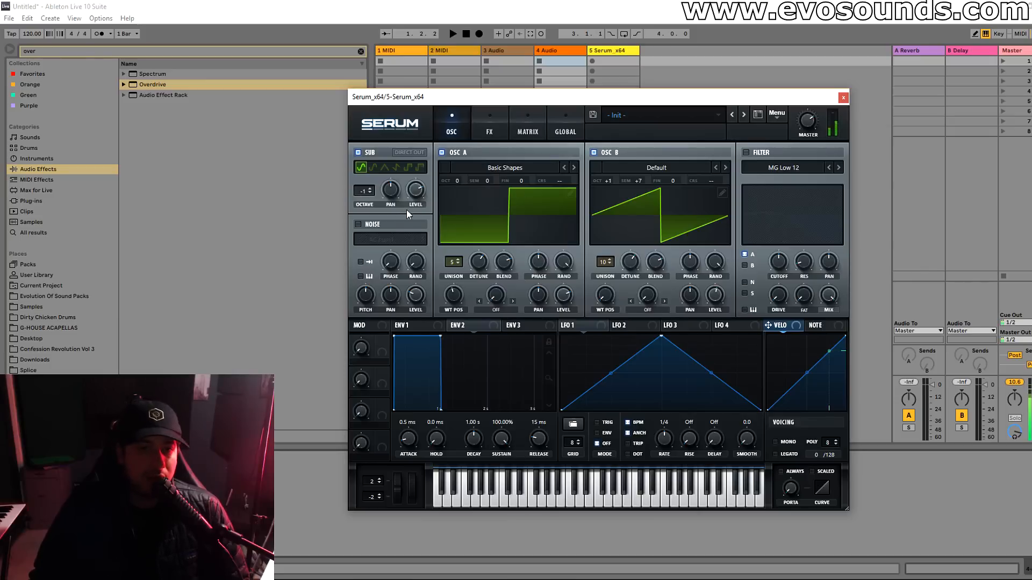
Turn off the sub and initialize the preset again
click(358, 152)
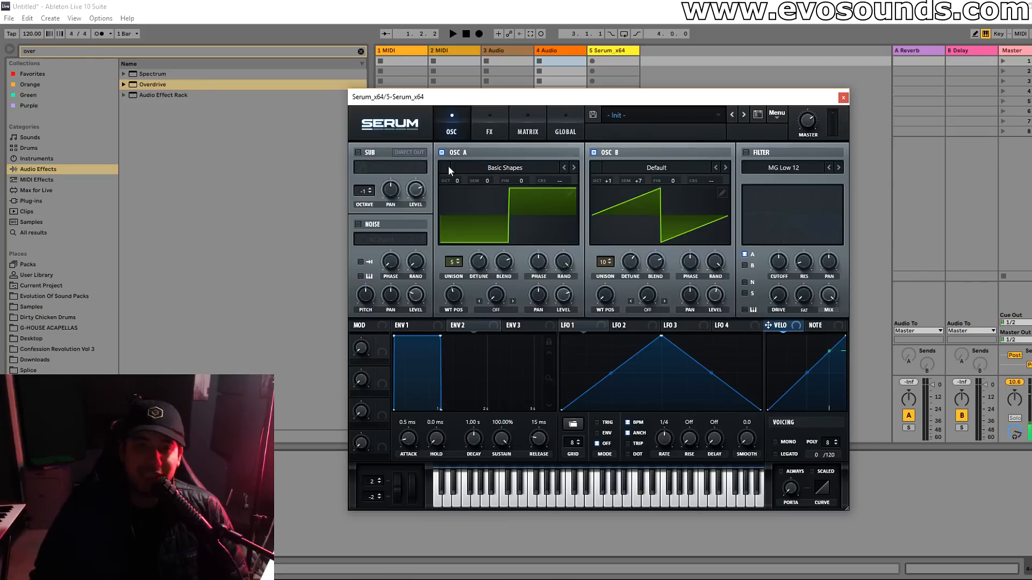
click(780, 124)
click(790, 172)
Load the CrushWub digital wavetable into oscillator A and advance its wavetable position to a more complex waveform
click(505, 168)
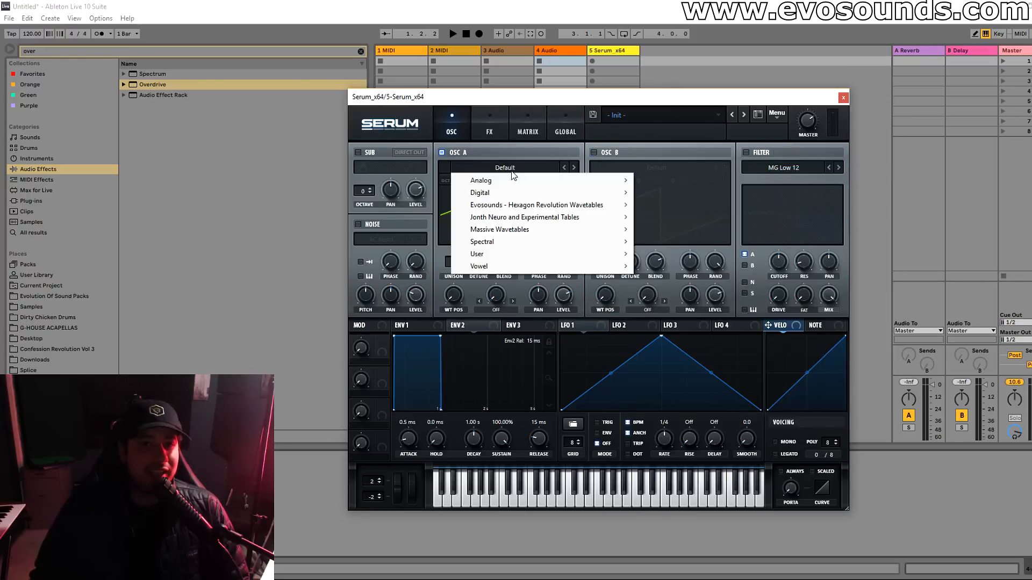
mouse_move(519, 193)
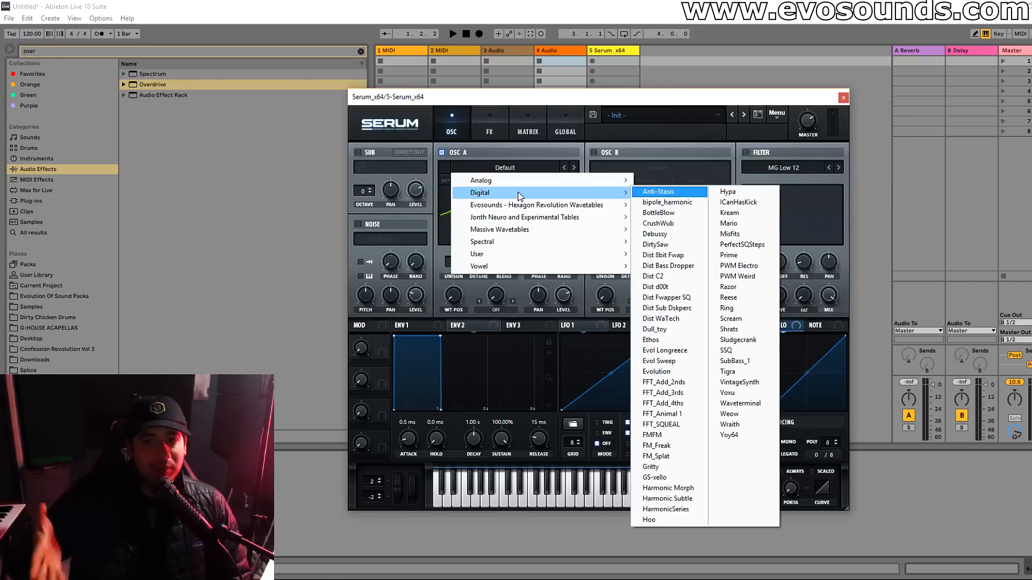
click(650, 222)
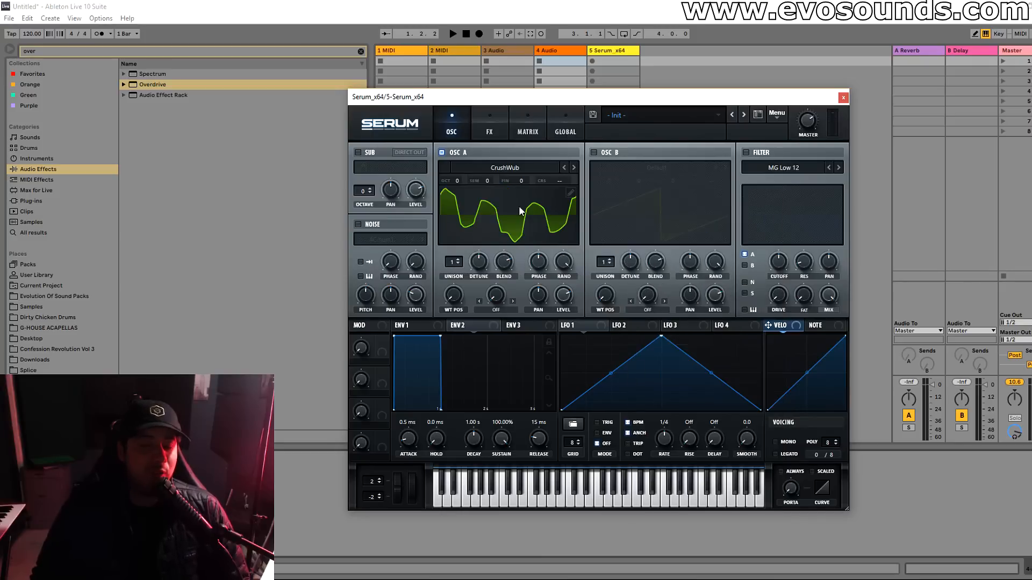
click(497, 168)
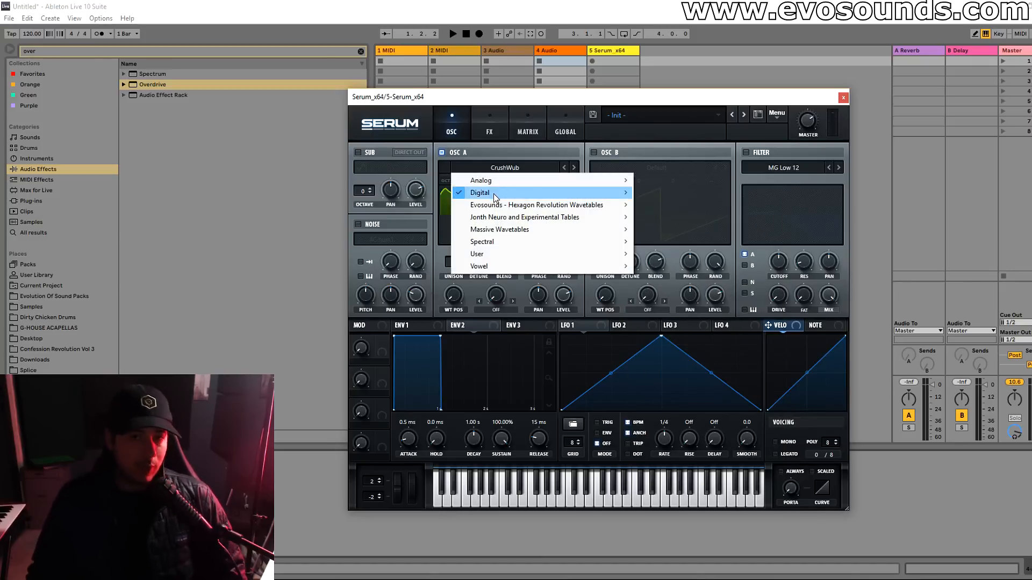
mouse_move(493, 193)
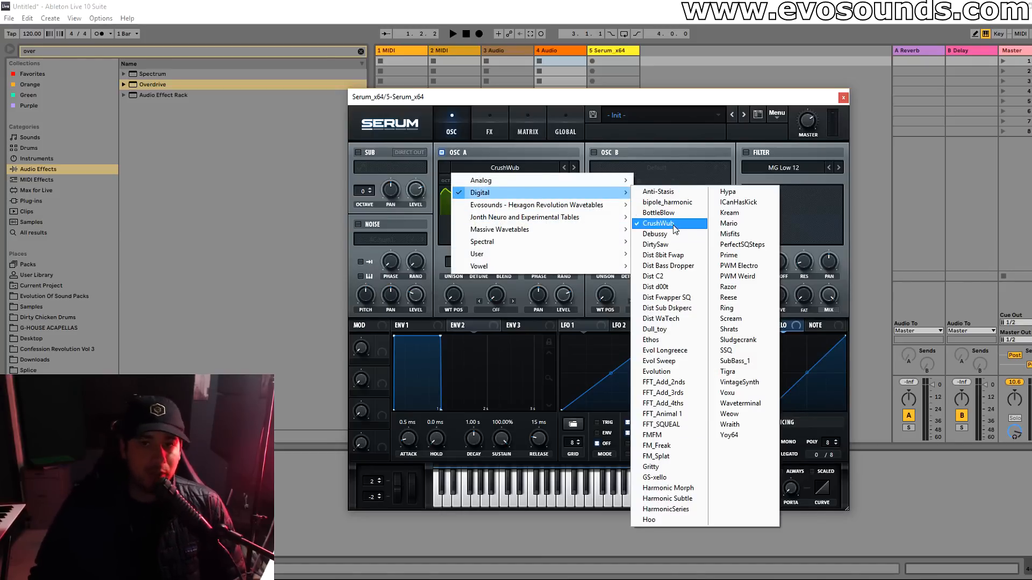
click(657, 223)
mouse_move(461, 294)
mouse_down()
mouse_move(489, 219)
mouse_move(466, 278)
mouse_up()
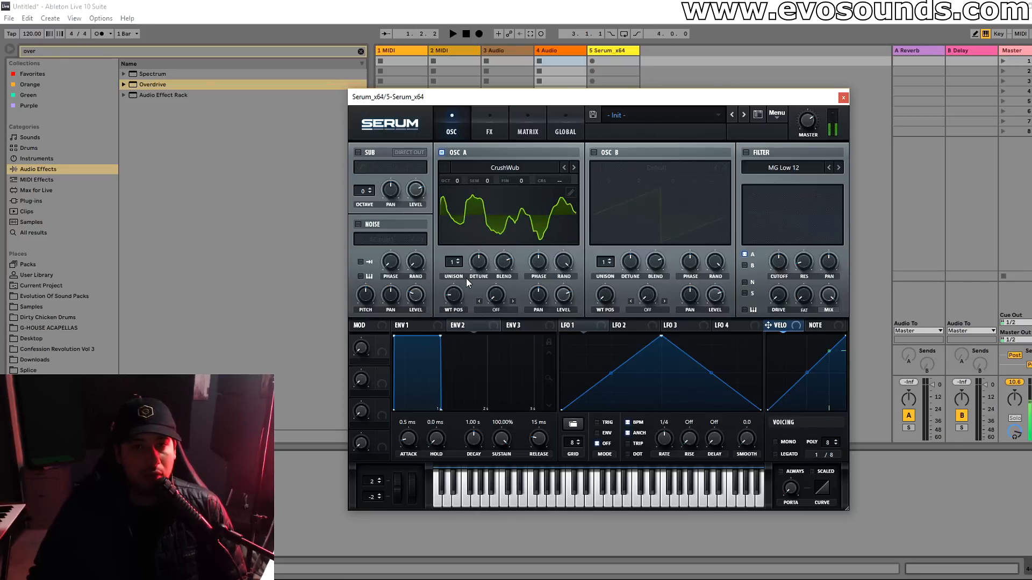
mouse_move(454, 262)
mouse_down()
mouse_move(469, 228)
mouse_move(458, 272)
mouse_up()
Enable oscillator B, copy oscillator A's settings into it, and move oscillator B's wavetable position to a different waveform
click(594, 152)
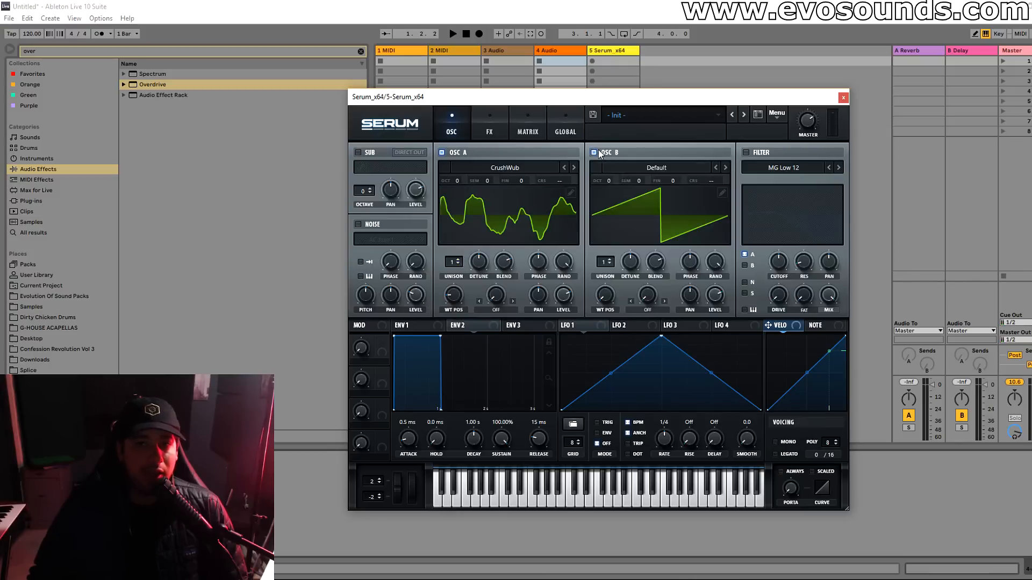
click(779, 116)
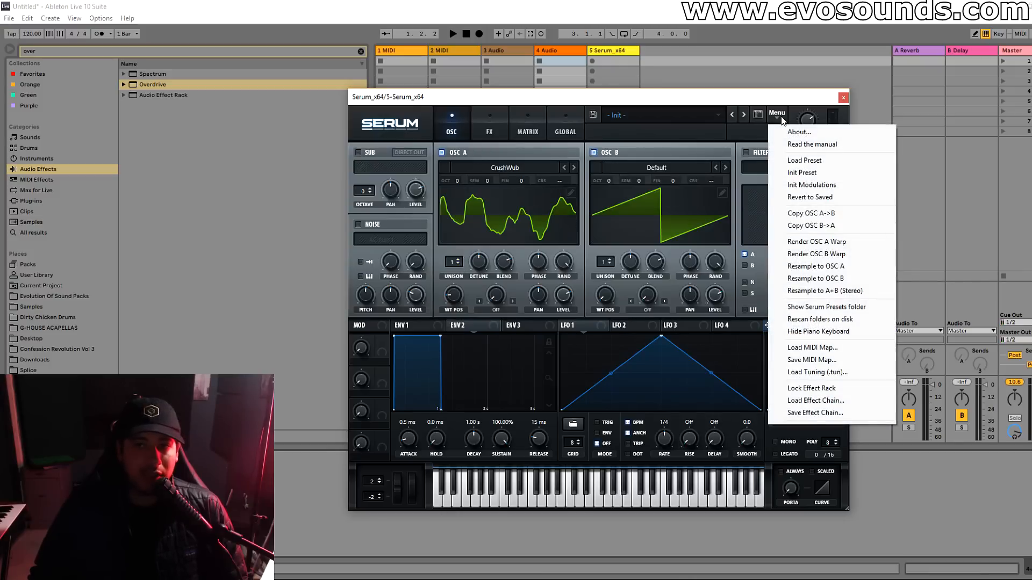
click(823, 214)
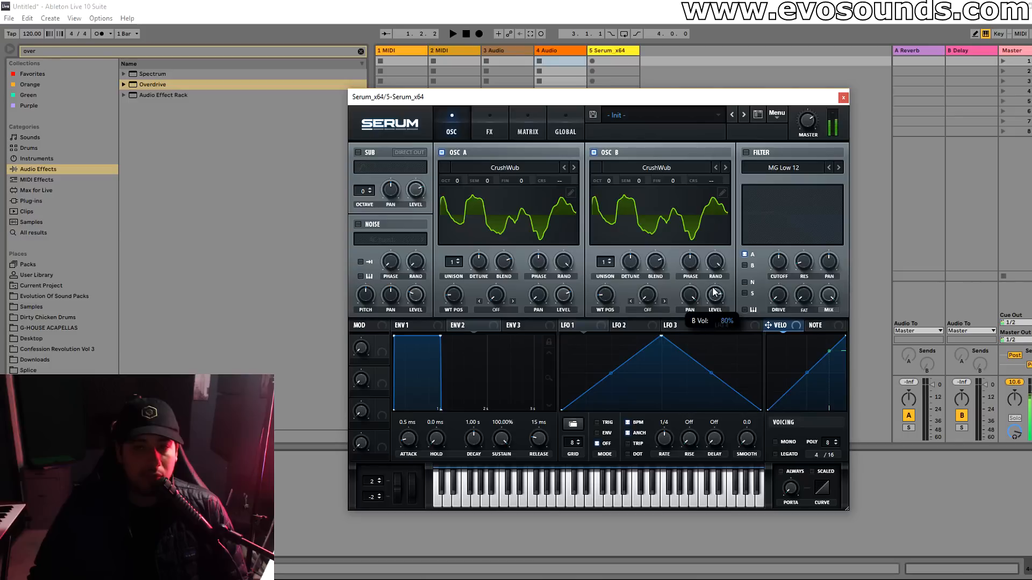
drag(616, 289, 622, 276)
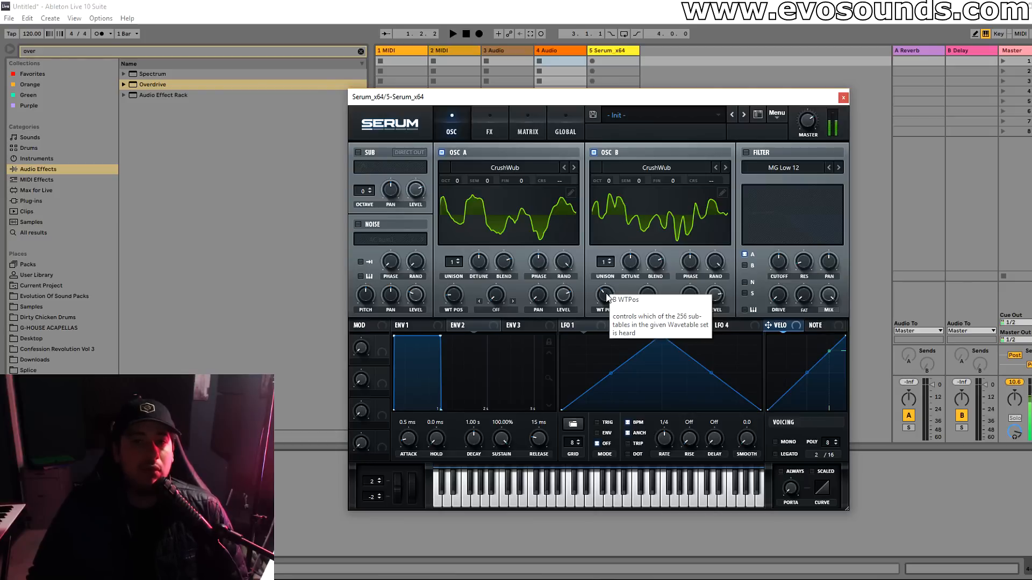
Set both oscillators to 4 unison voices and adjust oscillator A's detune
drag(608, 263, 615, 285)
drag(458, 264, 461, 249)
mouse_move(477, 259)
mouse_down()
mouse_move(458, 267)
mouse_move(463, 260)
mouse_up()
Raise oscillator A's level to about 93% and advance its wavetable position to a busier waveform
drag(562, 295, 569, 281)
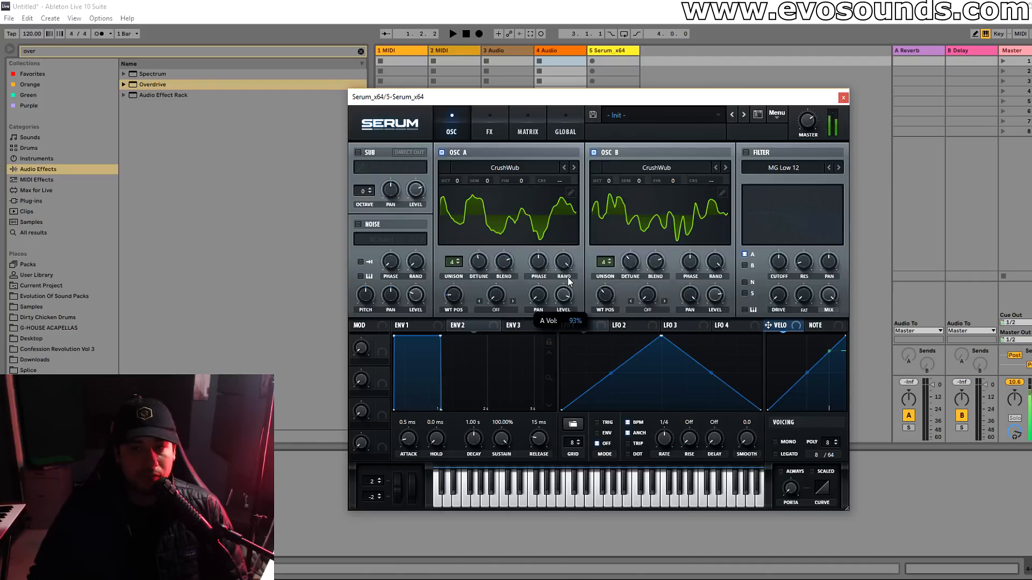
drag(455, 295, 473, 245)
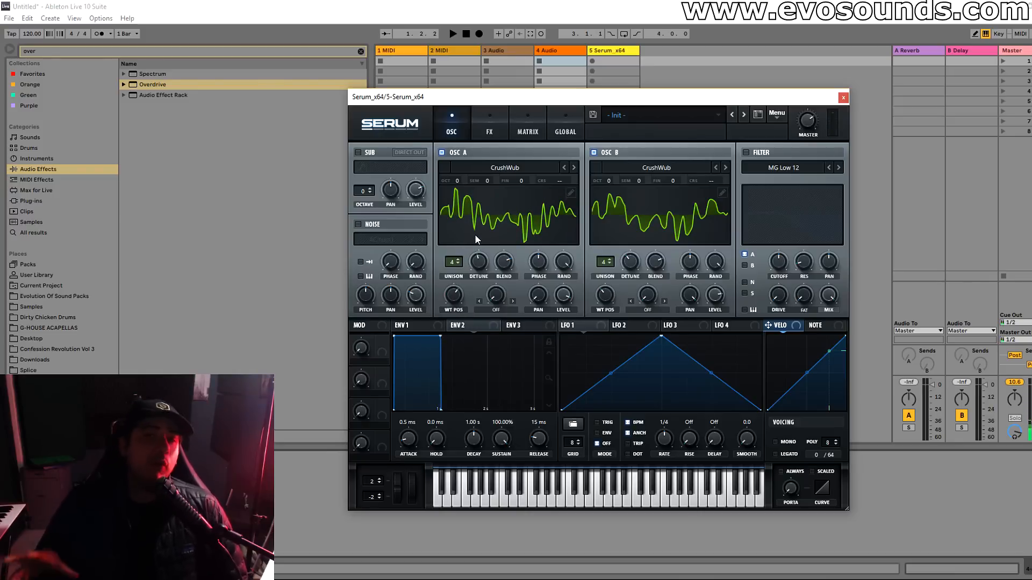
Enable the sub oscillator with the square waveform at octave 0, auditioning octave -1 along the way
click(370, 153)
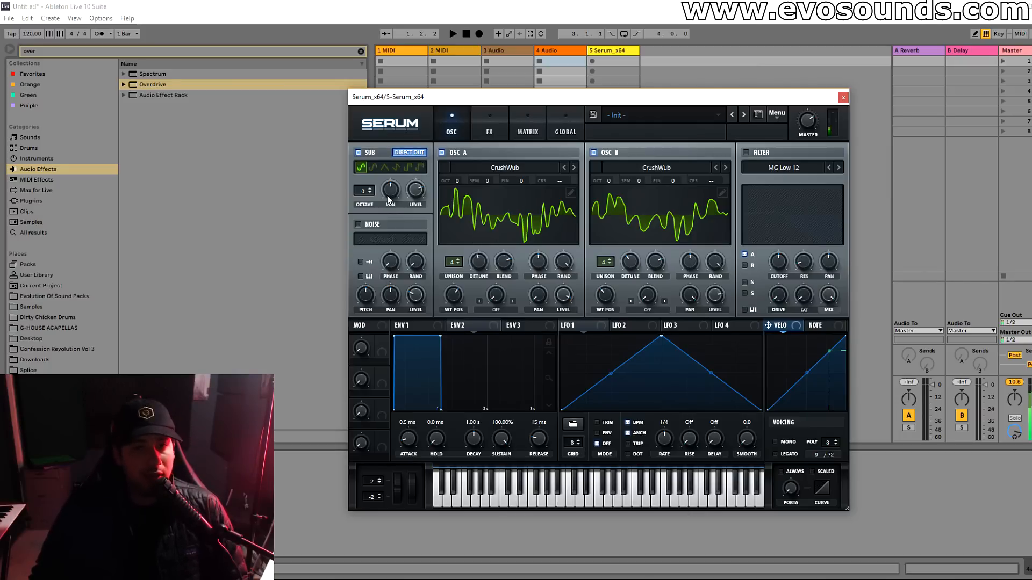
drag(368, 197, 365, 202)
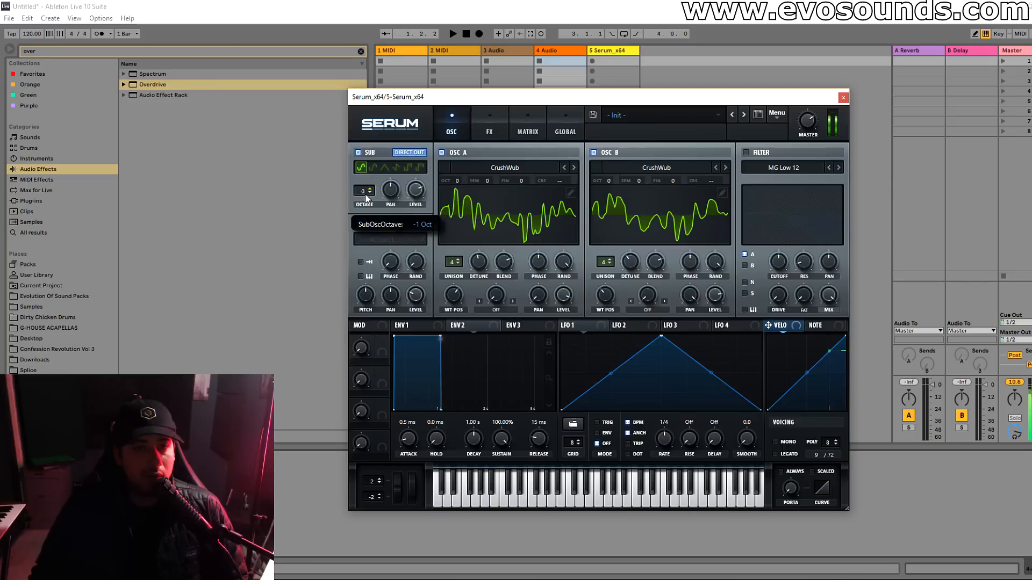
click(407, 168)
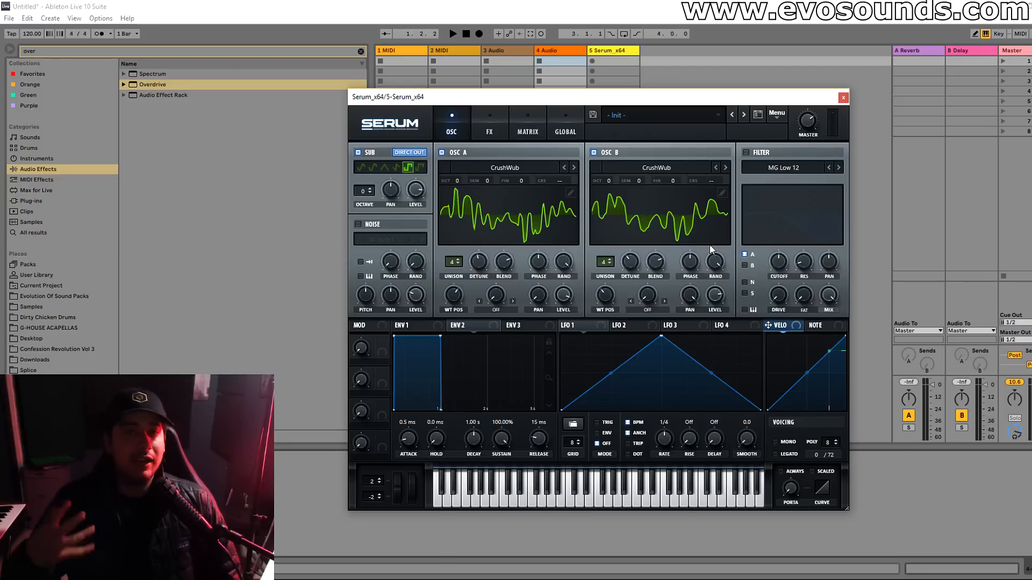
Try oscillator A's panning and random phase, and shift its start phase well past the middle of the waveform
drag(541, 295, 546, 260)
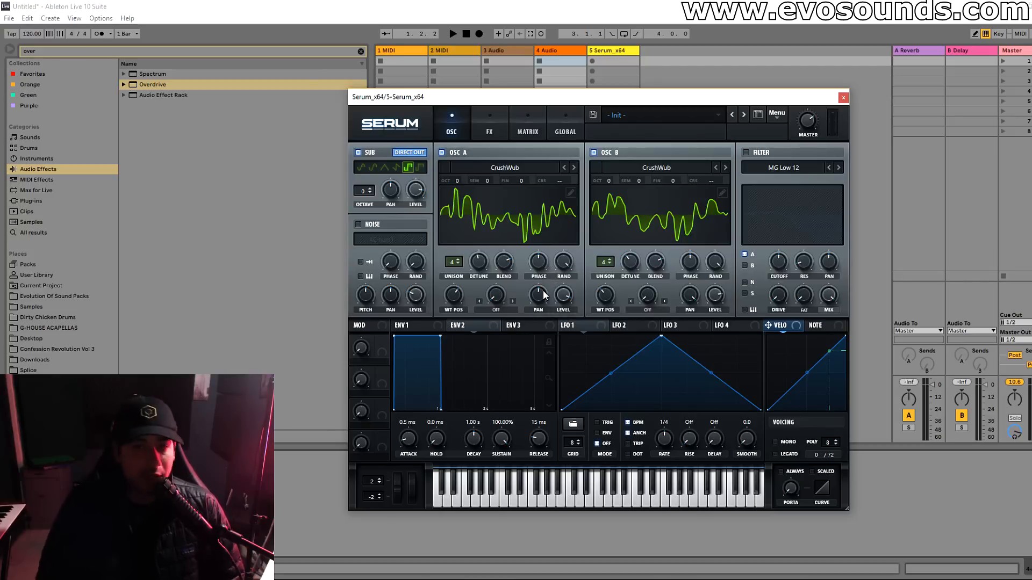
mouse_move(561, 261)
mouse_down()
mouse_move(524, 371)
mouse_move(548, 264)
mouse_up()
drag(538, 262, 550, 233)
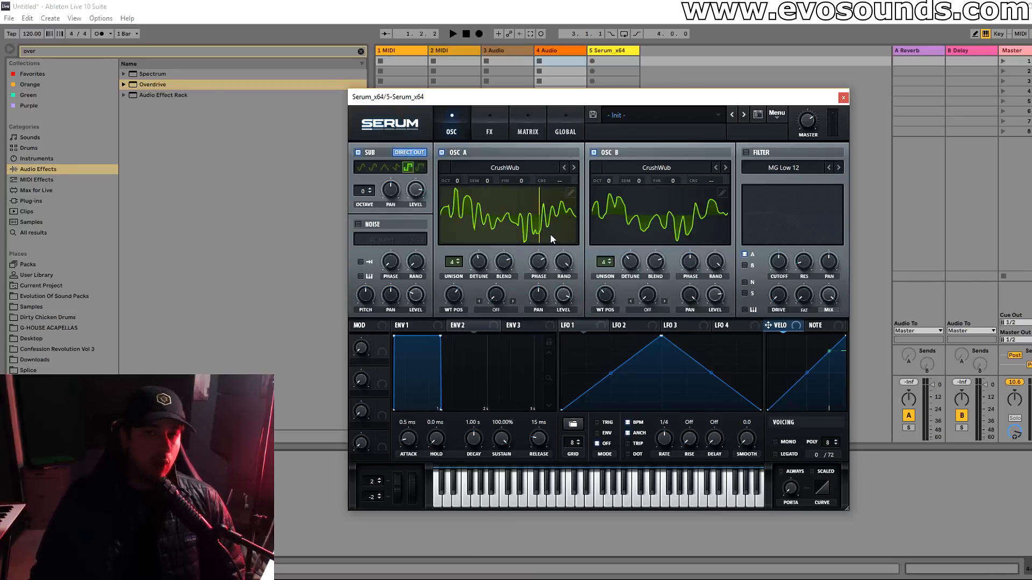
Set oscillator A's unison to 6 voices and move its wavetable position to another waveform
mouse_move(453, 261)
mouse_down()
mouse_move(455, 275)
mouse_move(453, 243)
mouse_move(451, 280)
mouse_move(459, 247)
mouse_move(472, 275)
mouse_move(398, 359)
mouse_up()
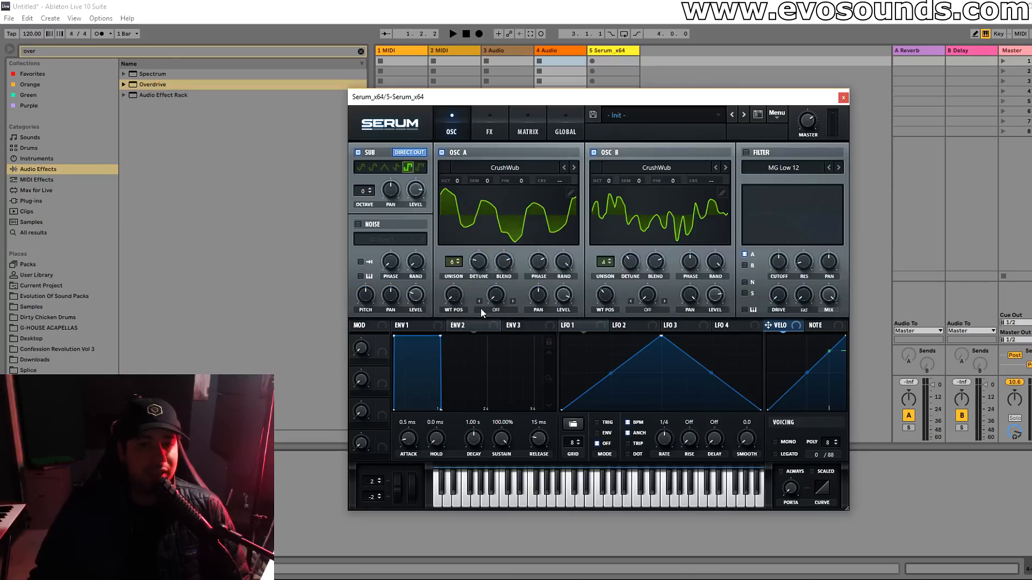
drag(456, 294, 476, 248)
Try FM Sub Osc as oscillator A's warp mode and switch the warp back off
click(479, 301)
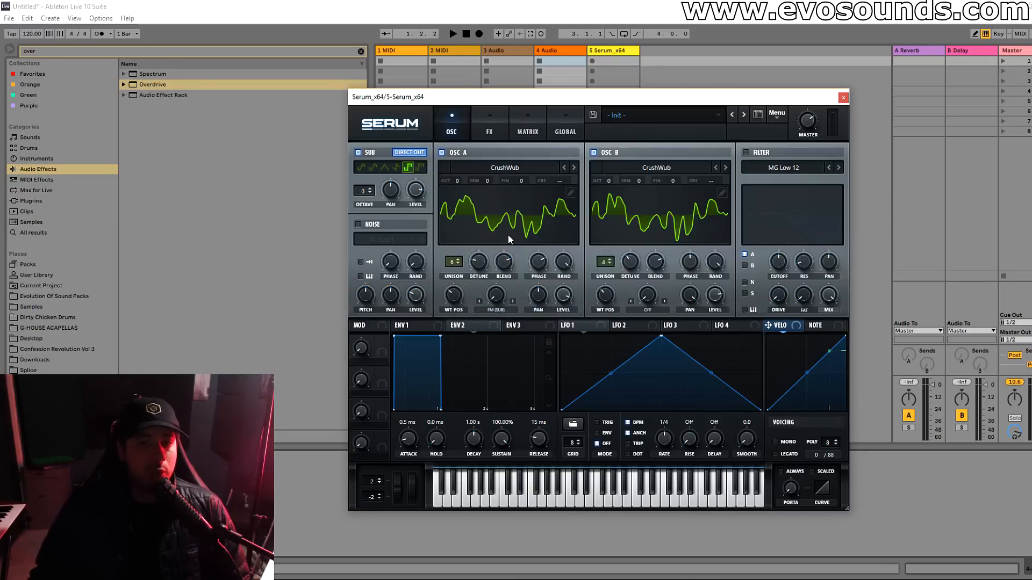
click(494, 310)
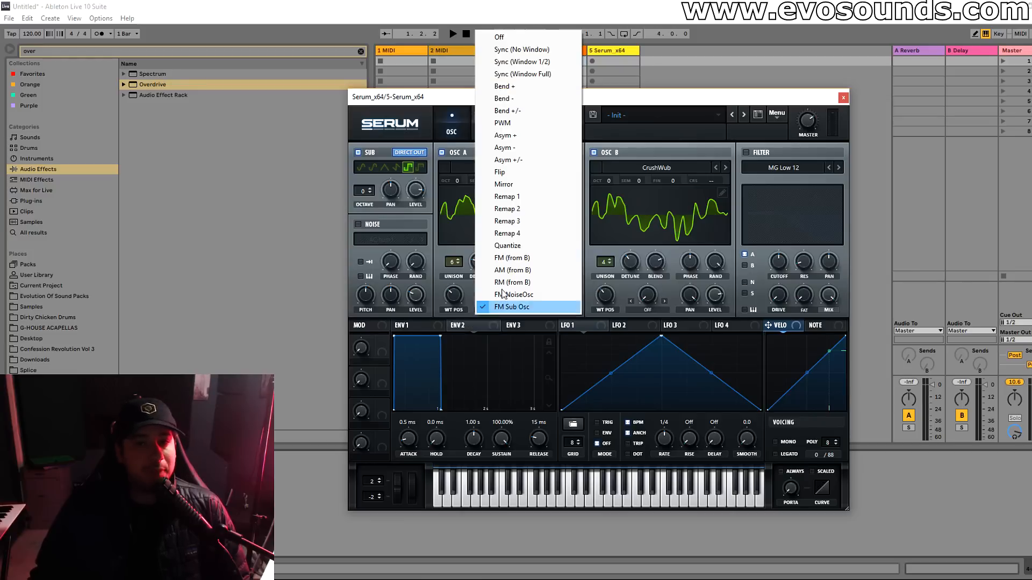
click(522, 38)
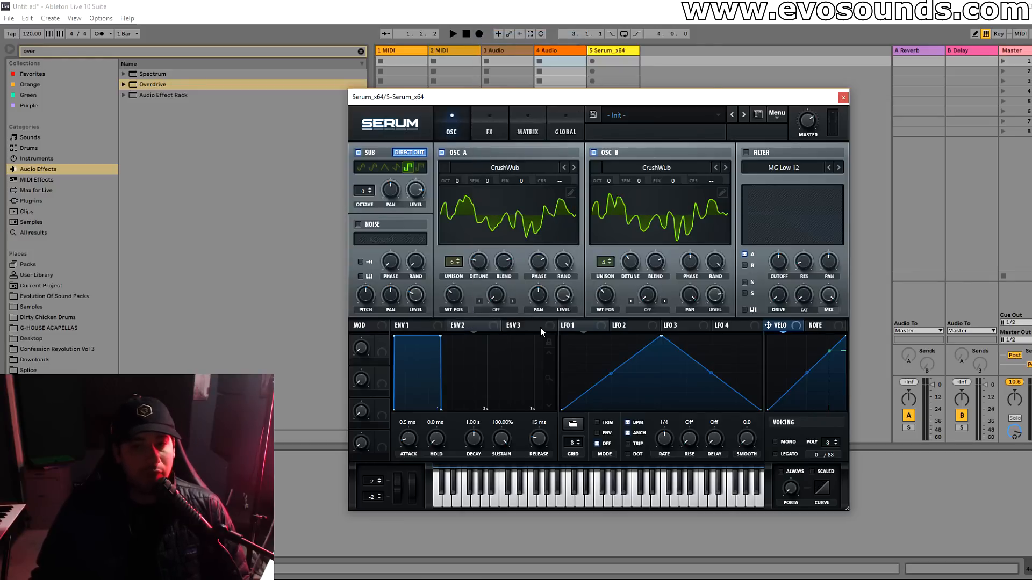
click(495, 121)
click(456, 128)
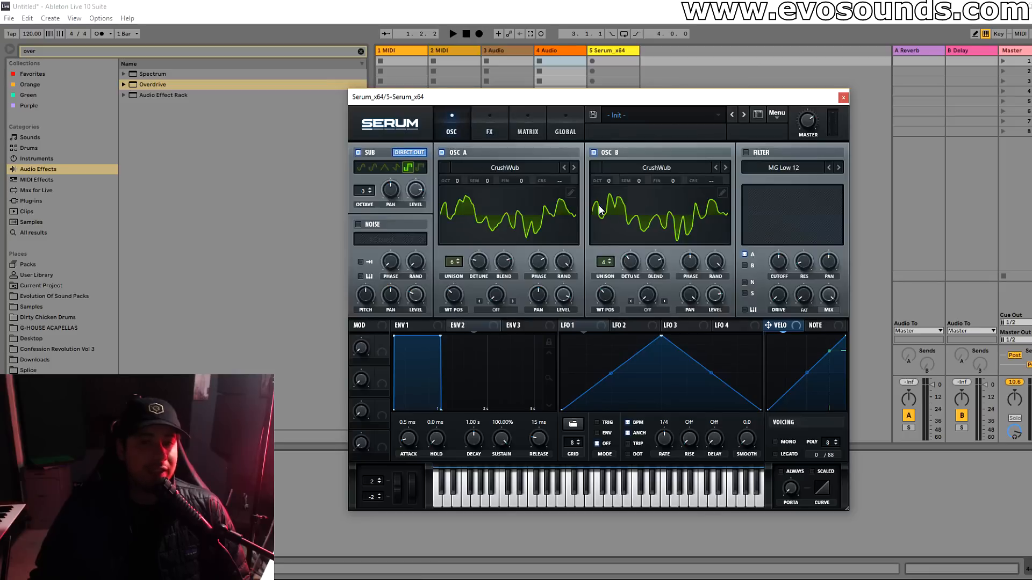